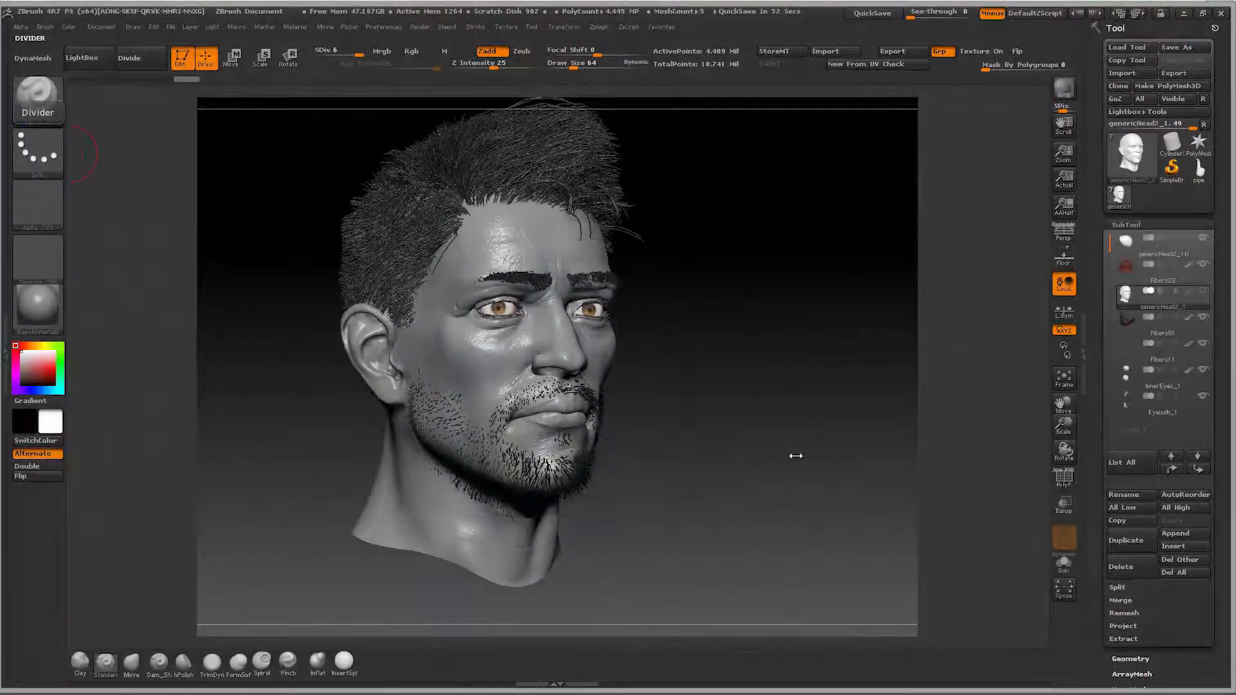
Step: Isolate the head subtool from the hair, eyes and other parts, and turn it to face the front
click(1064, 569)
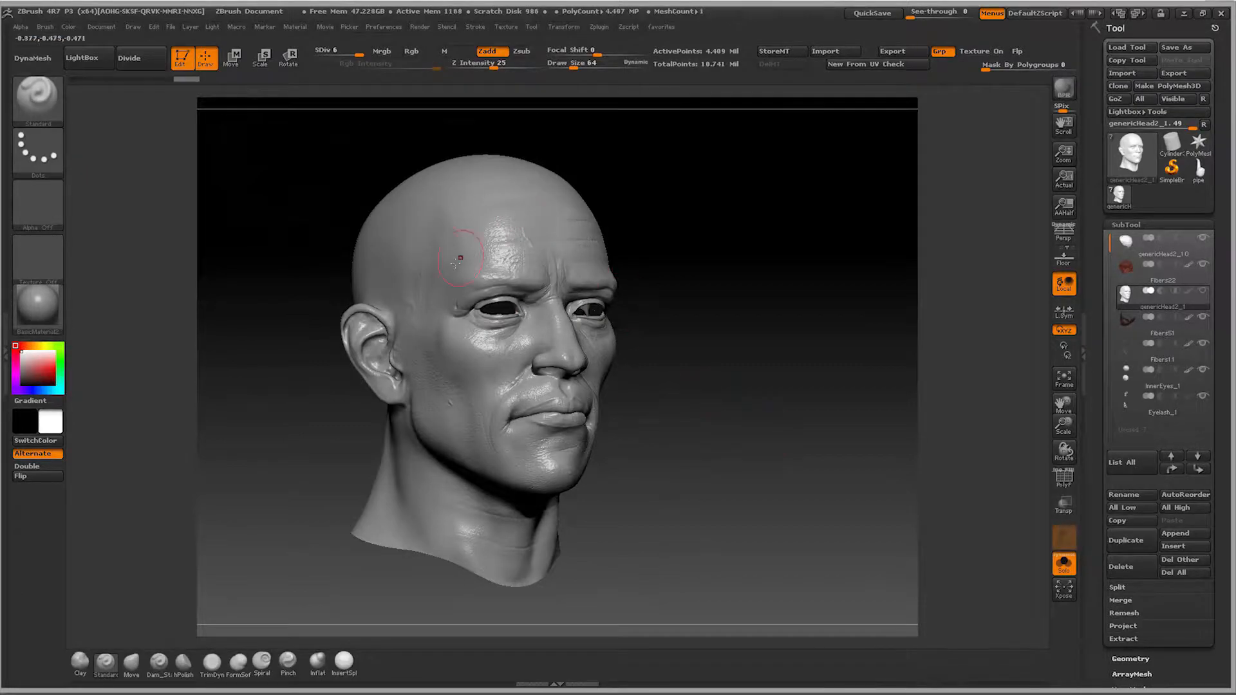
shift+drag(977, 439, 940, 437)
drag(1062, 407, 1097, 466)
drag(893, 411, 906, 426)
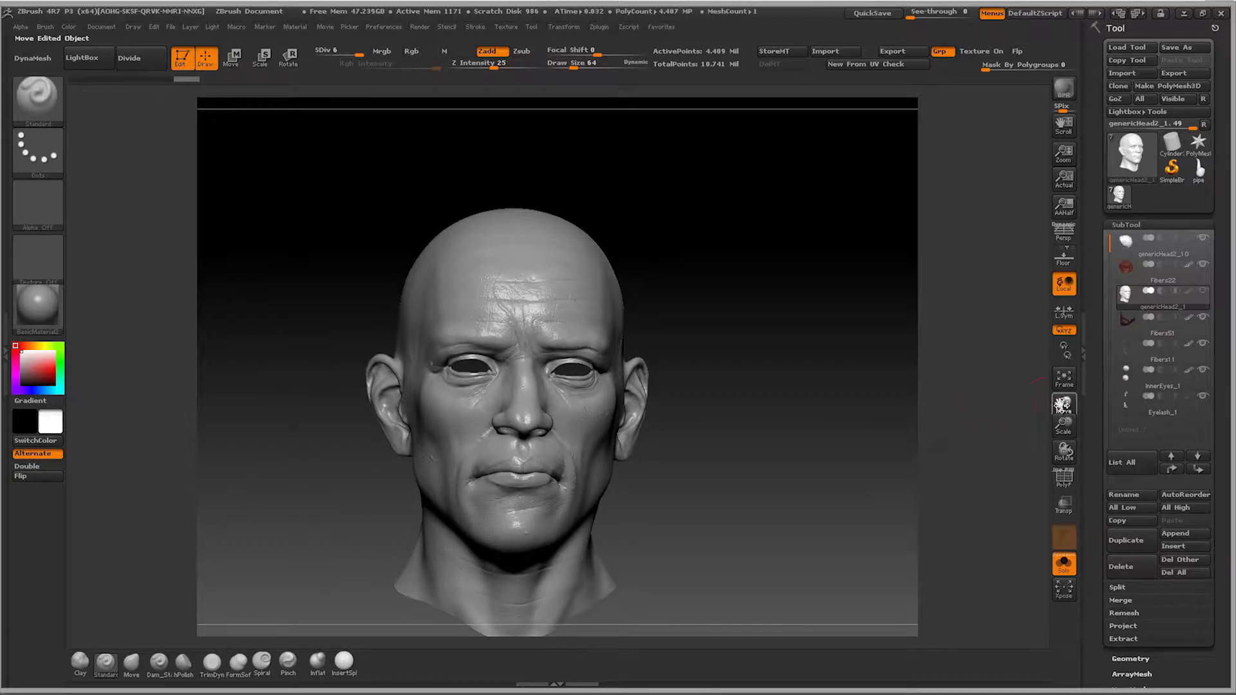
drag(1059, 408, 1068, 386)
drag(977, 406, 945, 420)
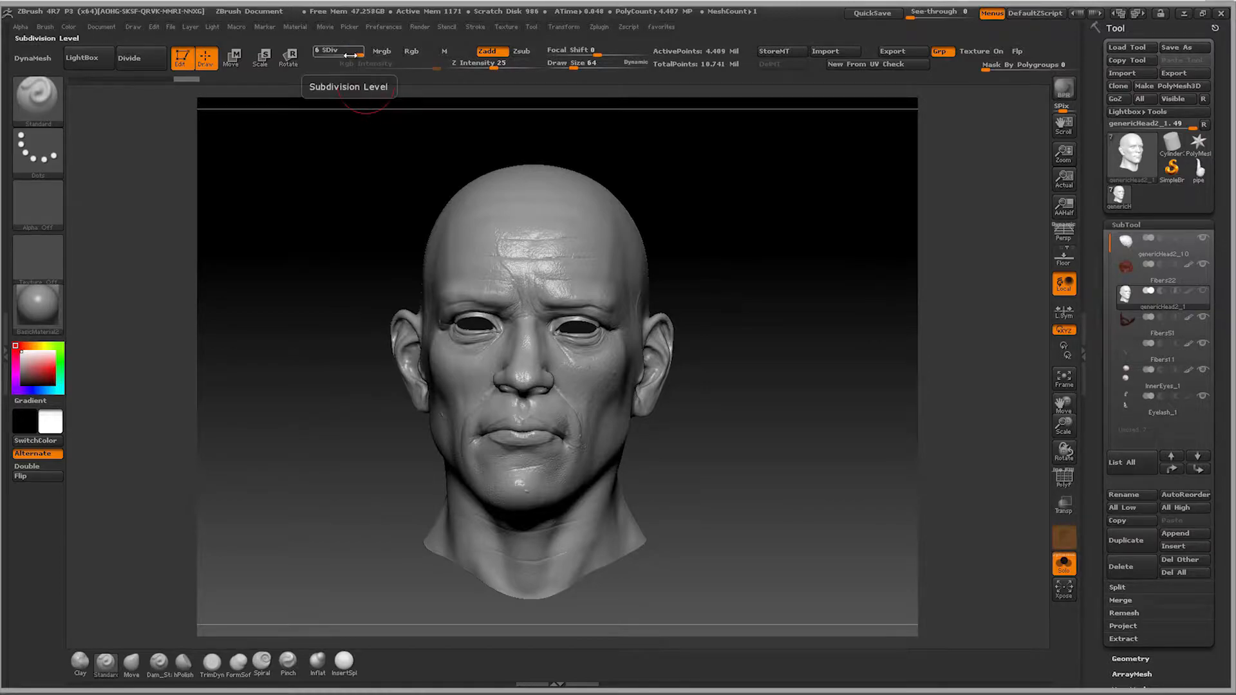
Step: Lower the head to subdivision level 1 and inspect its base topology with the polyframe display
drag(350, 54, 317, 54)
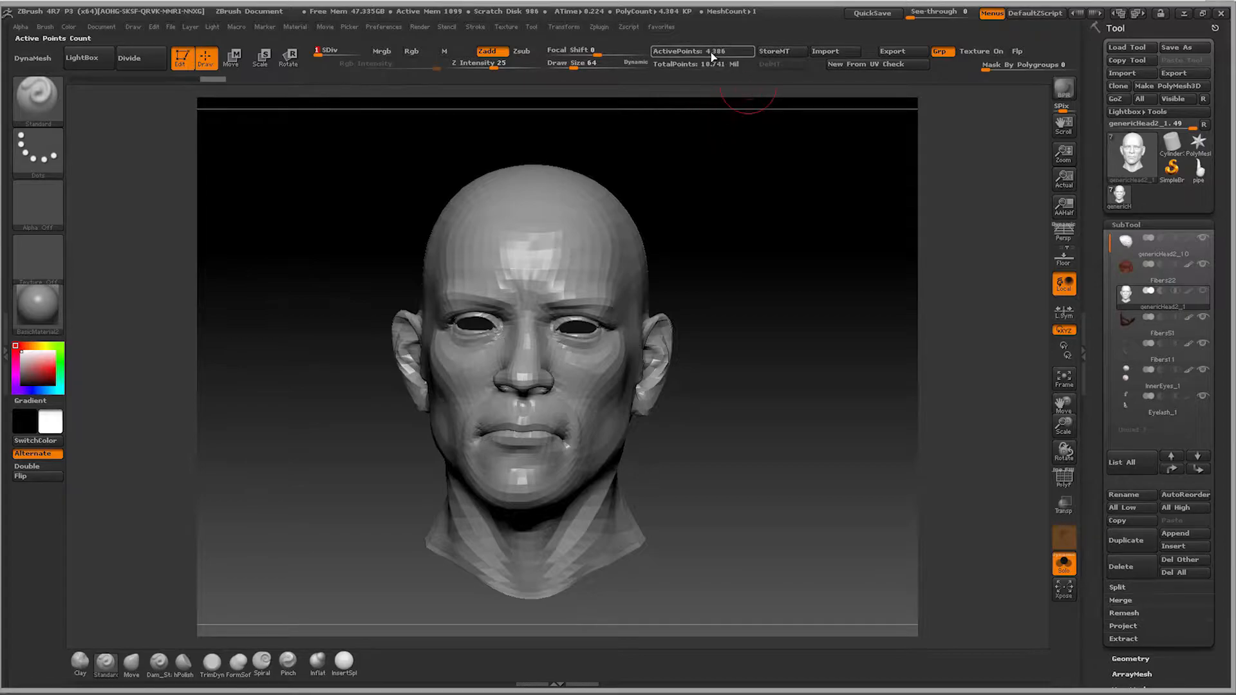
drag(720, 184, 762, 202)
click(1063, 477)
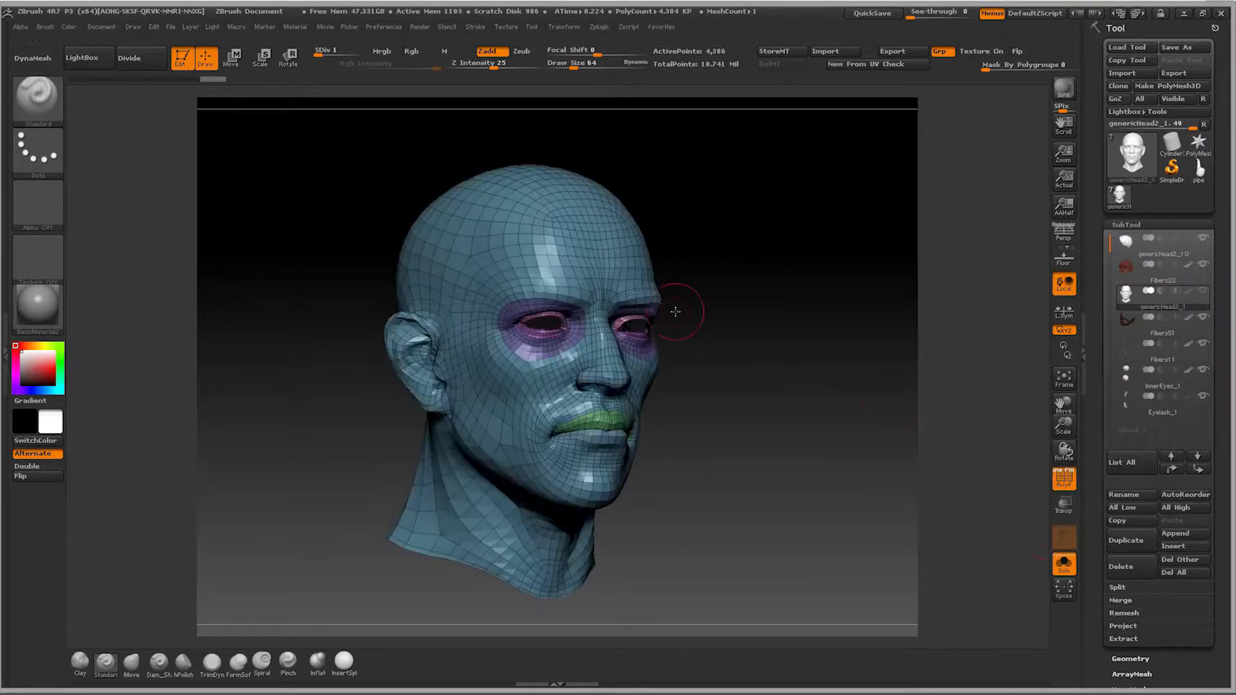
click(1064, 478)
drag(901, 431, 842, 431)
Step: Check the head's UV layout by morphing the mesh flat to its UVs and back to 3D form
scroll(1095, 534, down, 5)
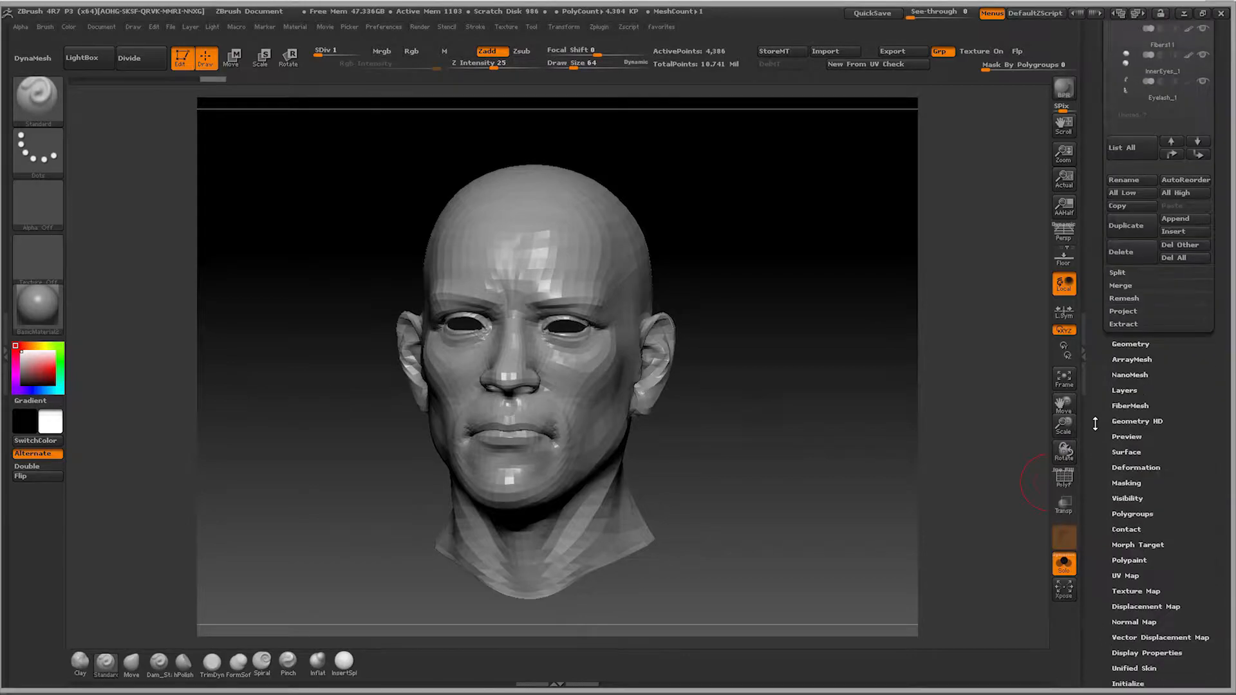
scroll(1109, 533, down, 2)
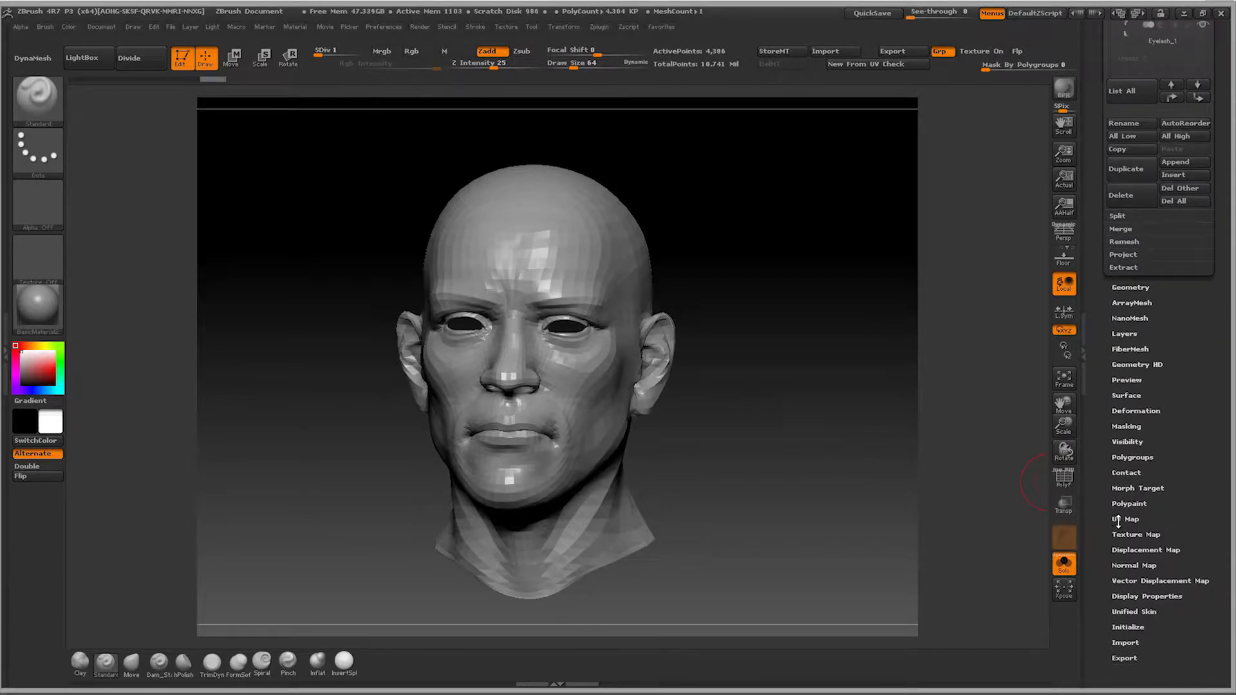
click(1116, 519)
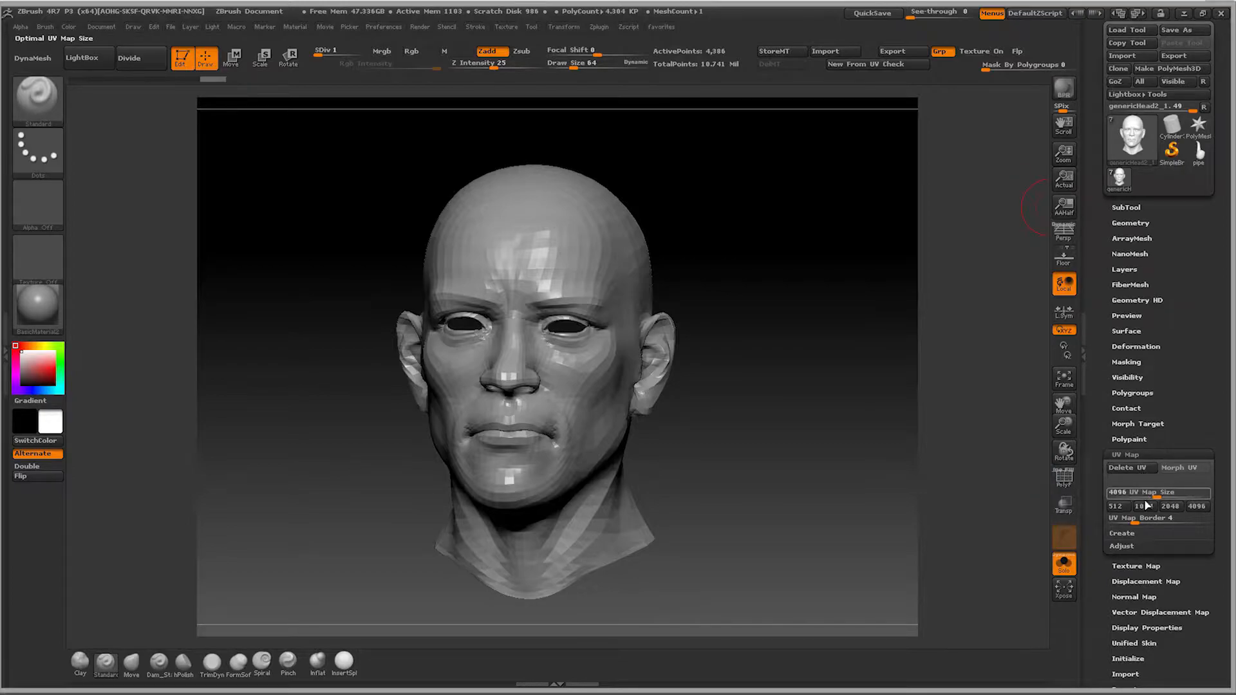
click(1190, 467)
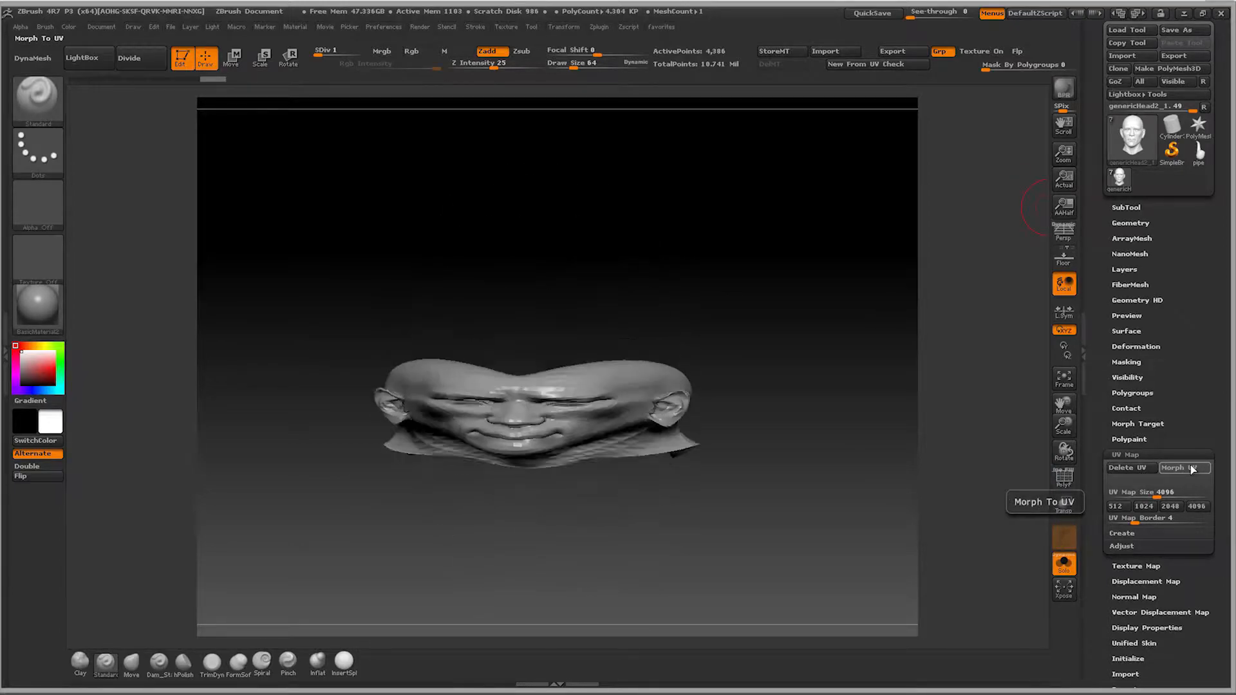
mouse_move(912, 451)
mouse_down()
mouse_move(927, 254)
mouse_move(947, 366)
mouse_move(946, 336)
mouse_up()
drag(972, 408, 976, 402)
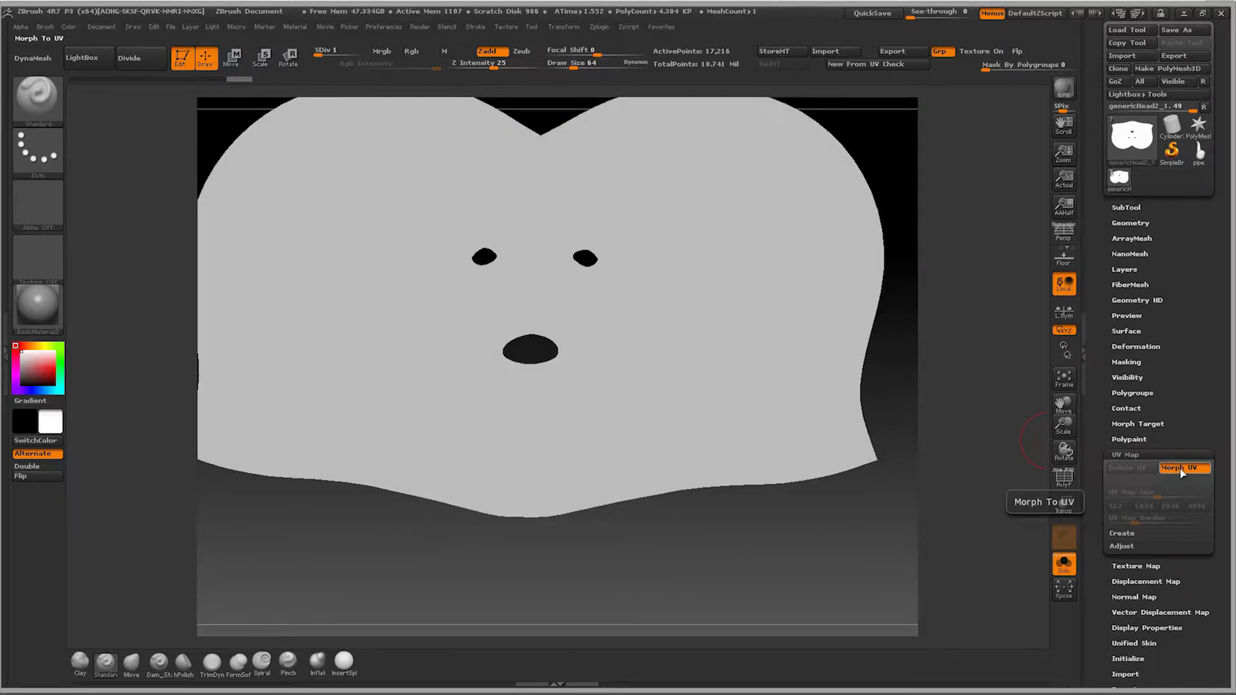
click(1182, 469)
drag(901, 439, 906, 519)
drag(1063, 426, 1062, 445)
drag(929, 445, 913, 446)
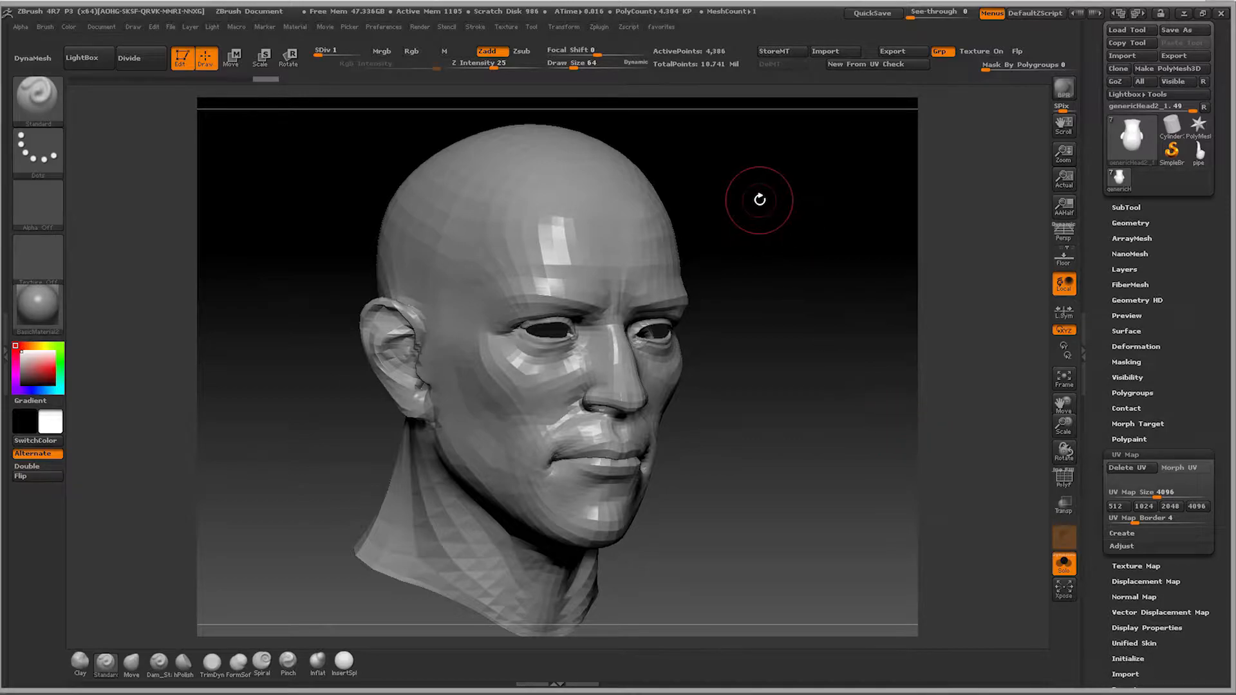
Step: Examine the Multi Map Exporter's map types, map size, UV options and displacement map export settings
click(601, 27)
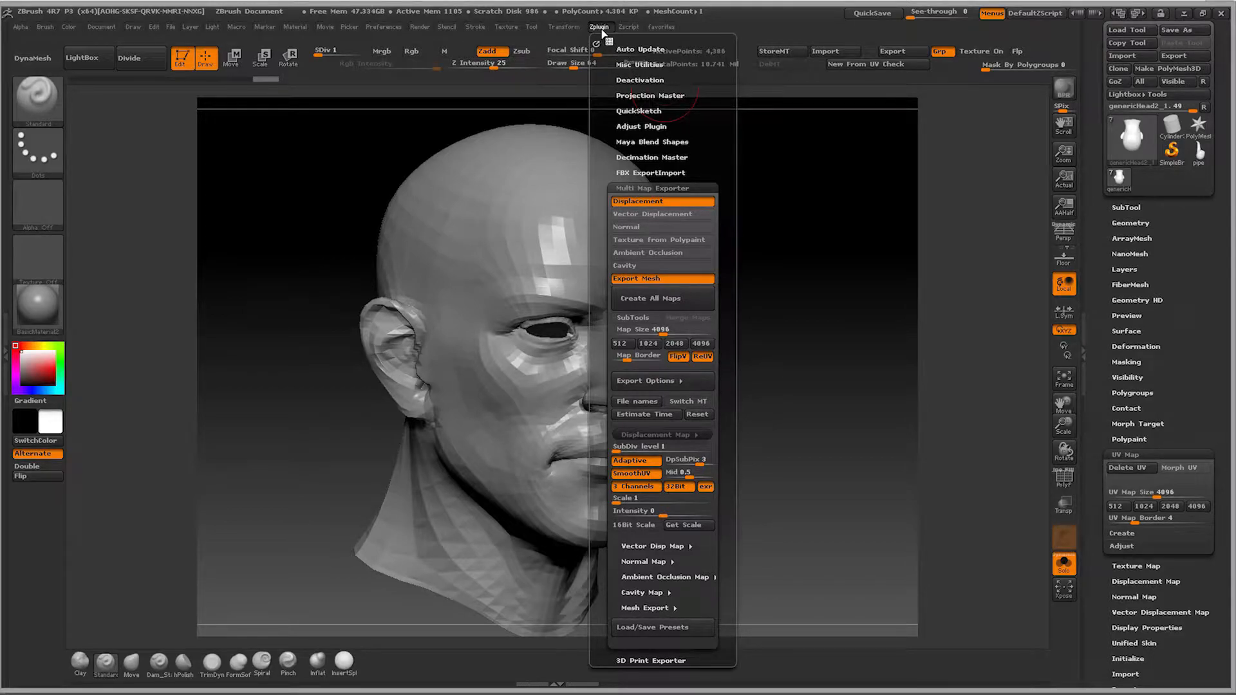
click(601, 28)
click(600, 28)
click(683, 188)
click(683, 187)
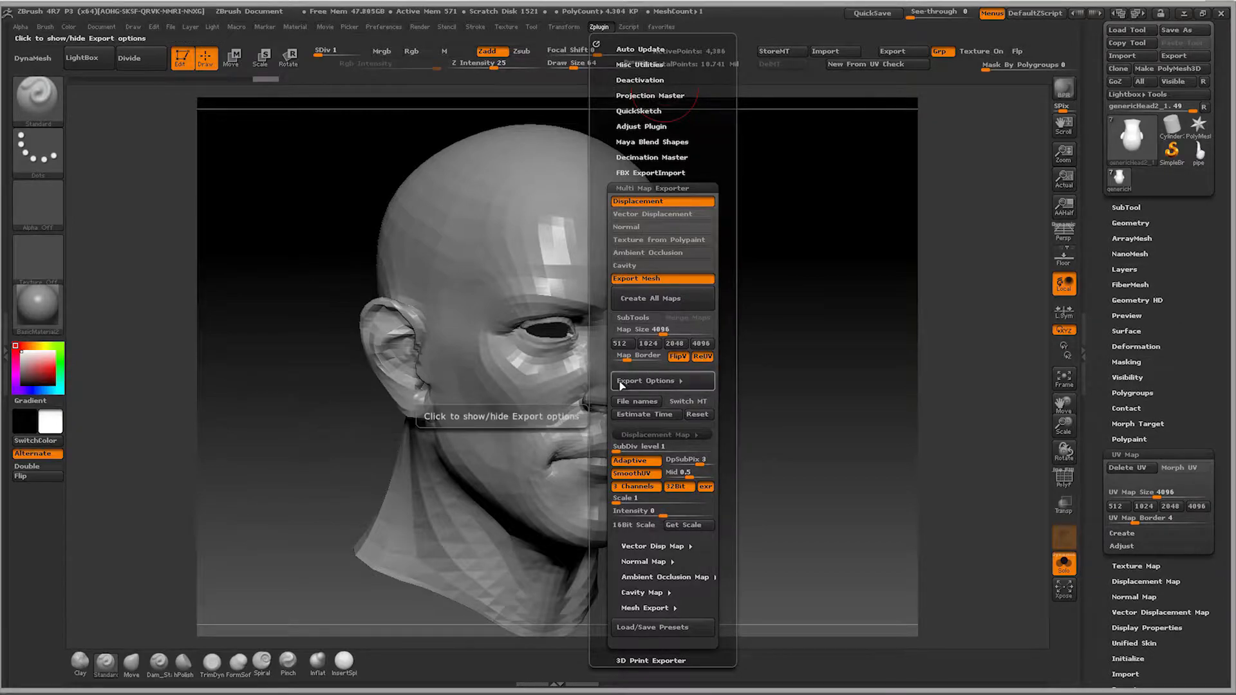
scroll(636, 359, down, 3)
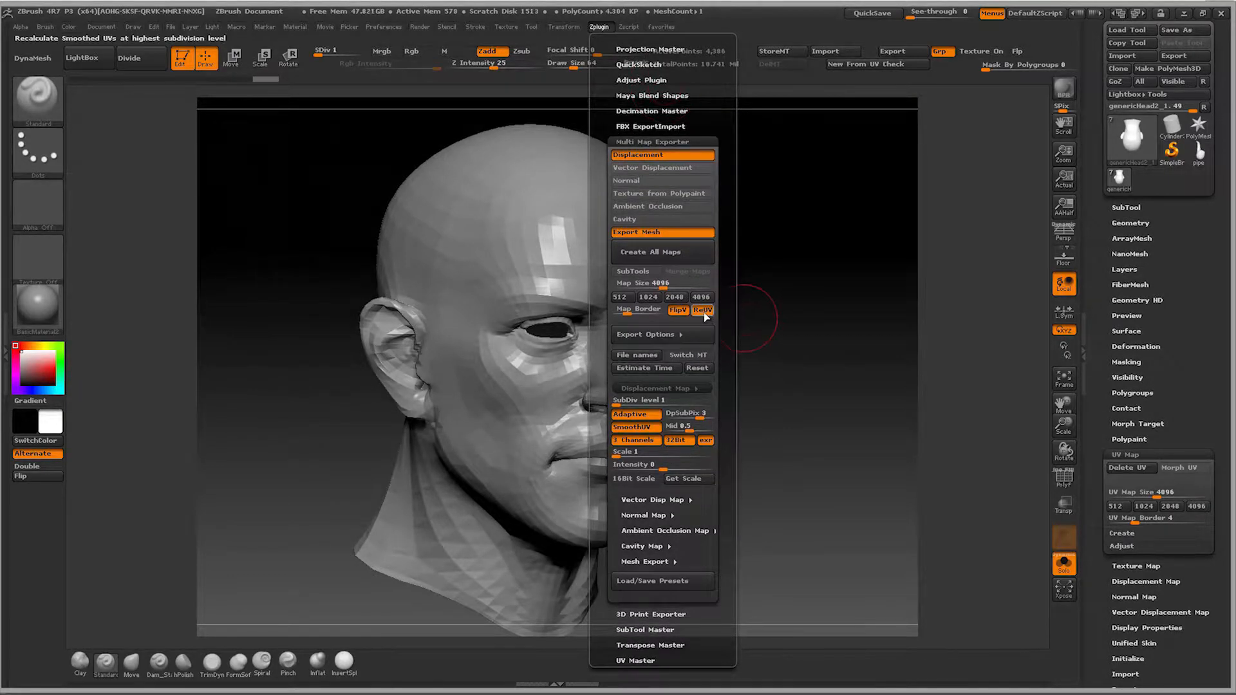
click(685, 336)
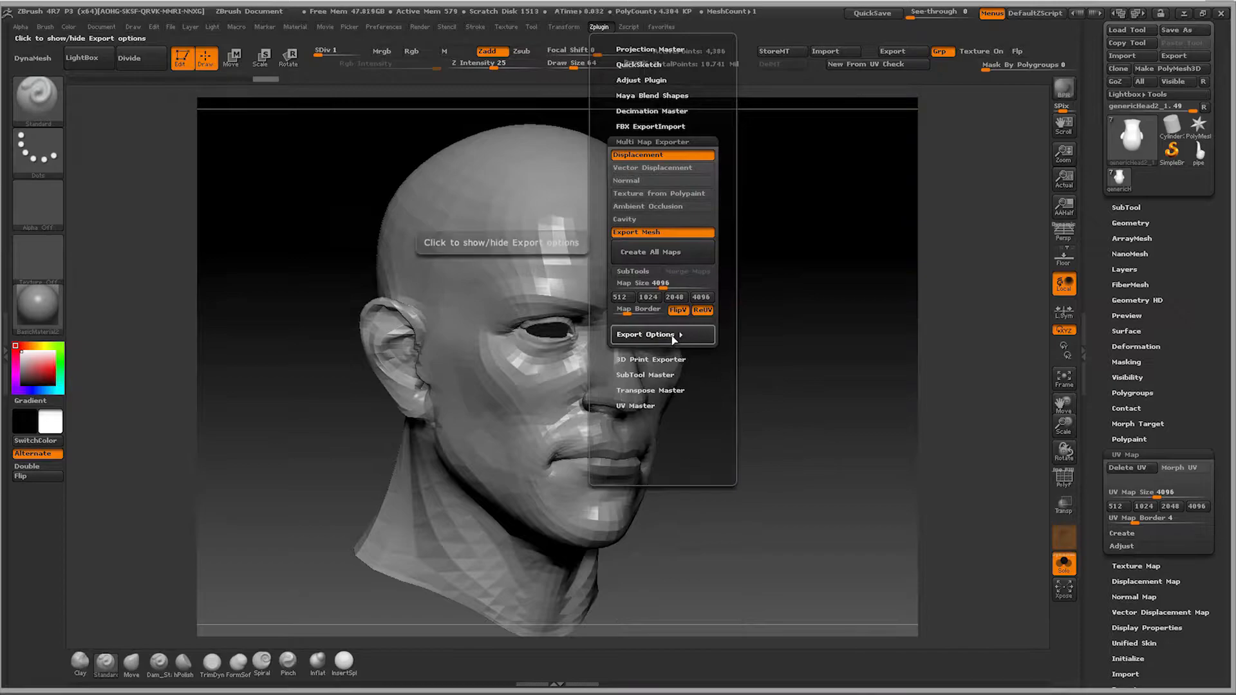
click(685, 336)
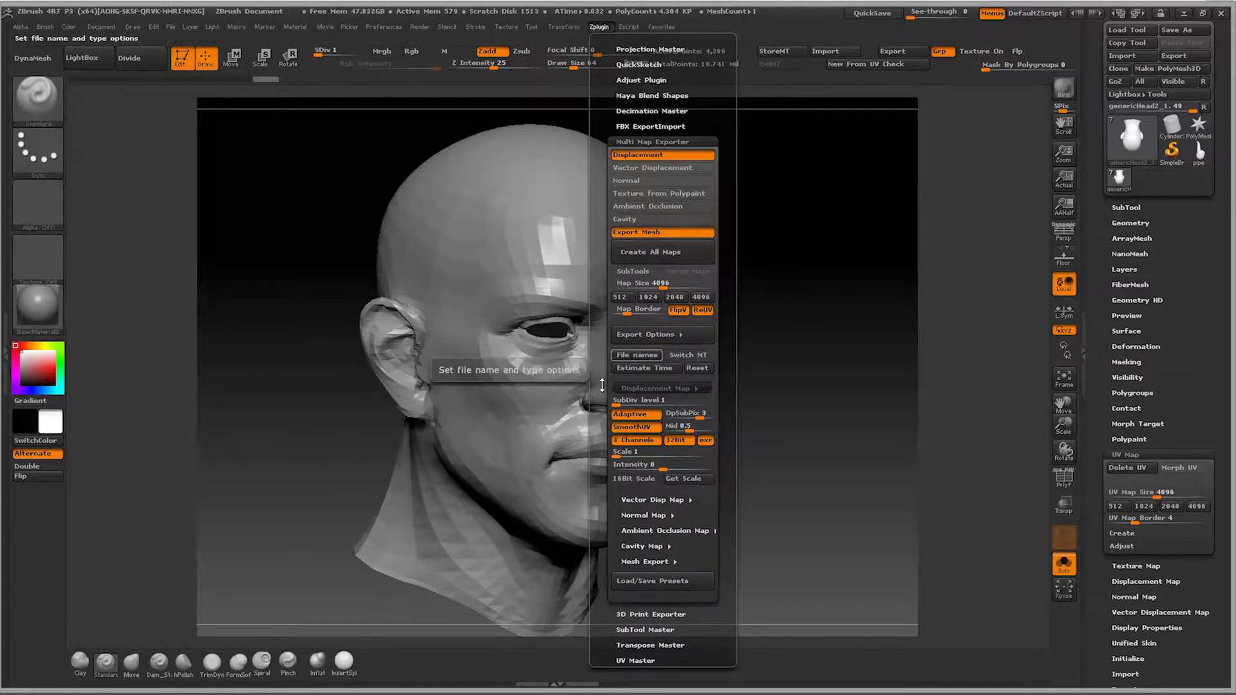
drag(598, 419, 597, 377)
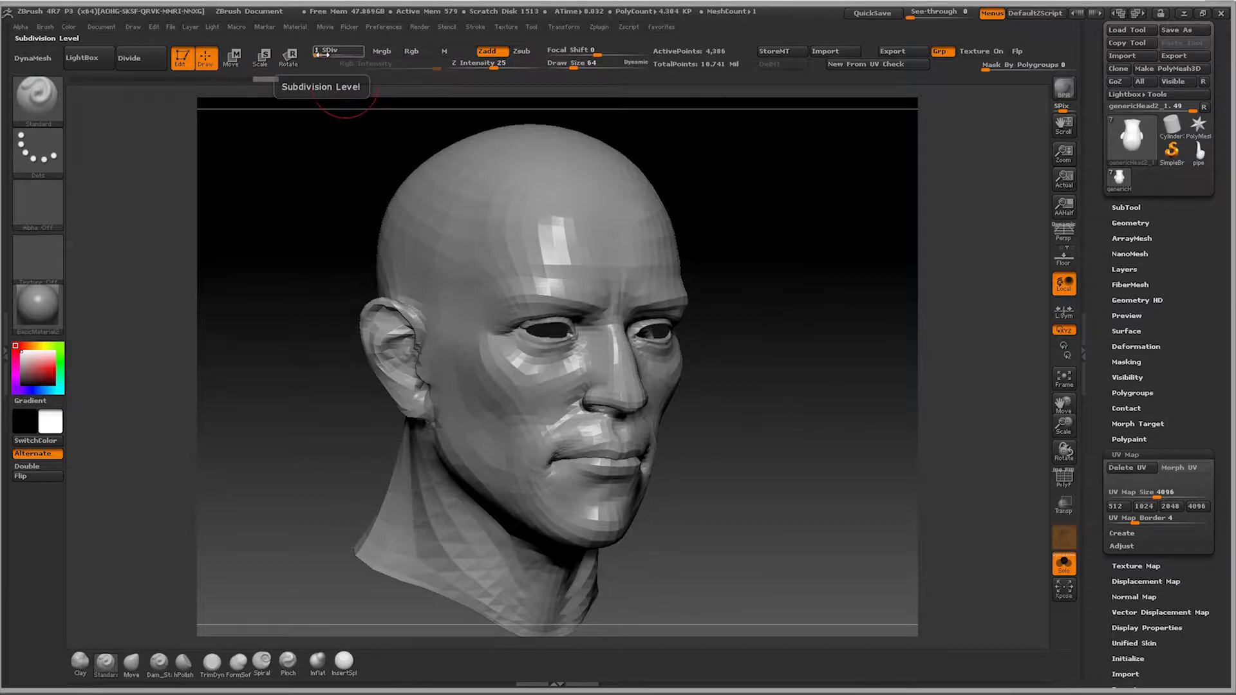
Step: Compare the head at subdivision levels 6 and 1, and review the displacement map's subdivision level option
drag(320, 54, 369, 52)
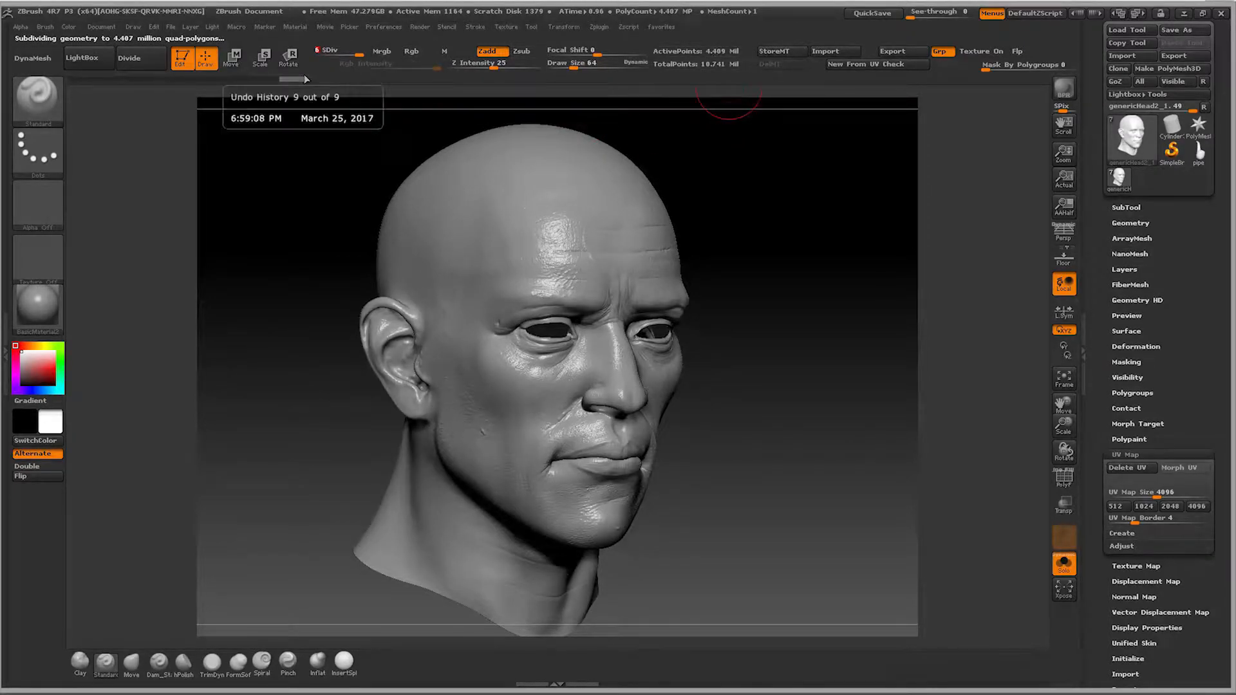
drag(337, 51, 305, 50)
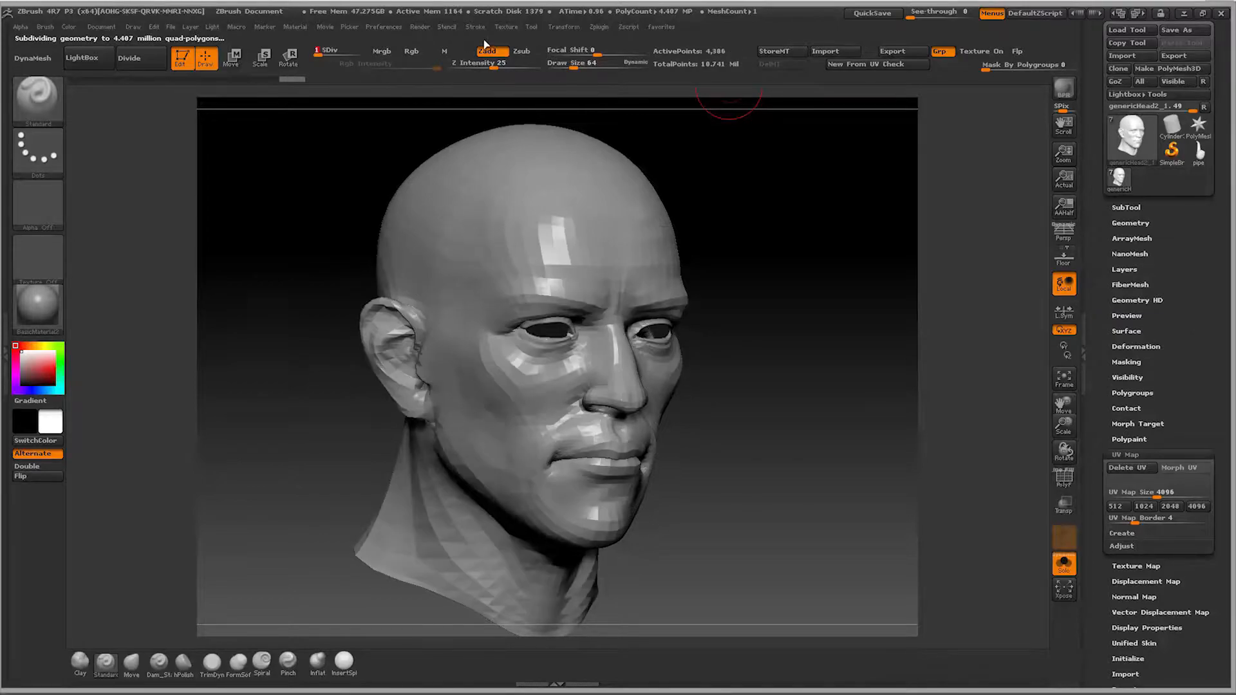
click(595, 27)
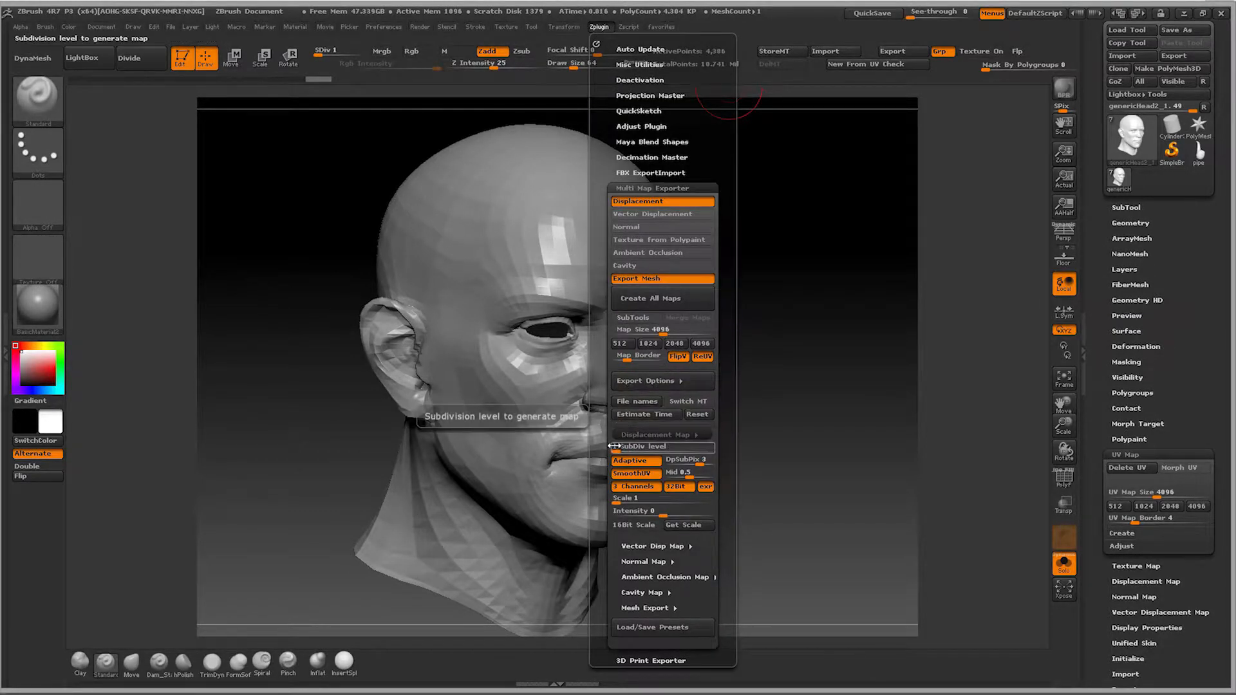
drag(619, 433, 609, 371)
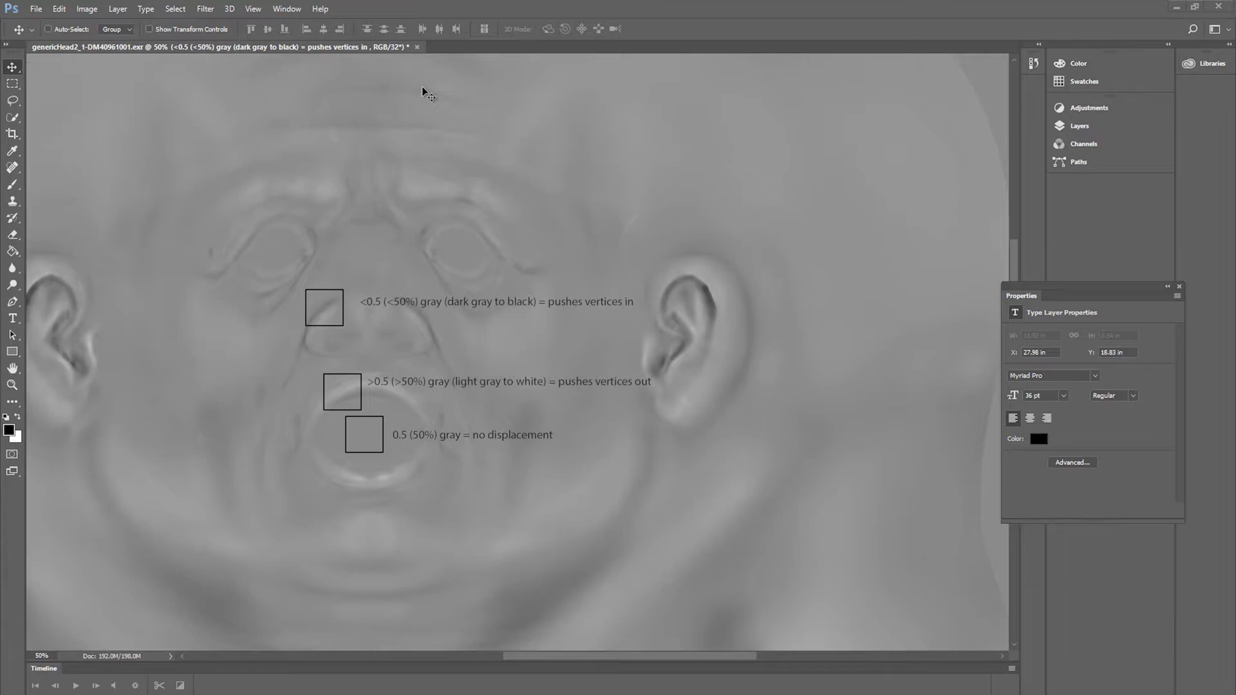
Step: Switch to Photoshop and examine up close how the displacement map's gray values are annotated
key(ctrl+plus)
key(ctrl+plus)
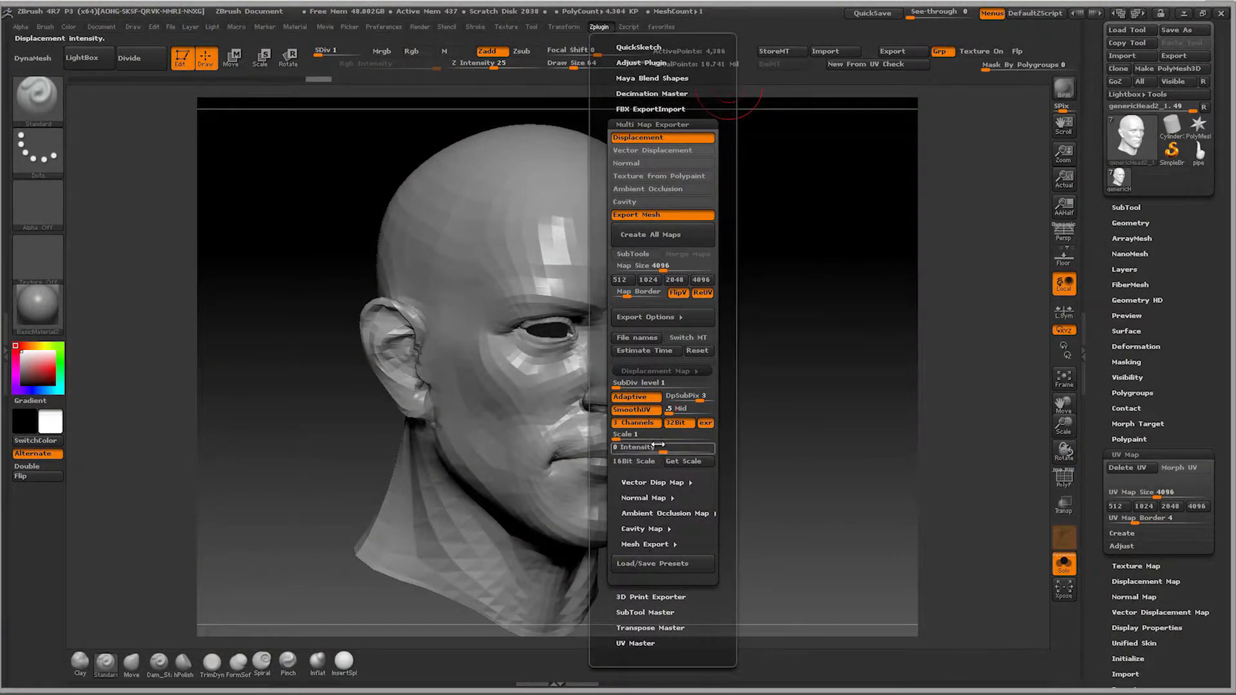
Step: Switch back to ZBrush, review the mesh export options, and create and export the head's displacement map and mesh
click(651, 544)
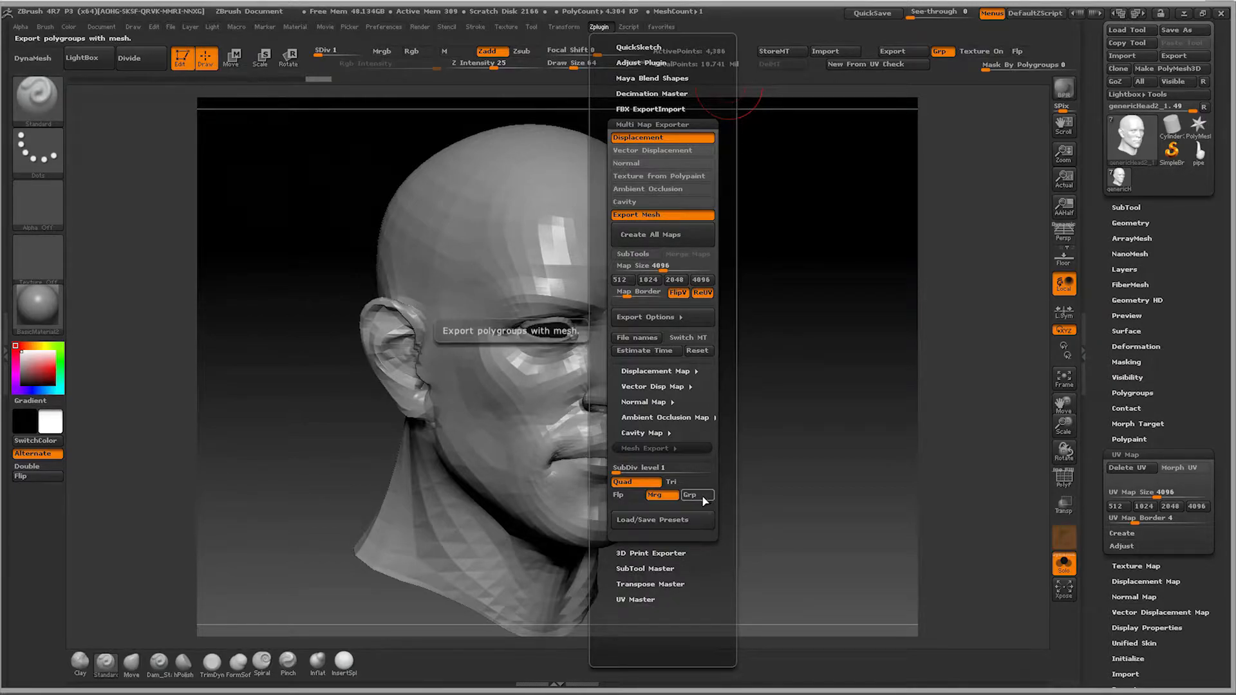
drag(599, 254, 599, 313)
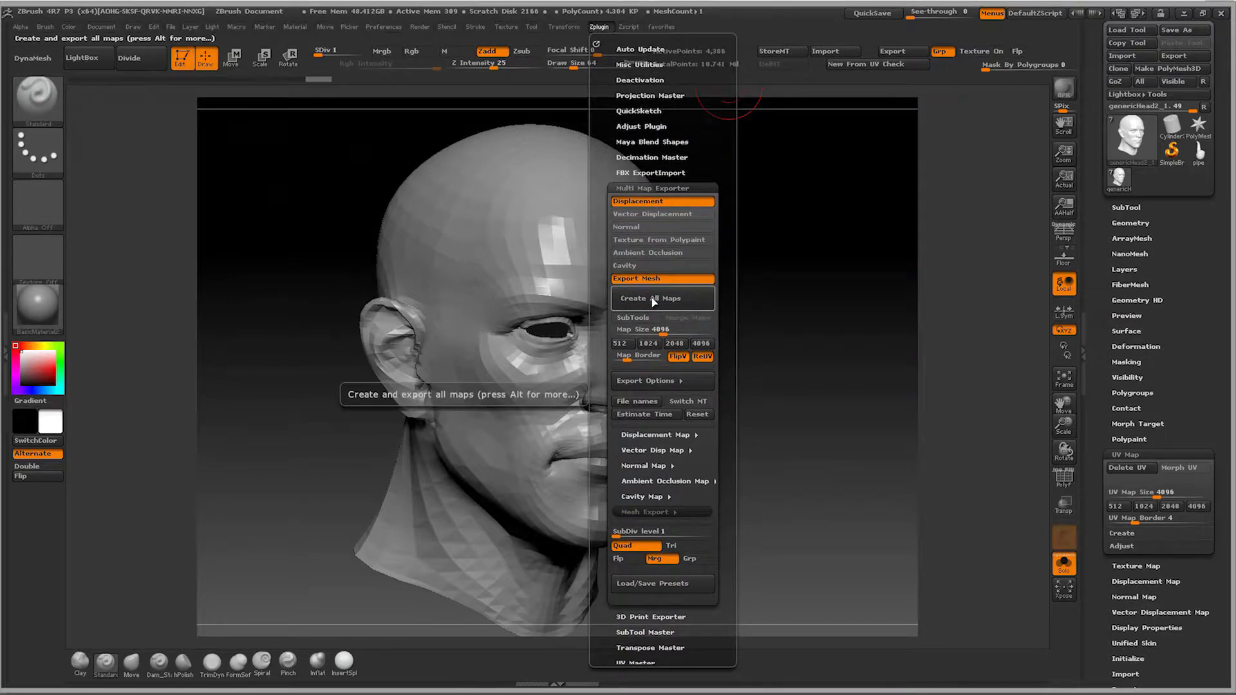
click(654, 301)
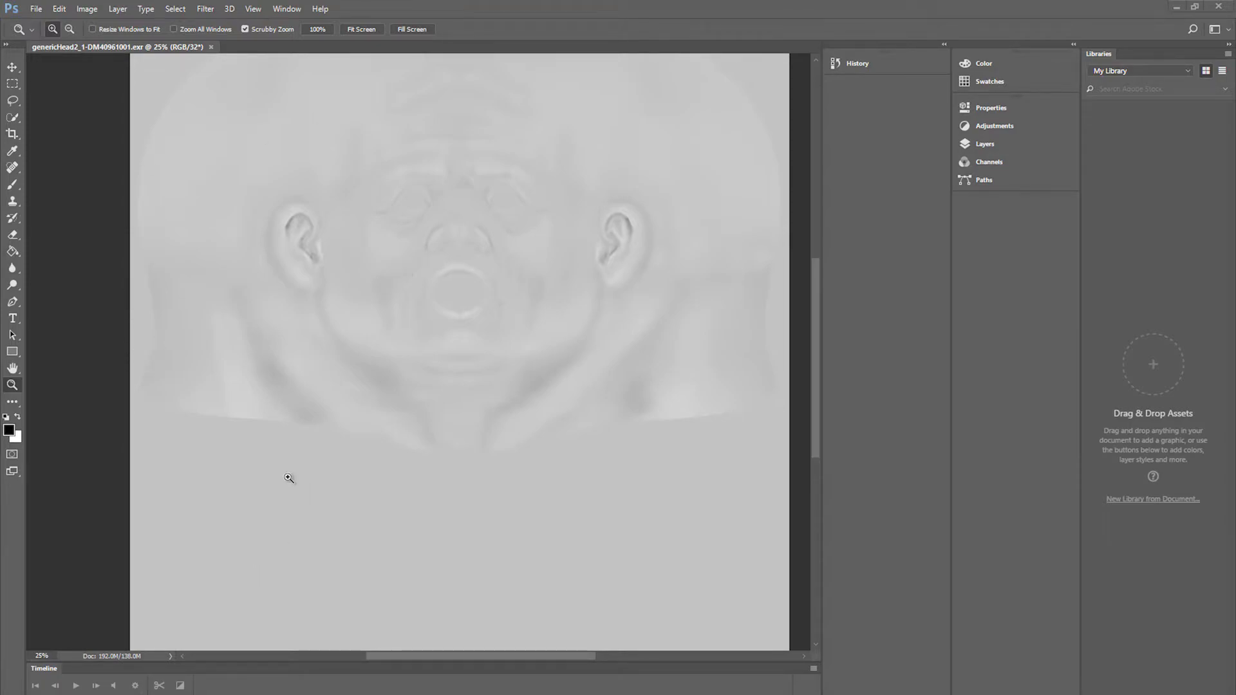
Step: Switch to Photoshop and examine the exported displacement map's detail around the mouth, nose, eyes and forehead
click(475, 277)
click(470, 271)
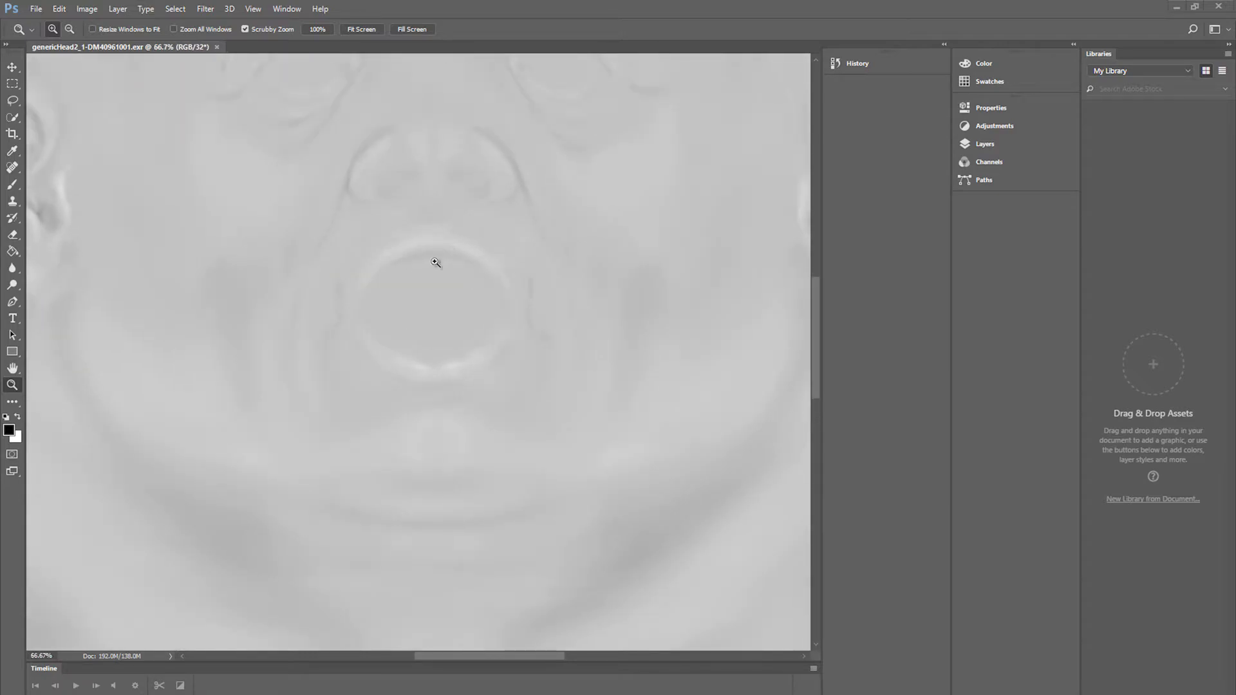
click(439, 263)
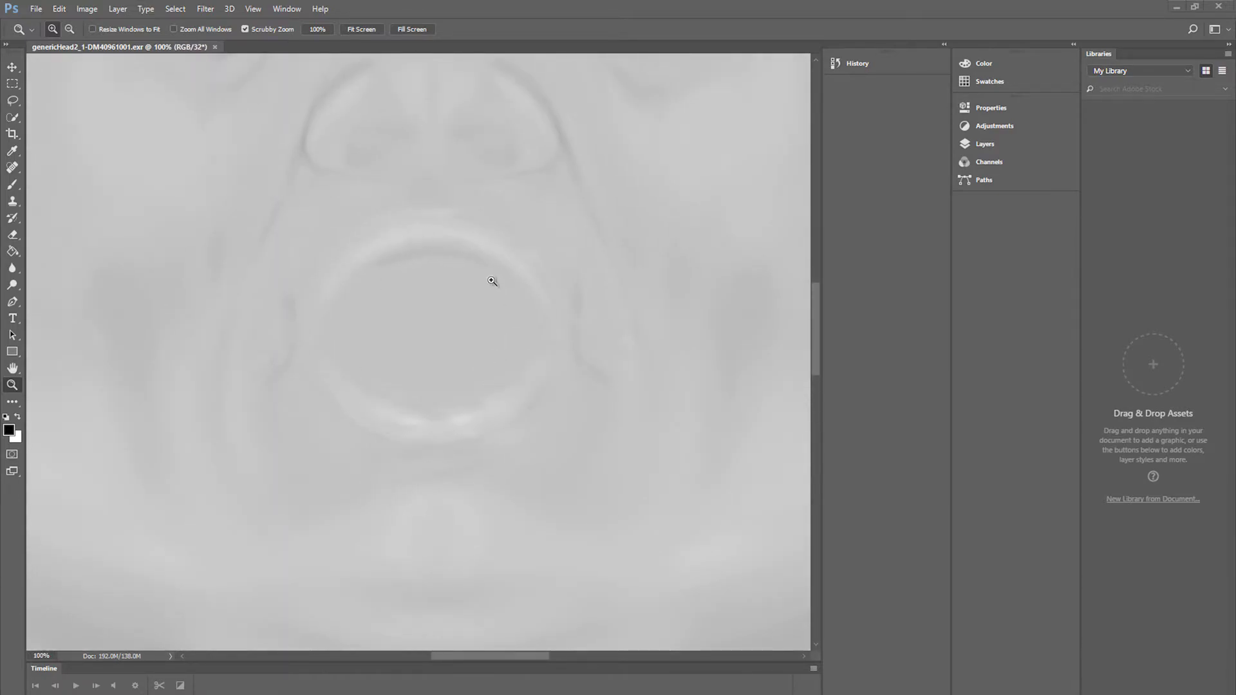
drag(816, 325, 816, 237)
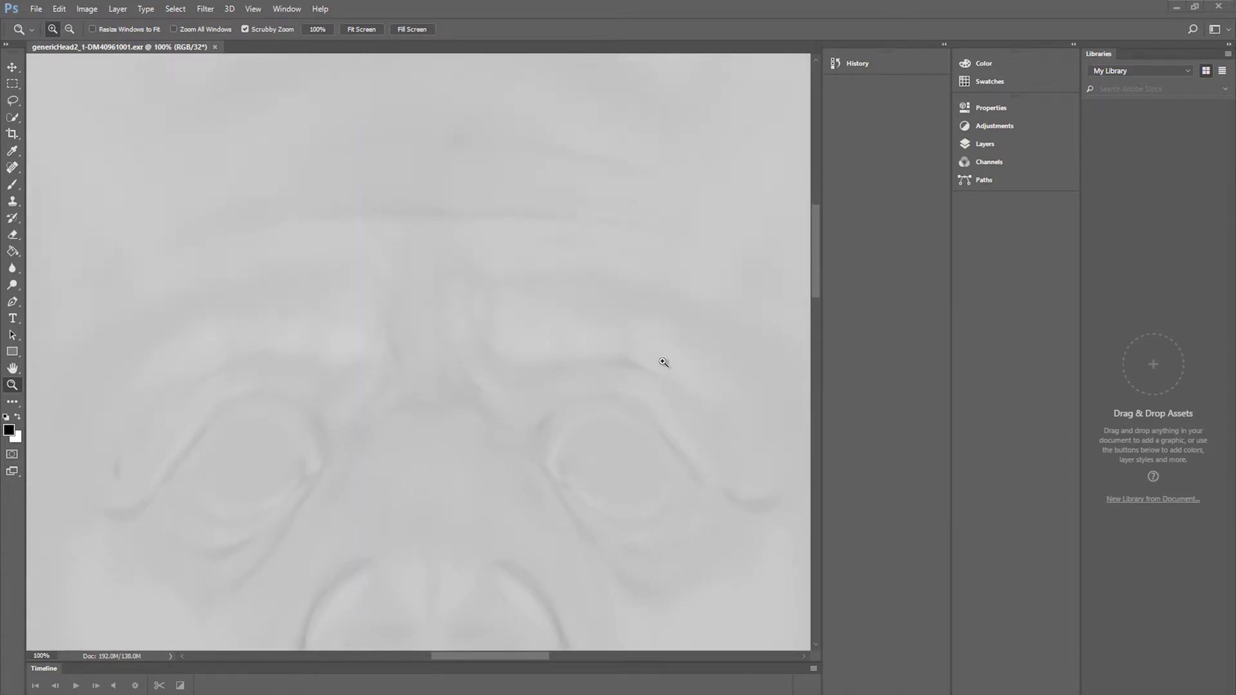
drag(816, 264, 793, 303)
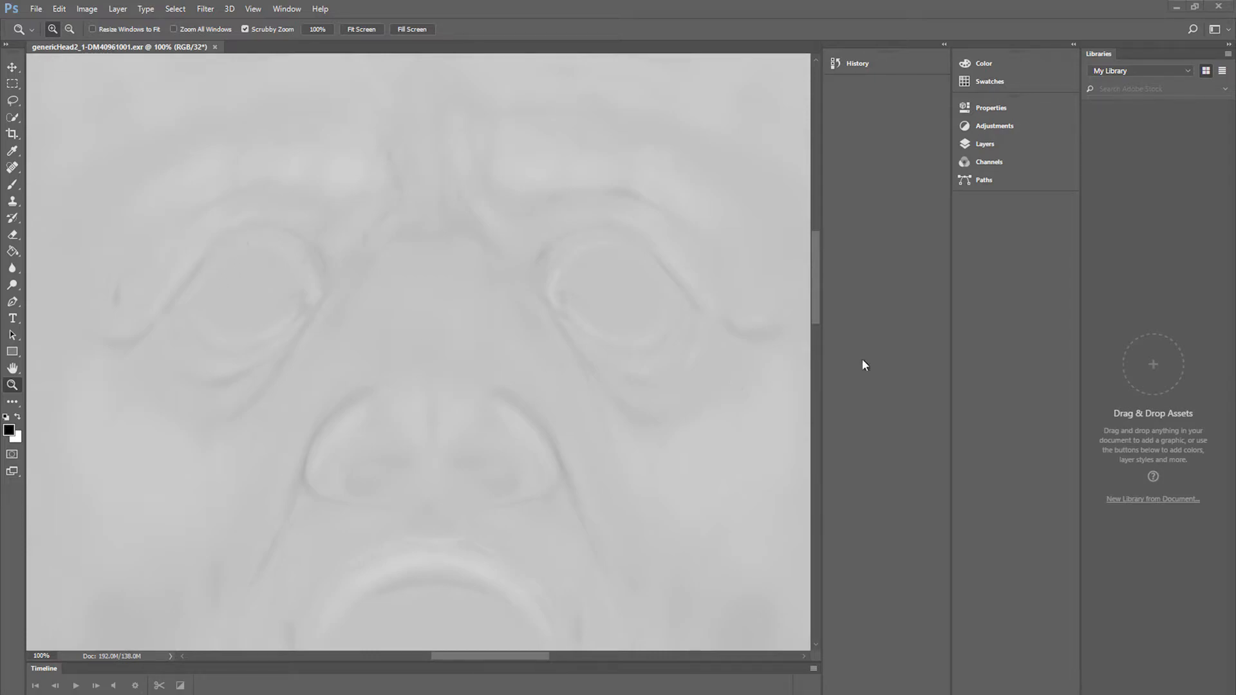
drag(817, 305, 810, 375)
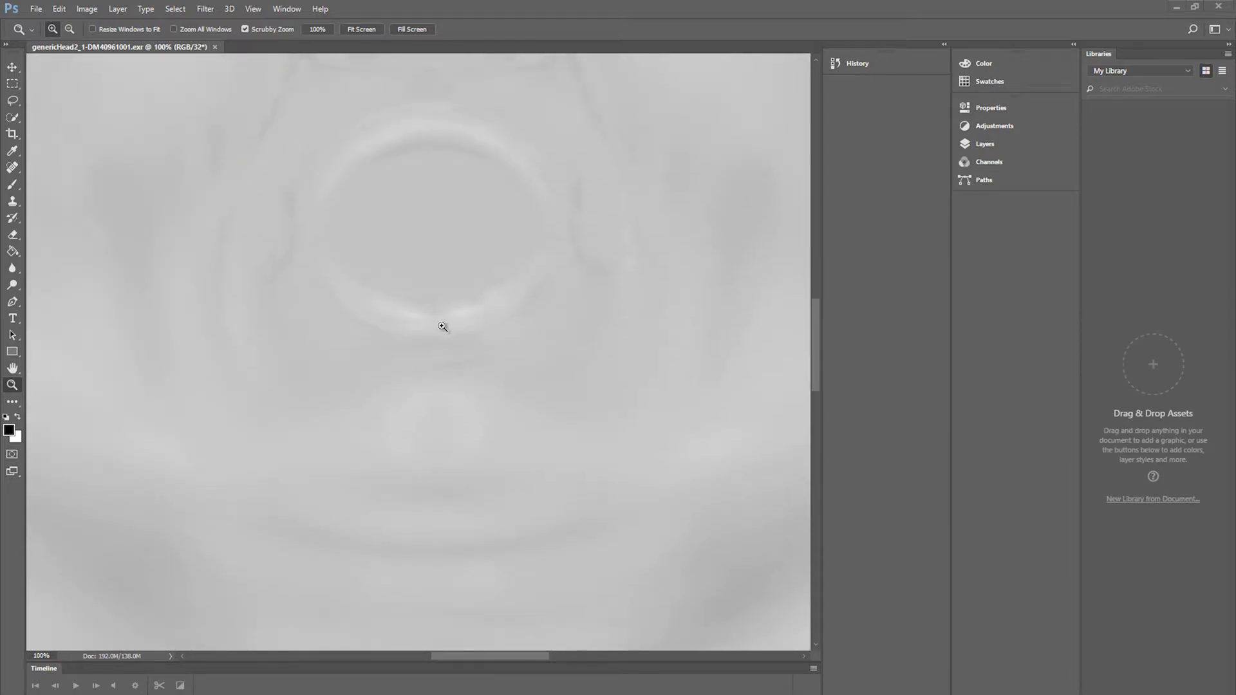
drag(817, 330, 816, 278)
Step: Check the displacement map's color mode and bit depth
click(89, 8)
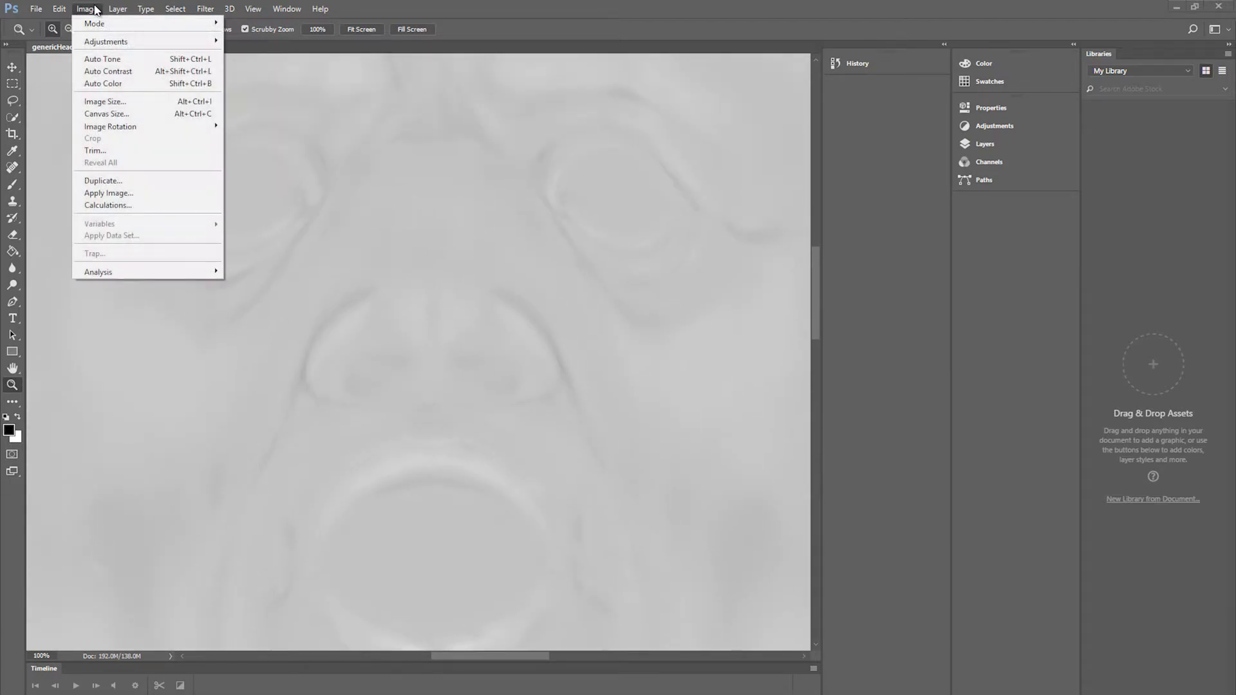
mouse_move(96, 23)
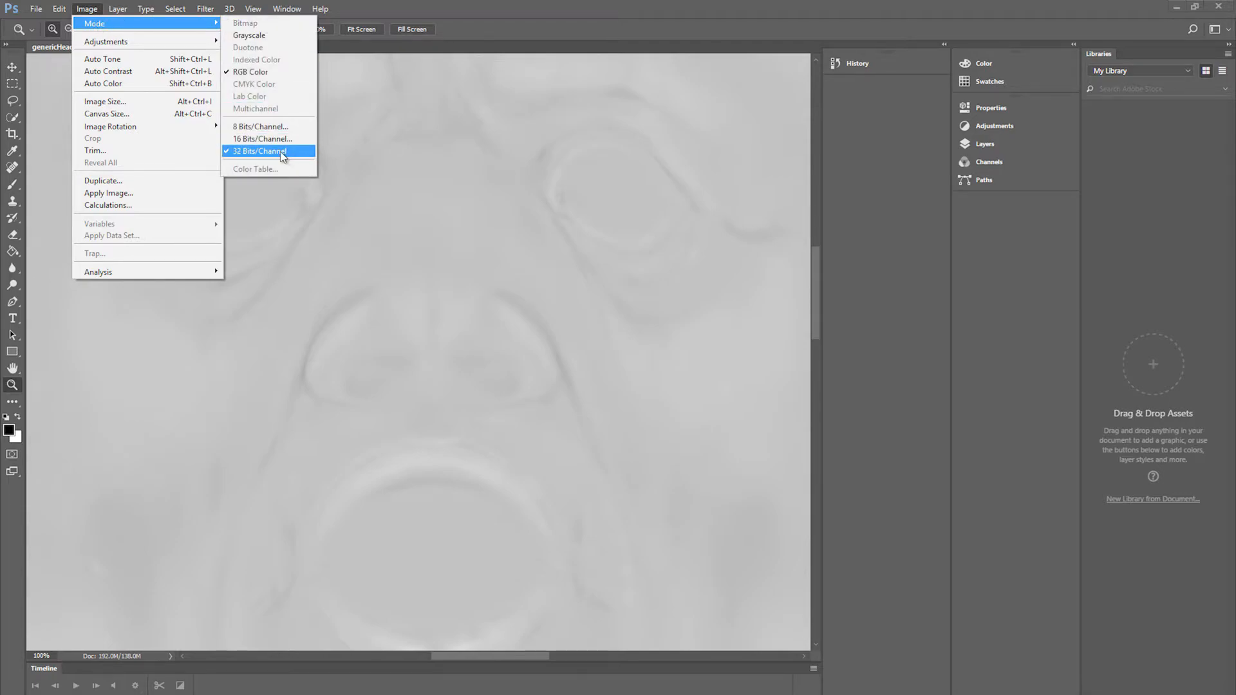
click(627, 6)
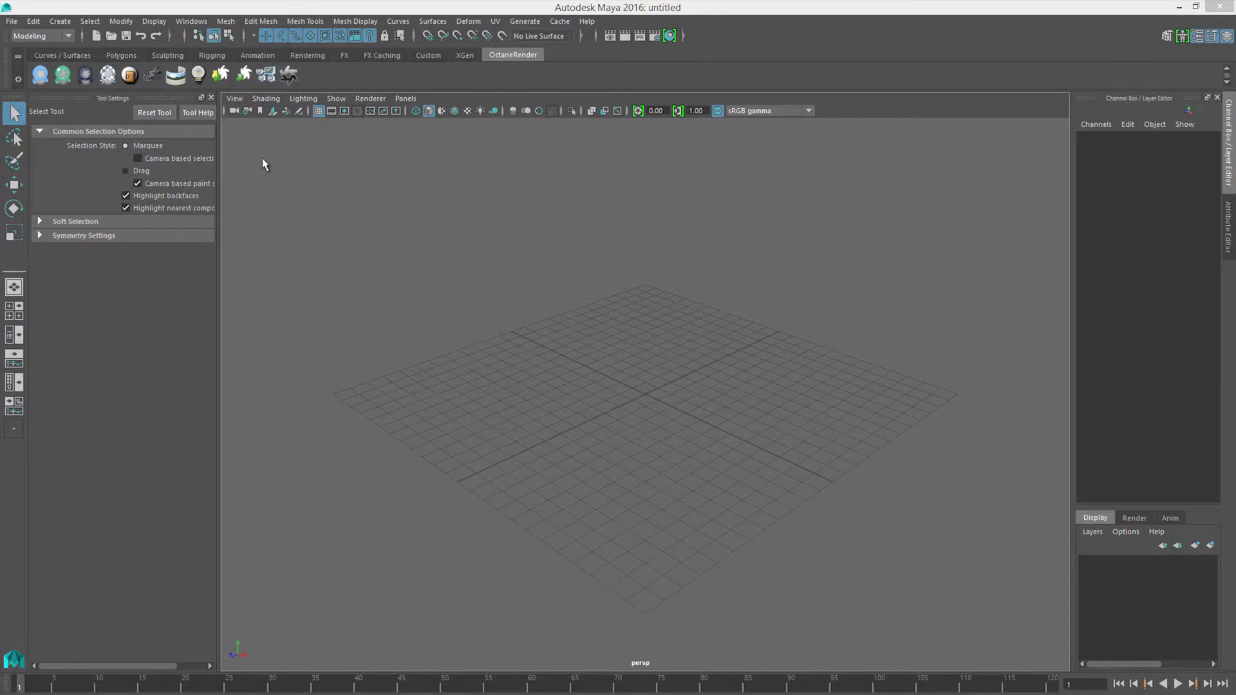
Step: Import genericHead2_1.OBJ from the sourceimages folder into the scene and select the head mesh
click(17, 23)
click(58, 162)
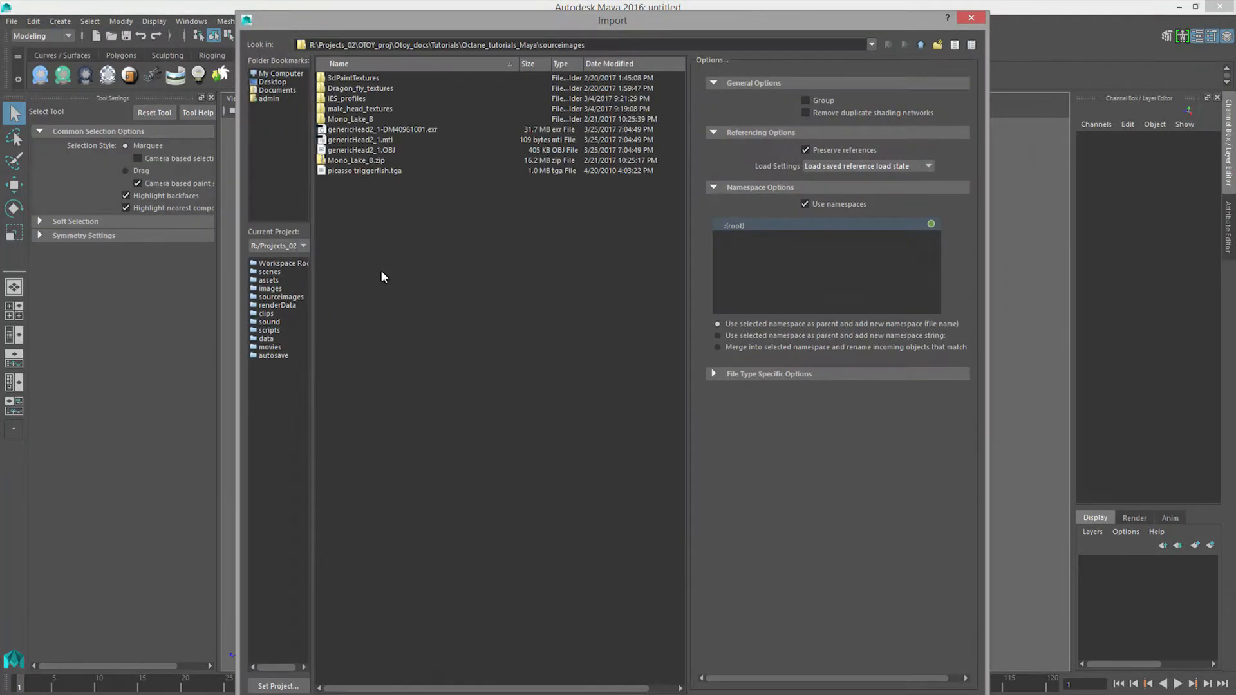
click(350, 150)
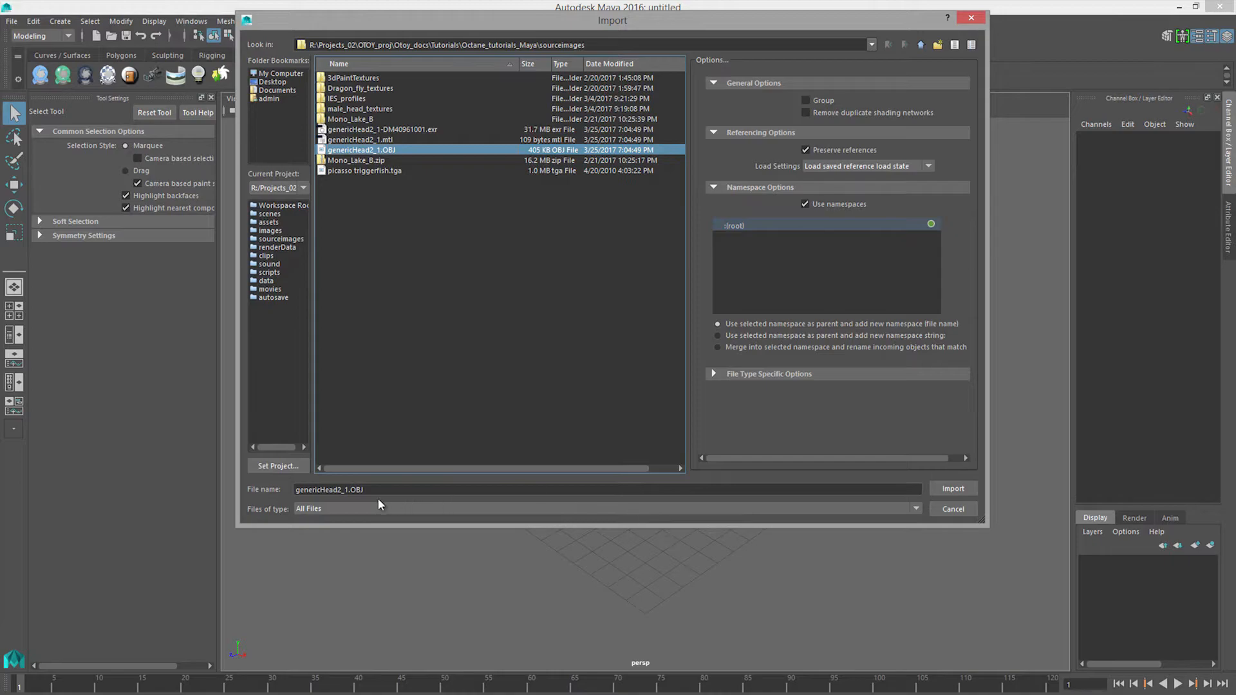
click(952, 491)
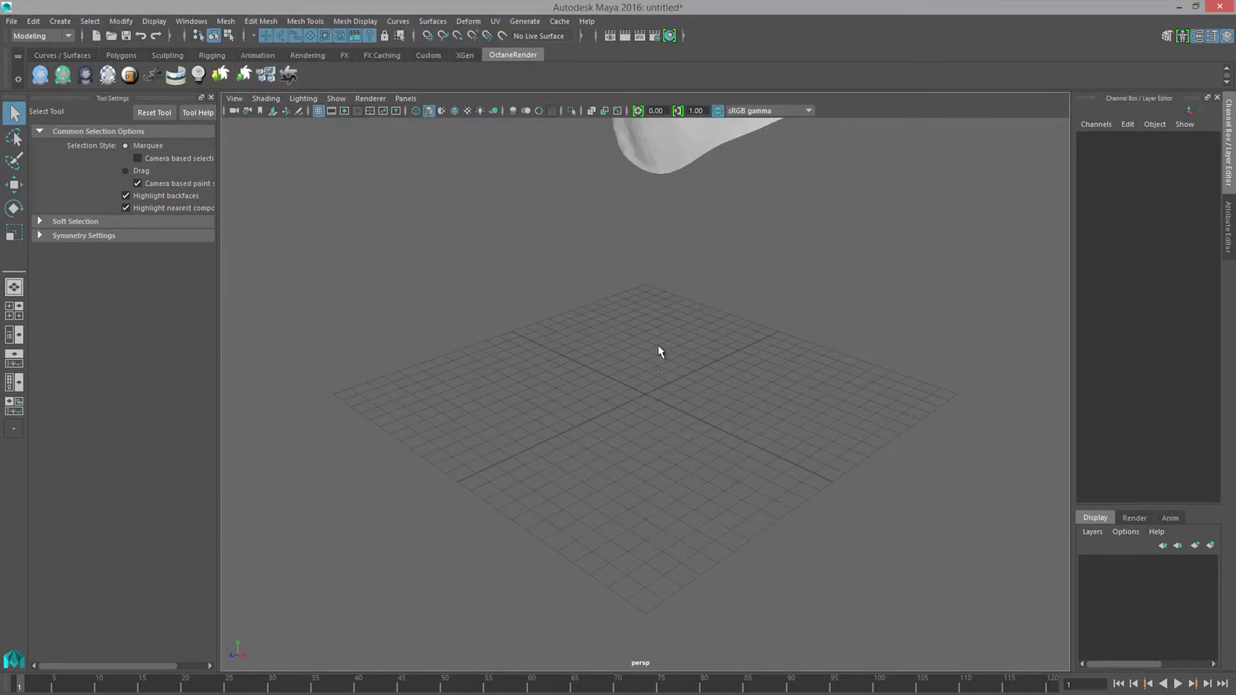
key(f)
click(504, 469)
alt+drag(504, 470, 534, 406)
alt+right_drag(535, 406, 506, 314)
Step: Examine the head mesh's UV layout in the UV Editor, then close the editor
click(495, 21)
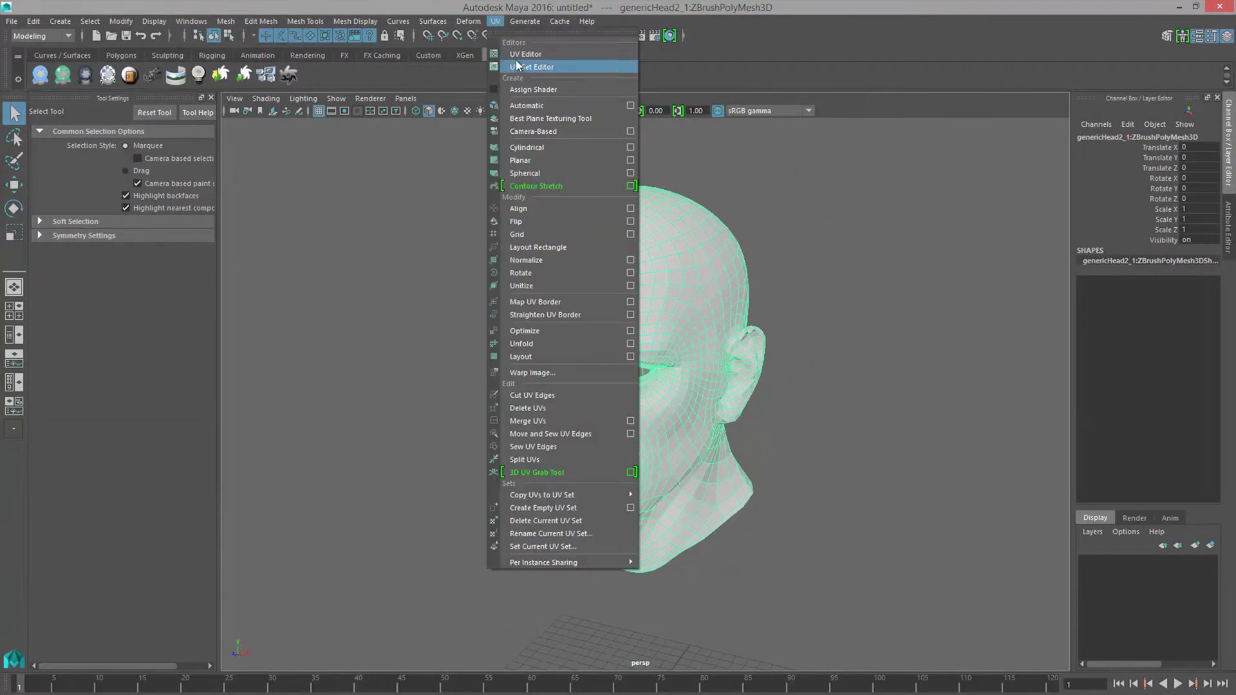
click(520, 56)
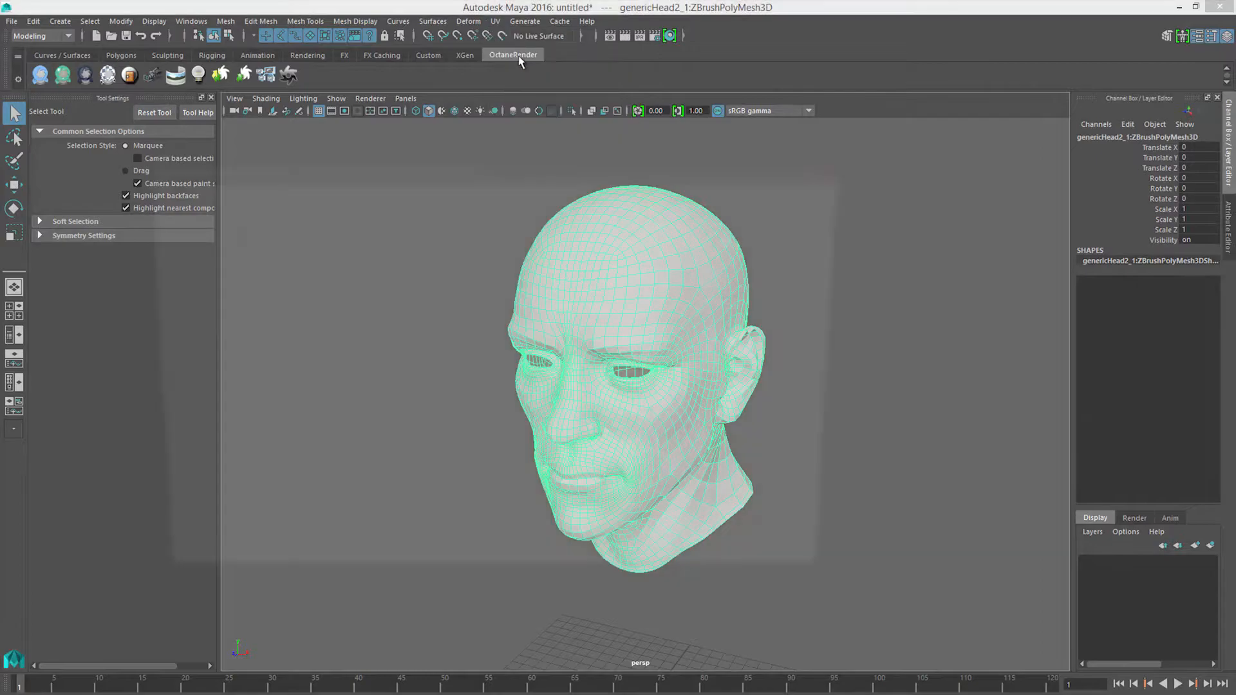
alt+right_drag(573, 367, 412, 342)
alt+middle_drag(411, 342, 406, 442)
alt+middle_drag(453, 380, 458, 345)
alt+right_drag(456, 386, 177, 362)
alt+middle_drag(315, 416, 317, 377)
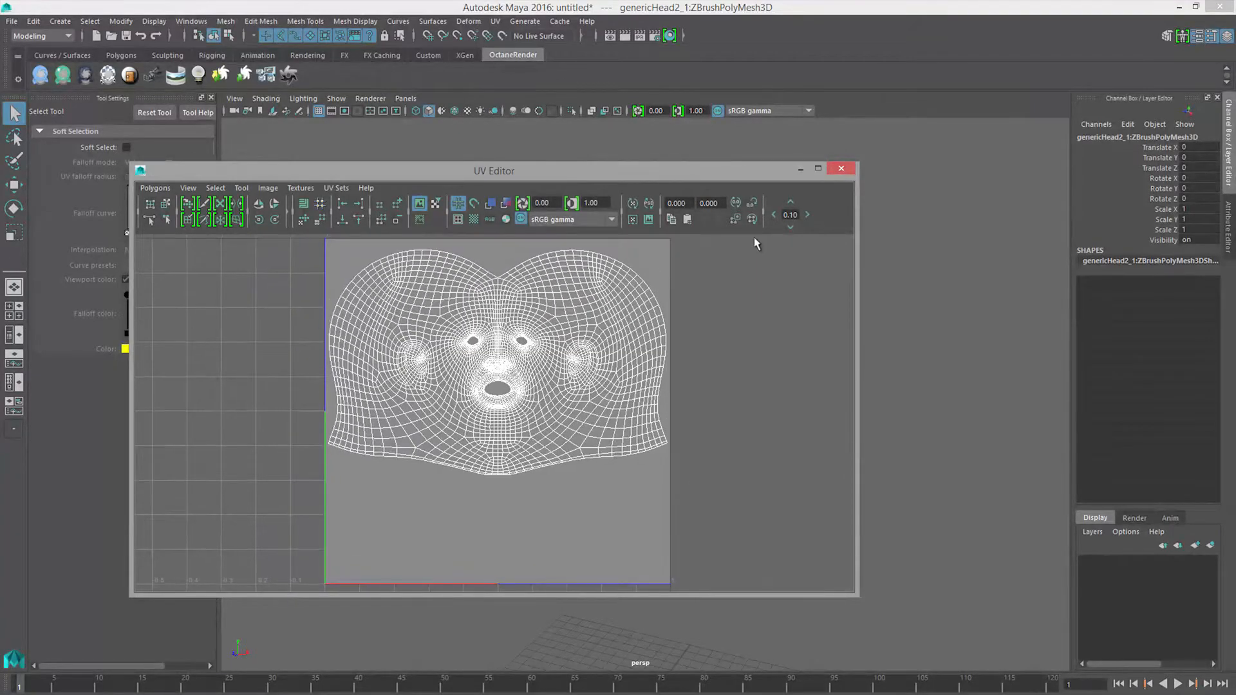
click(841, 168)
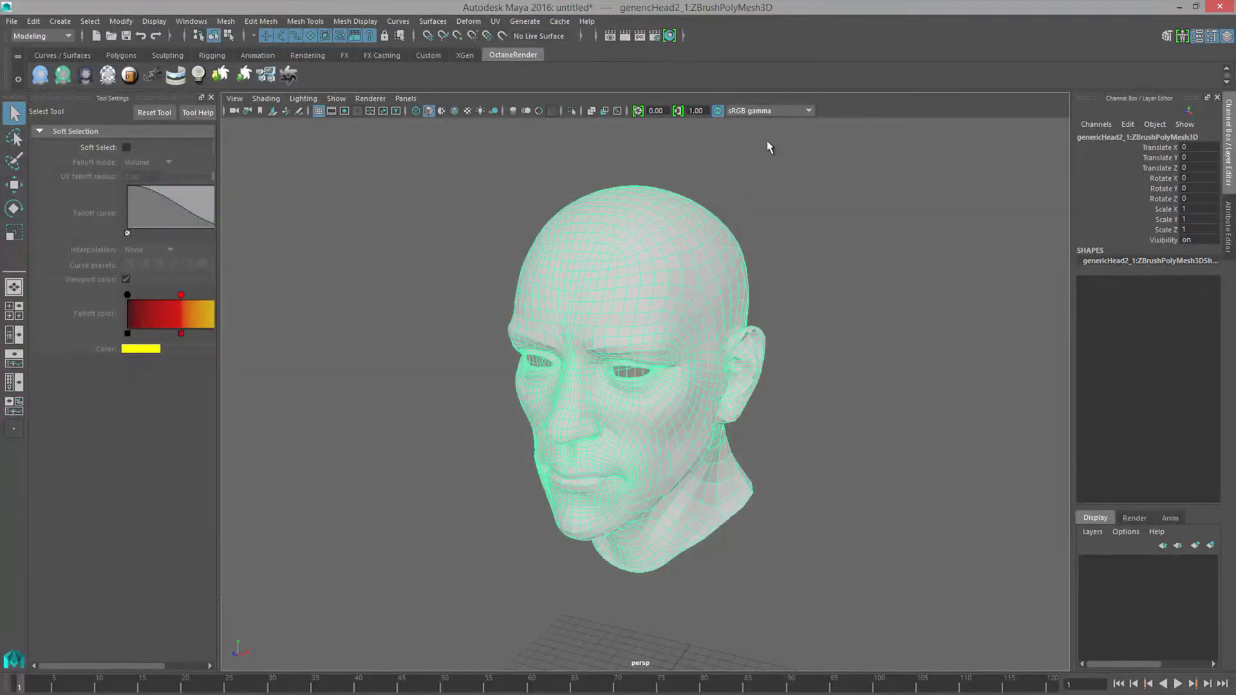
Step: Open the Hypershade editor
click(192, 21)
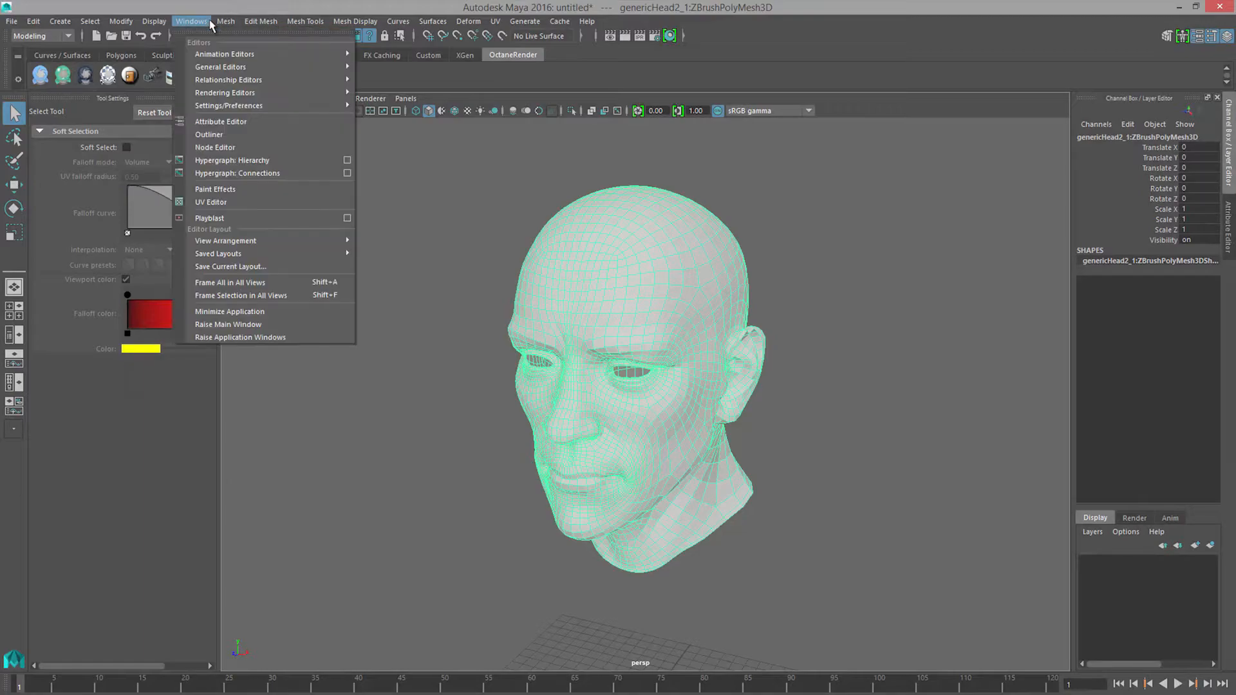
mouse_move(220, 95)
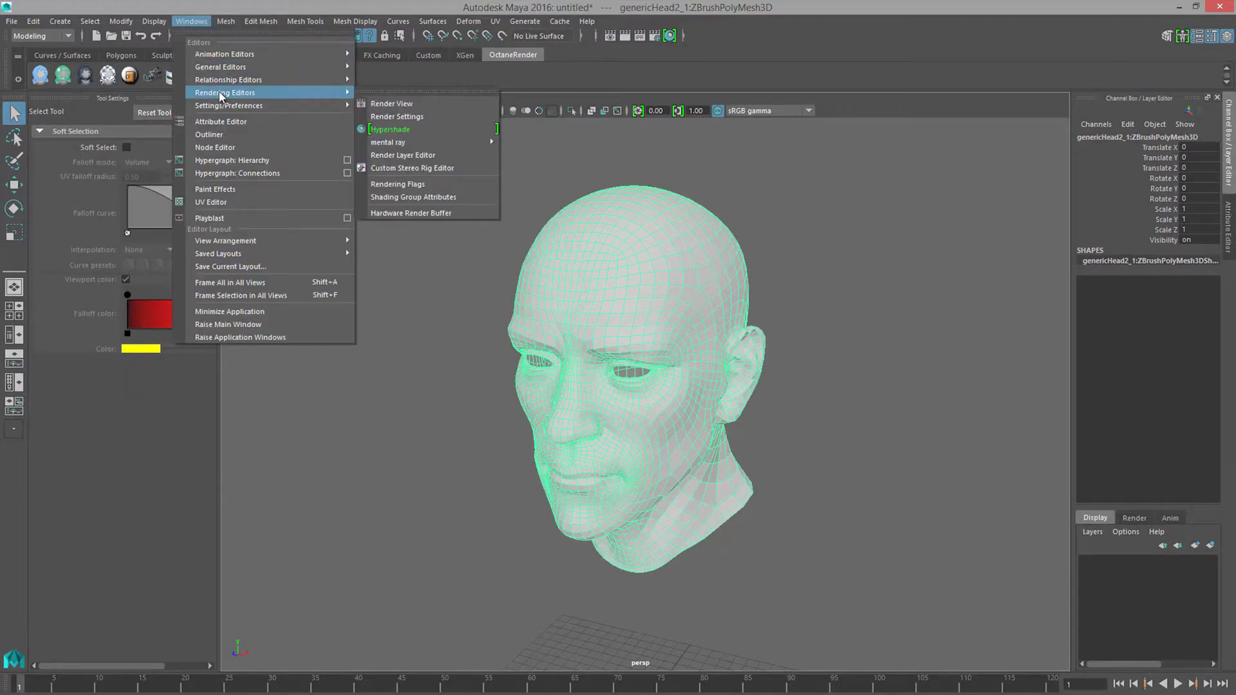
click(394, 131)
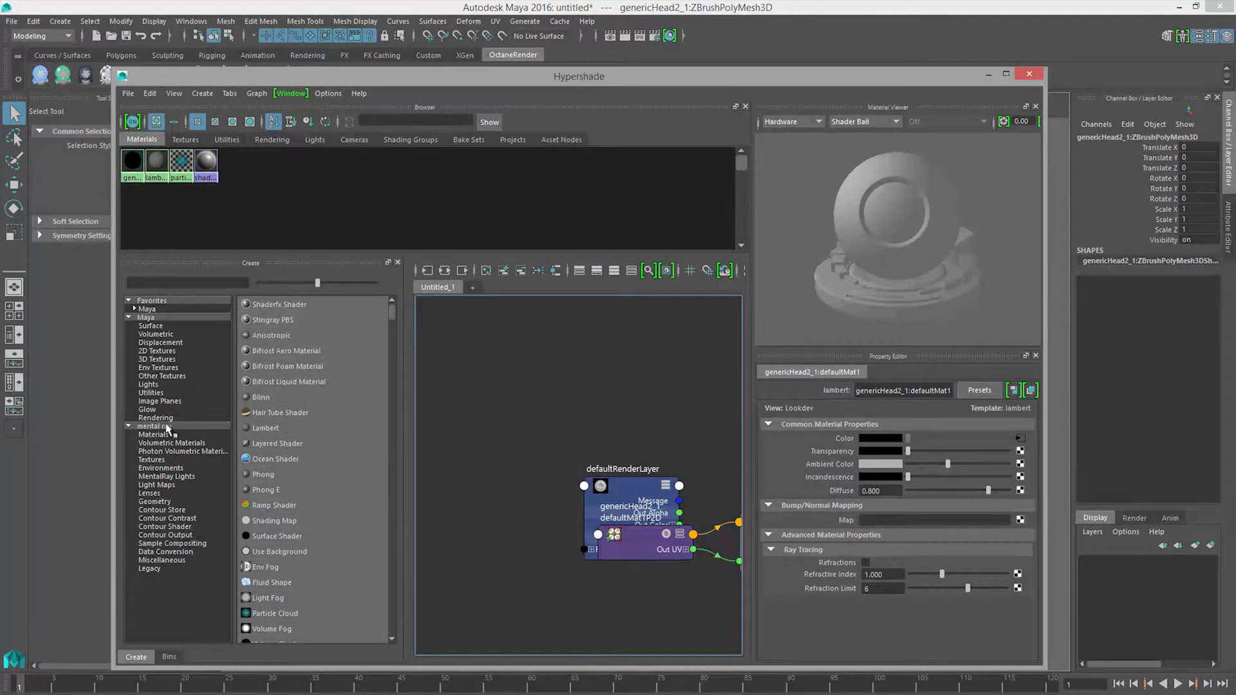
Step: Load OctanePlugin.mll in the Plug-in Manager so Octane nodes can be used in the Hypershade
click(194, 23)
mouse_move(223, 105)
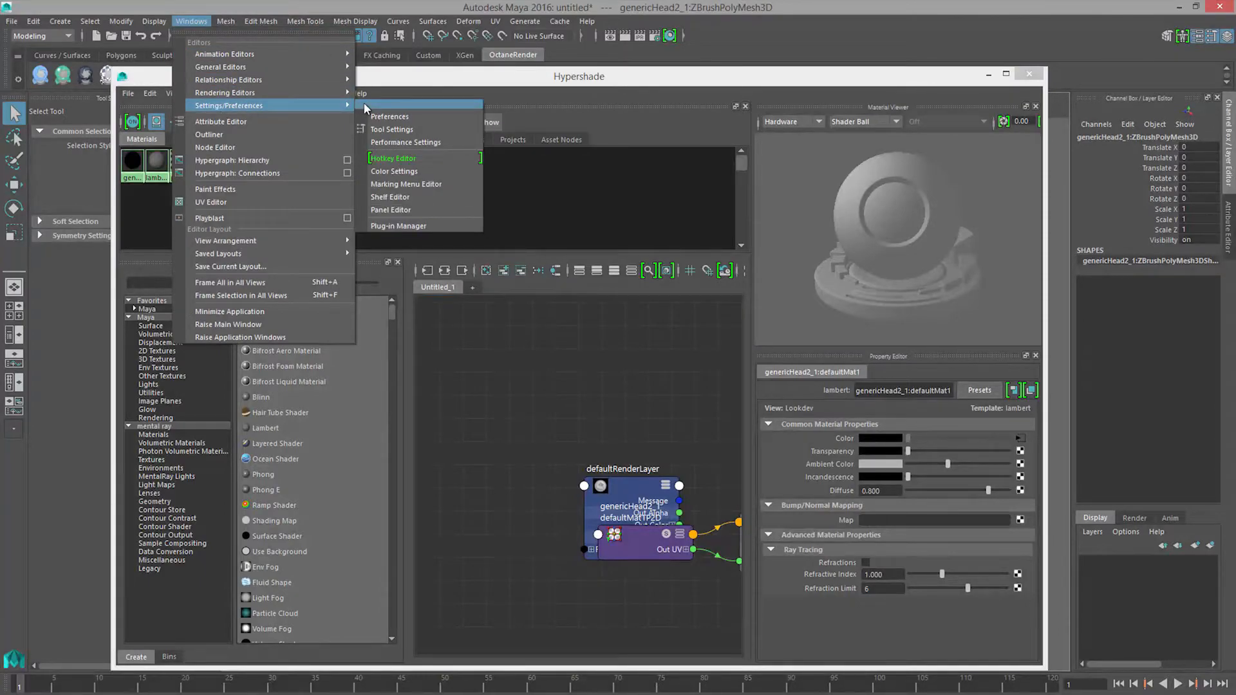
click(398, 226)
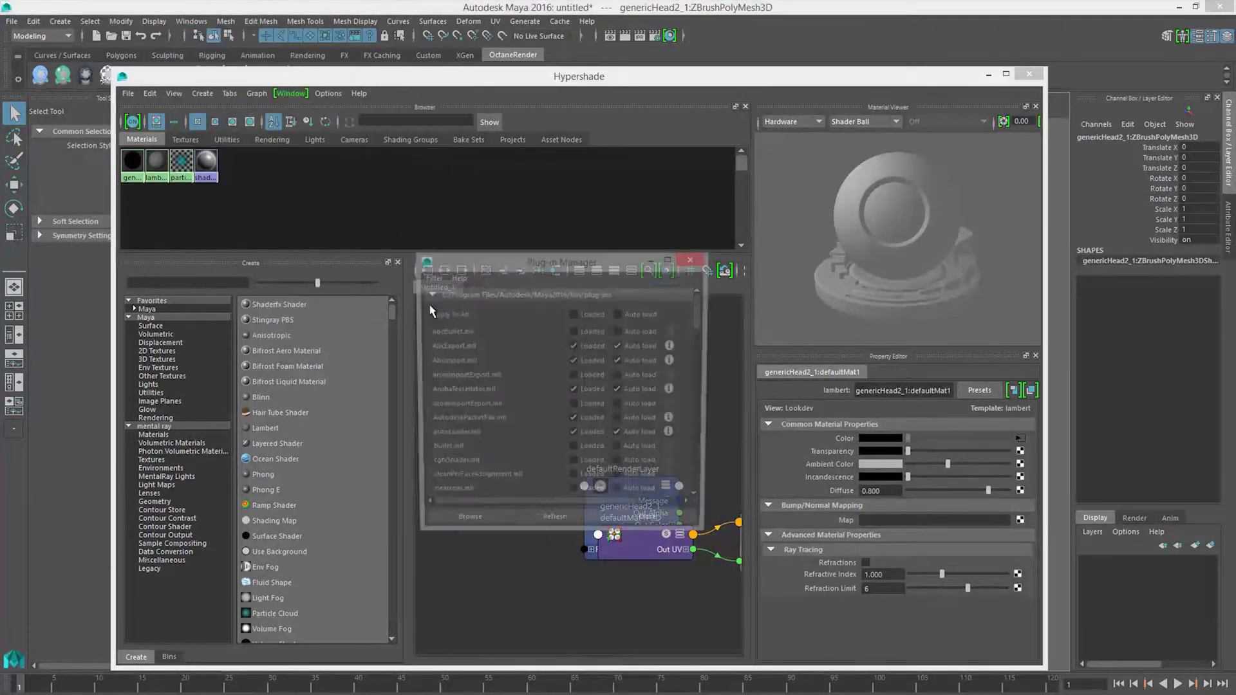
scroll(464, 417, down, 7)
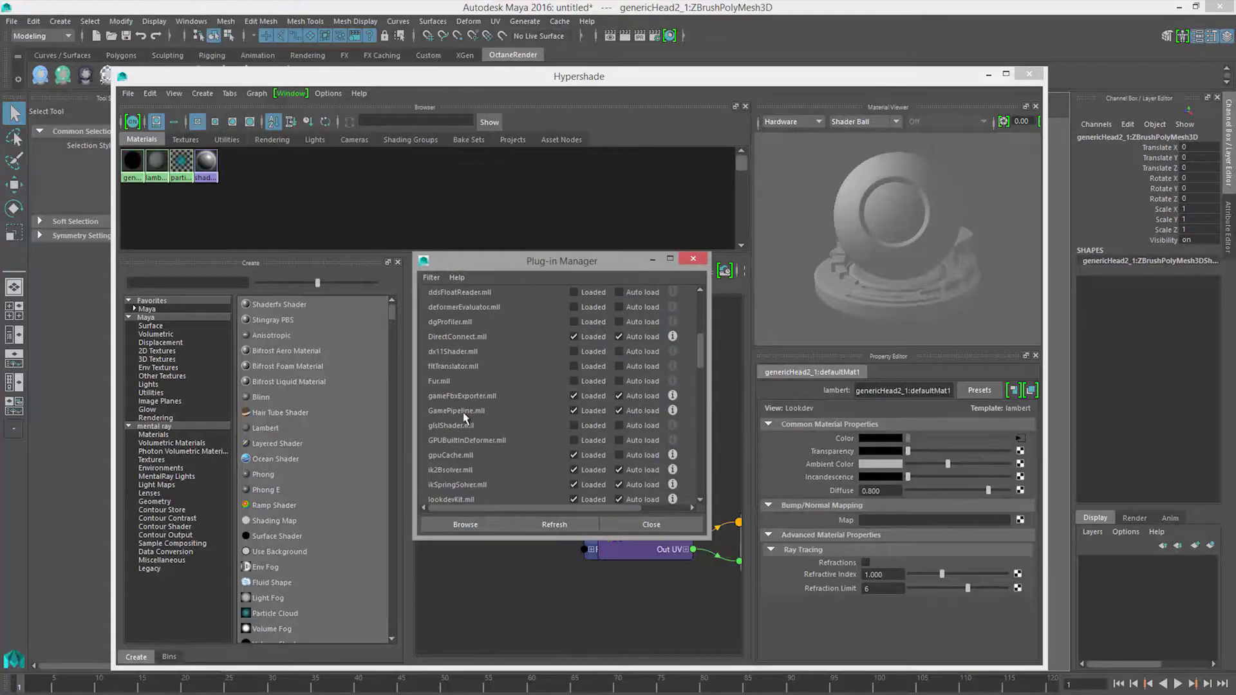
scroll(465, 417, down, 1)
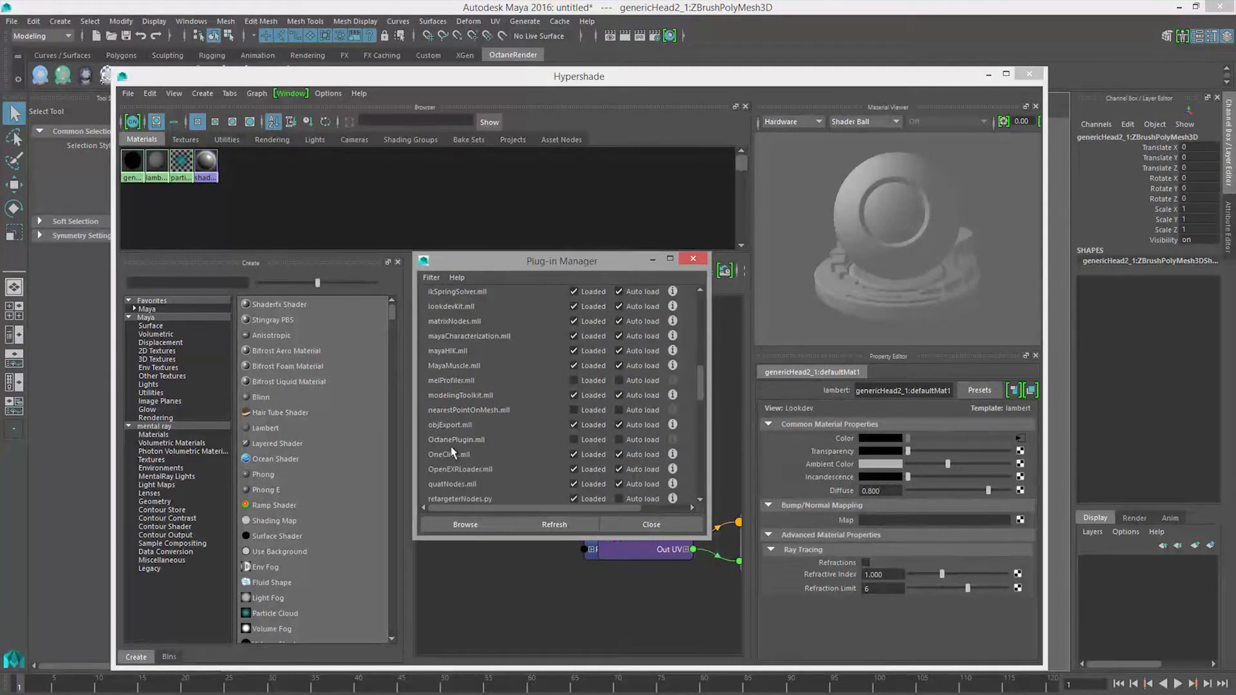
click(573, 439)
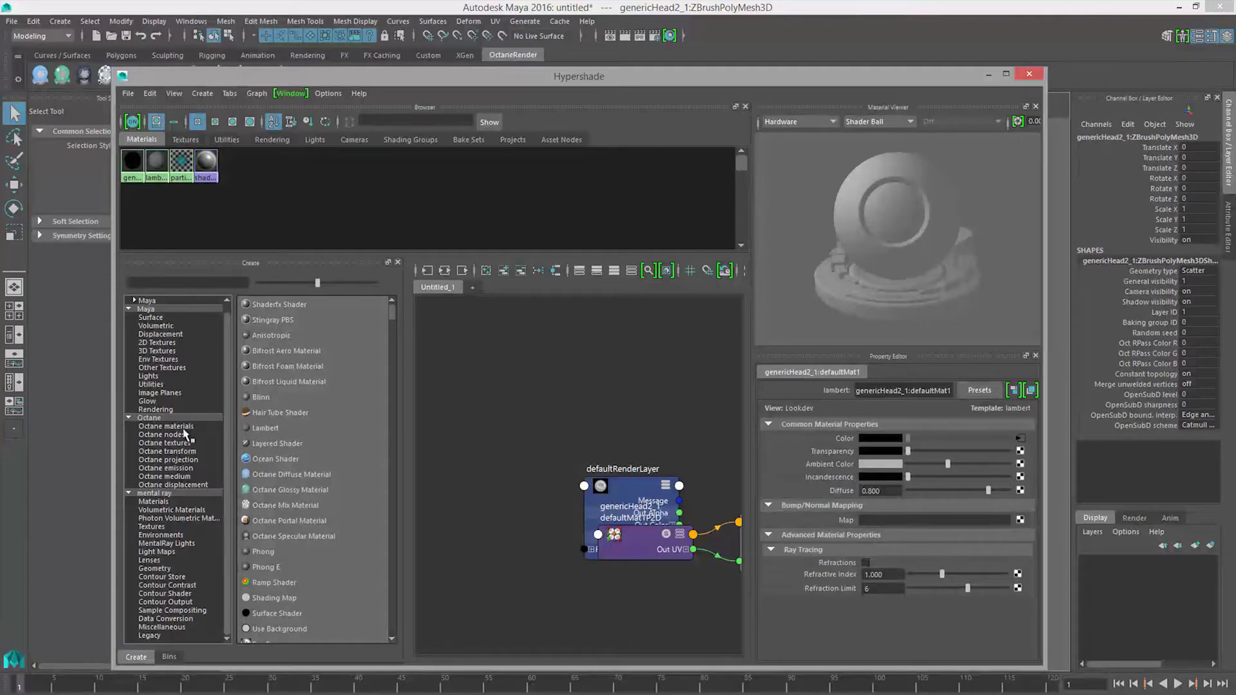
Step: Create an Octane Glossy Material and place its node in an empty area of the Hypershade graph
click(158, 426)
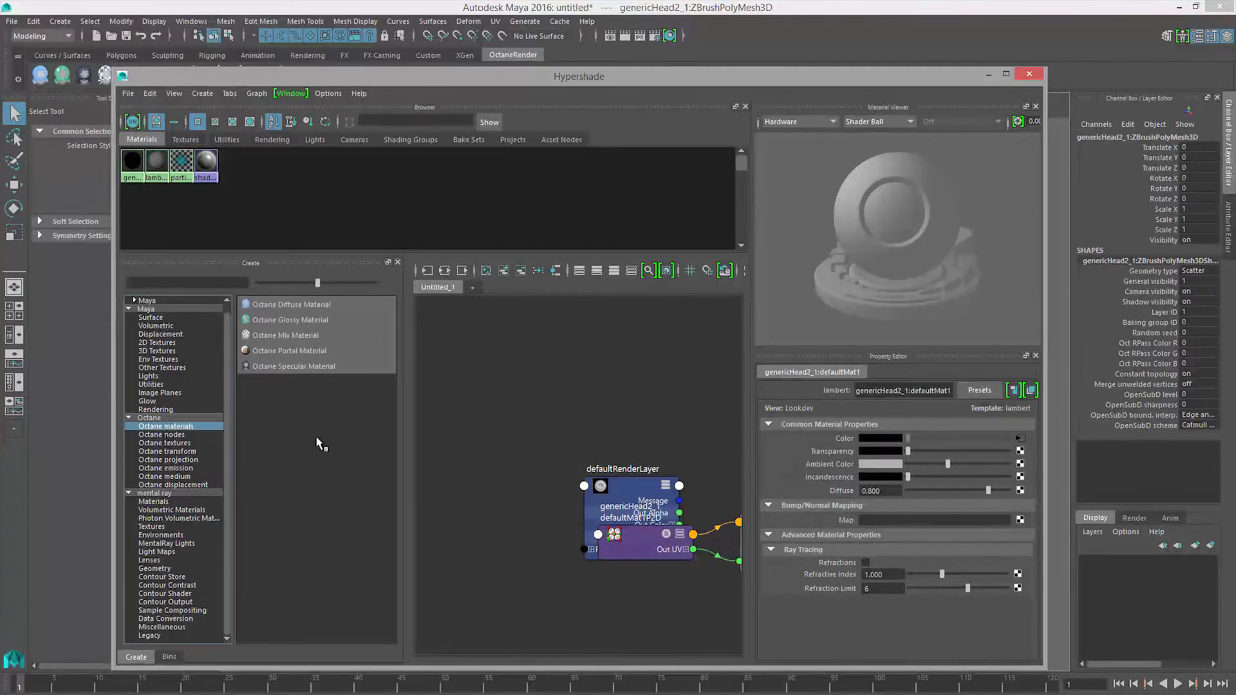
click(293, 321)
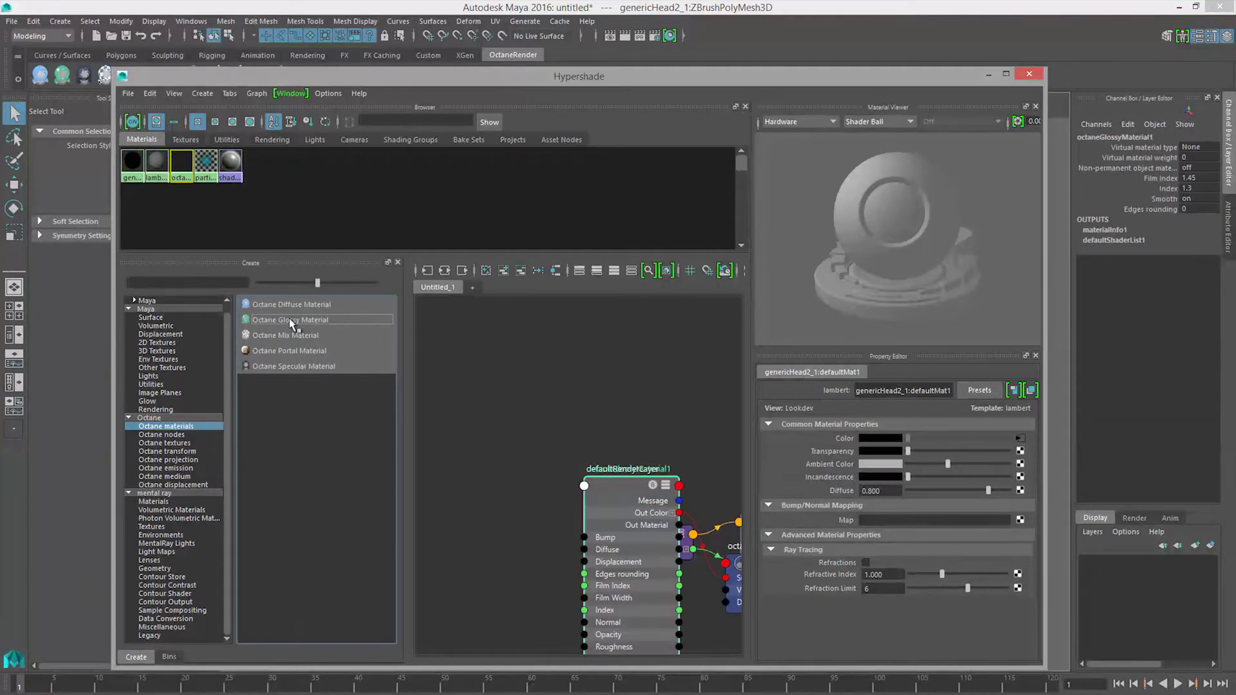
drag(616, 520, 470, 331)
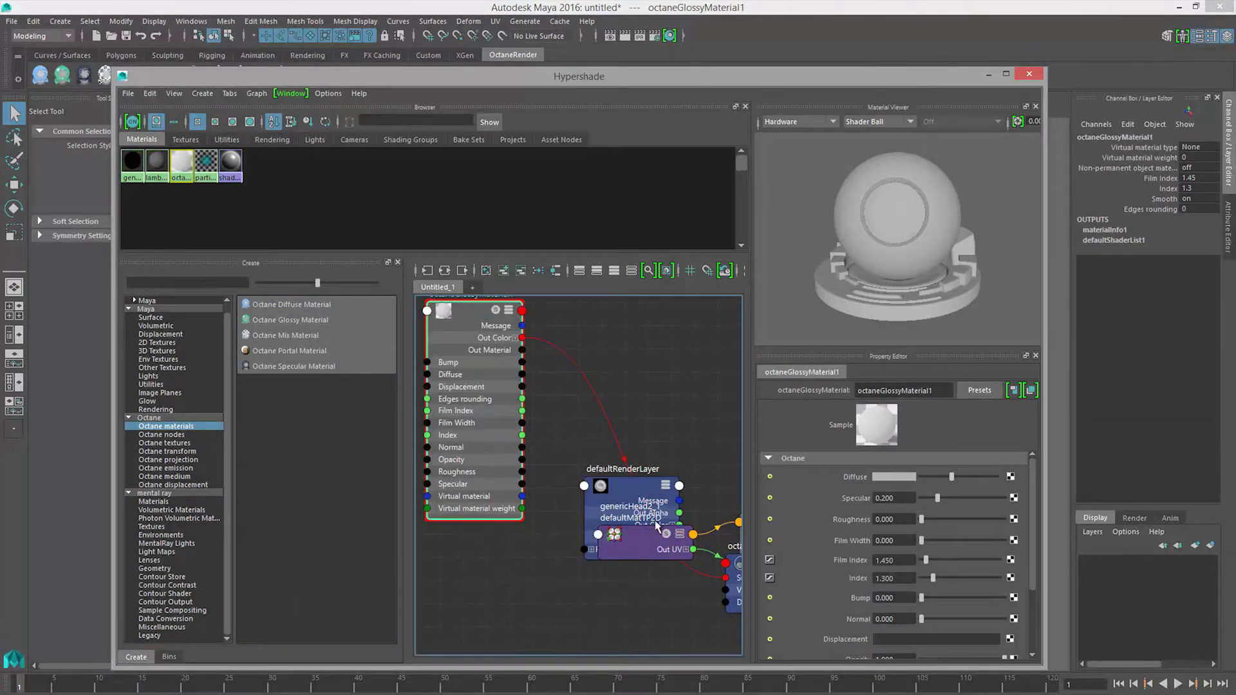
Step: Clear the Hypershade graph and graph only the glossy material's connections, with larger swatches in the material browser
scroll(674, 513, down, 5)
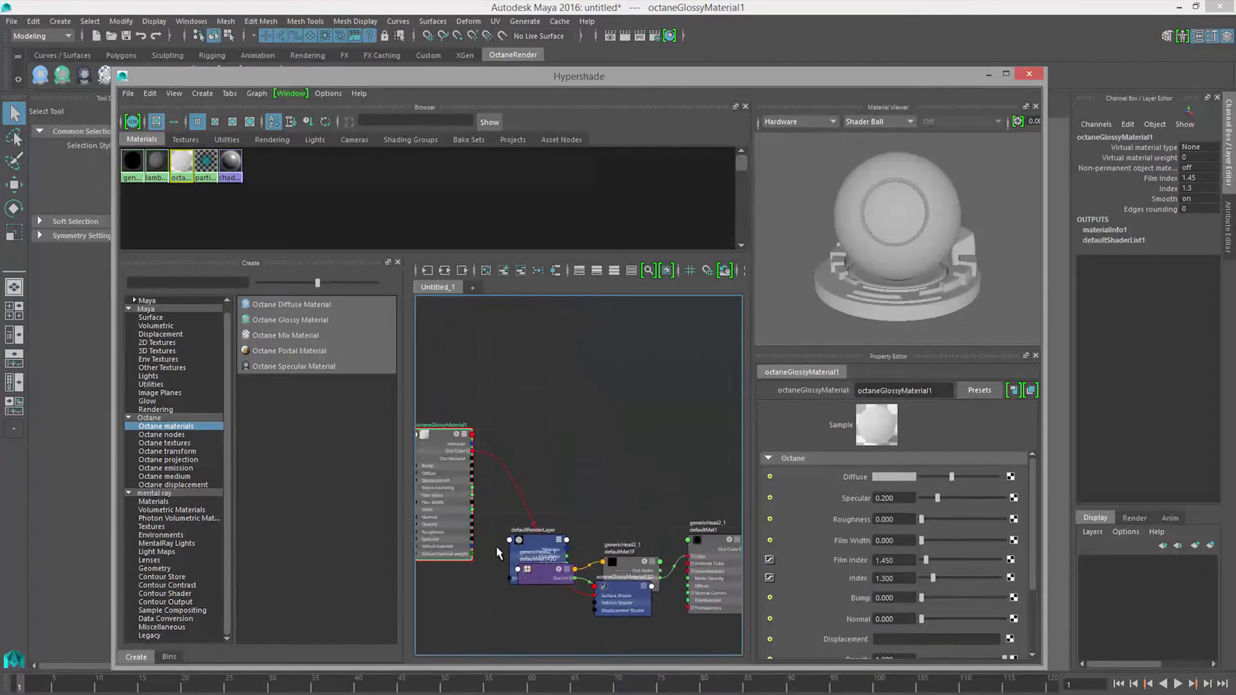
click(487, 271)
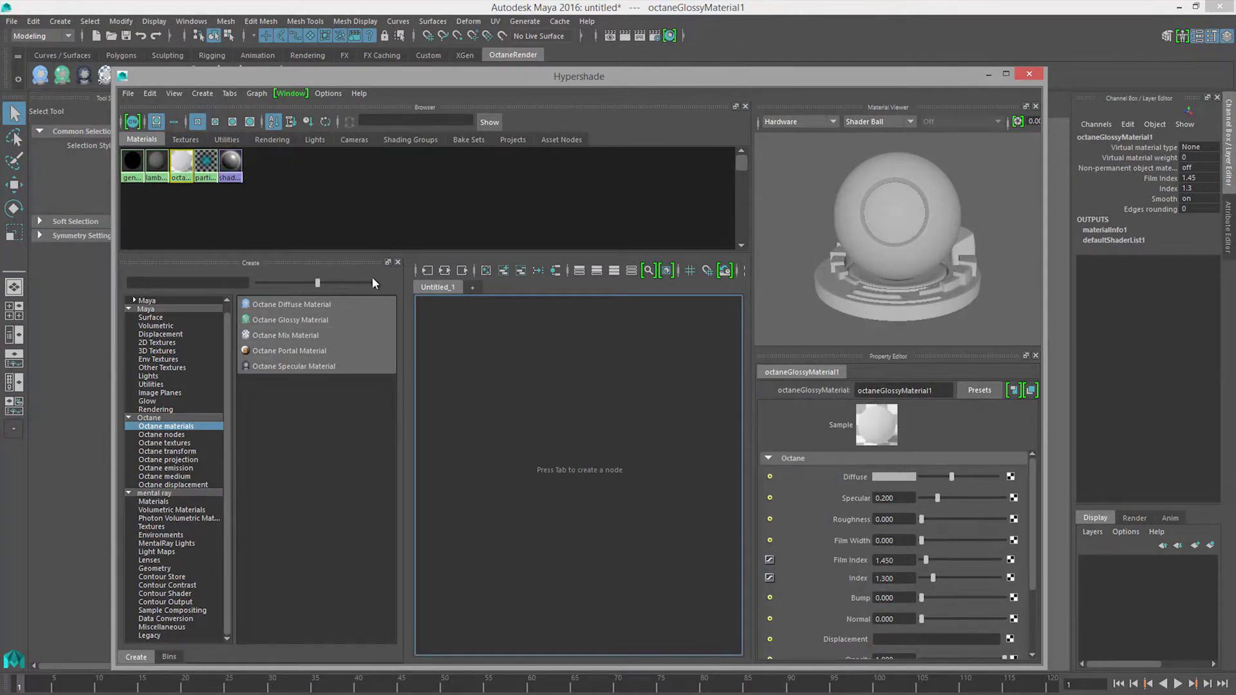
click(215, 122)
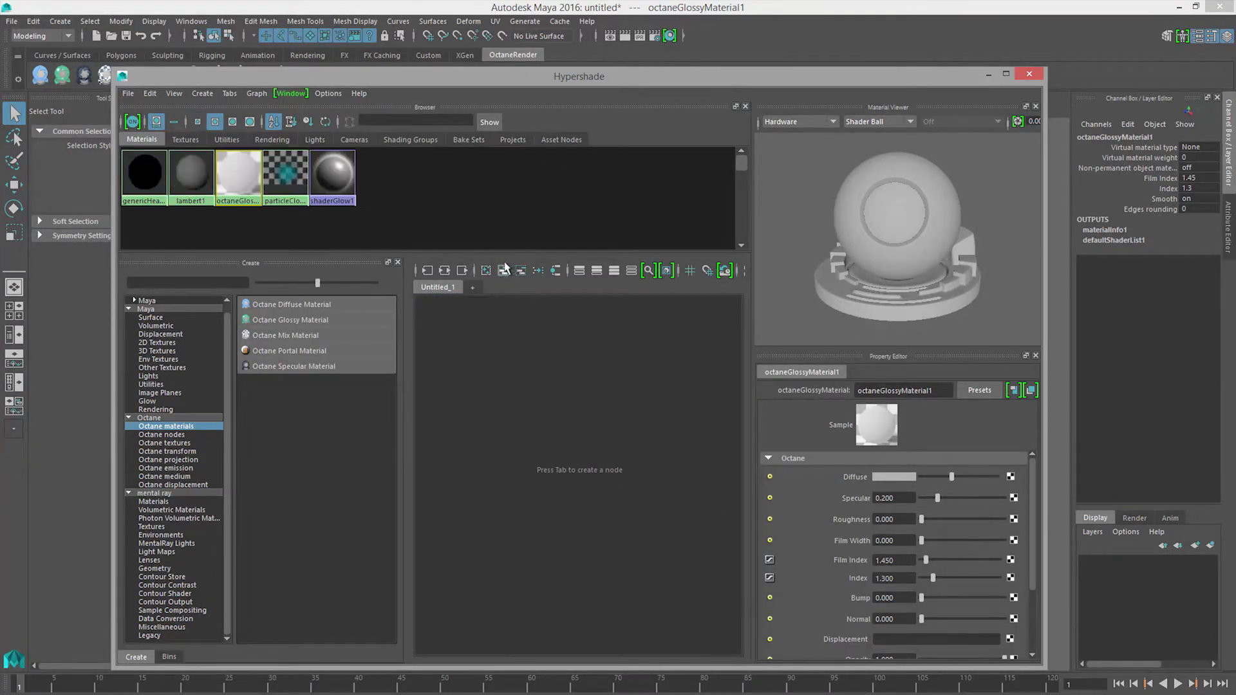
click(443, 273)
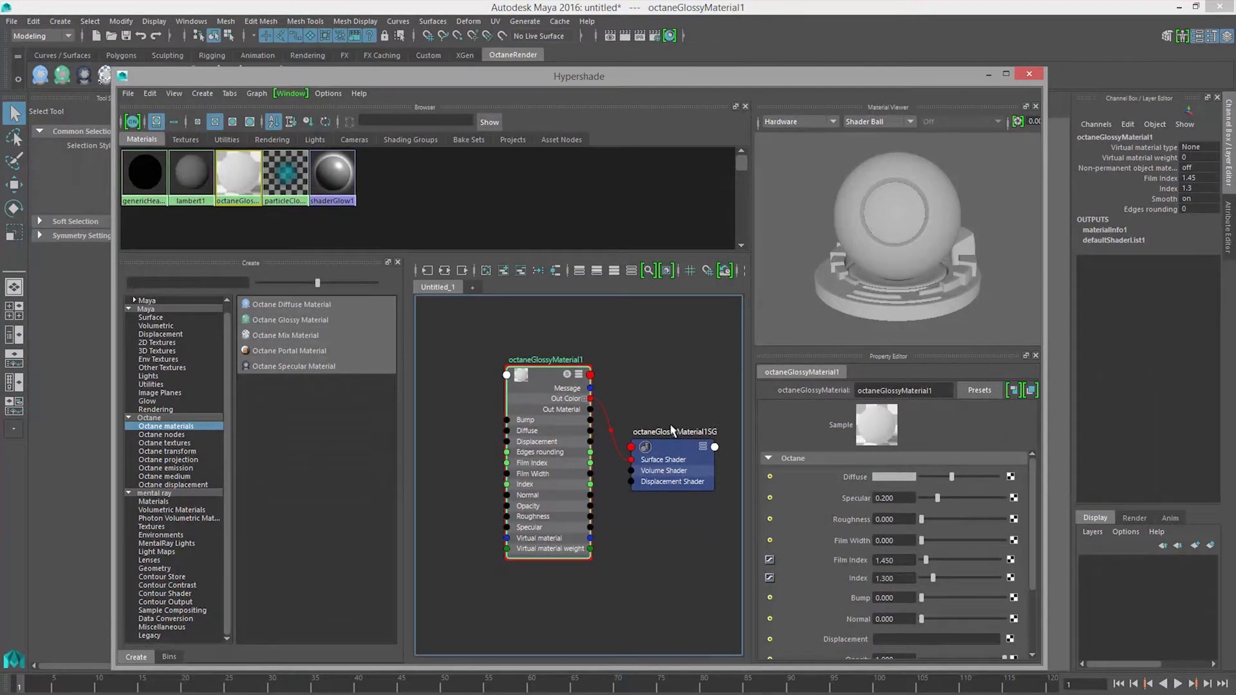
Step: Set the material preview renderer to Octane Viewer and assign the Octane glossy material to the head mesh
click(804, 124)
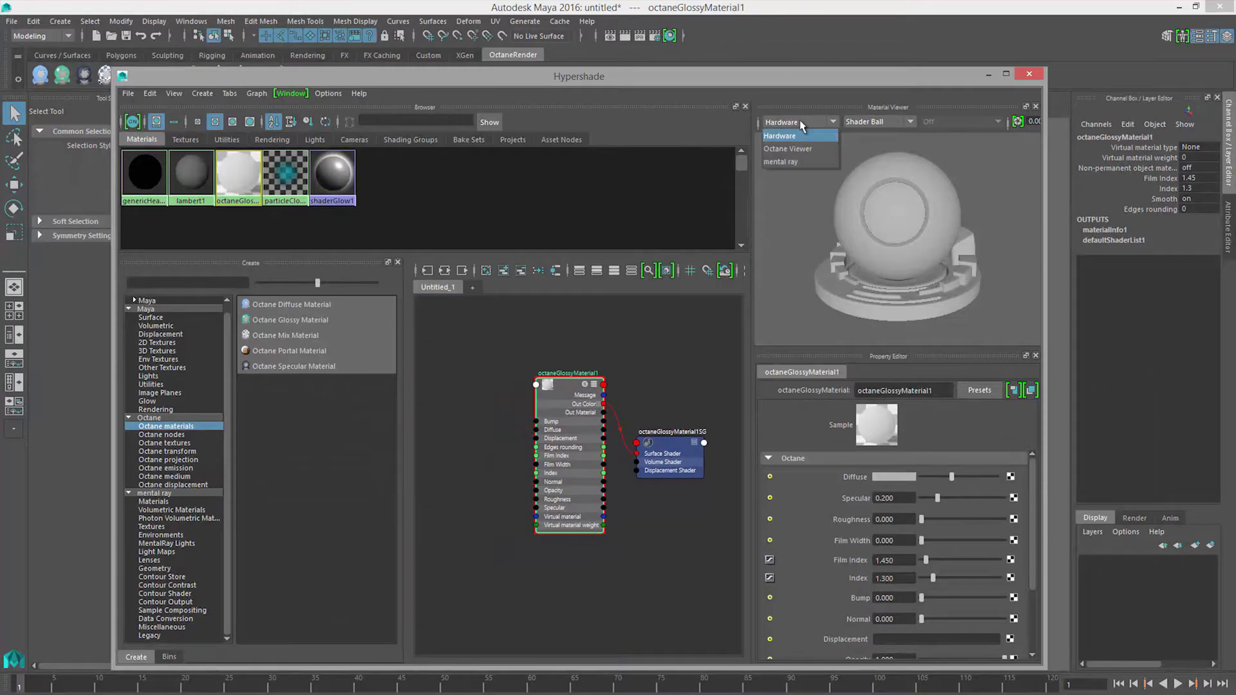
click(804, 154)
drag(708, 85, 283, 80)
click(692, 249)
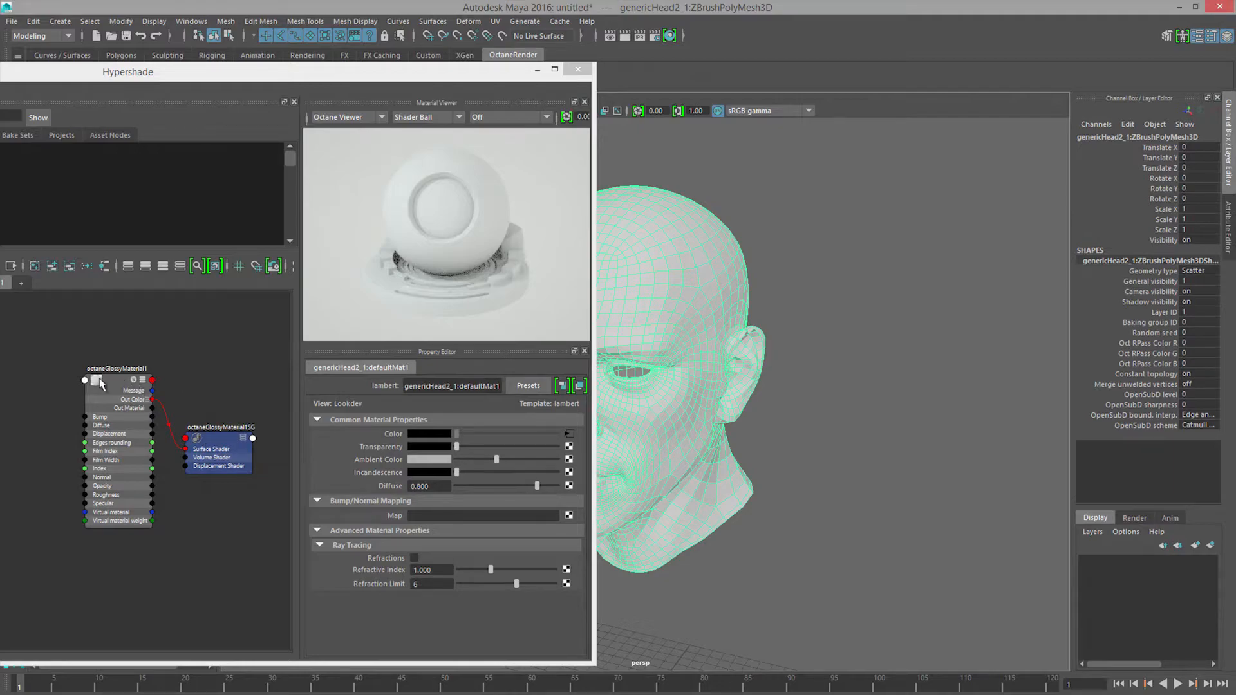
scroll(118, 389, up, 3)
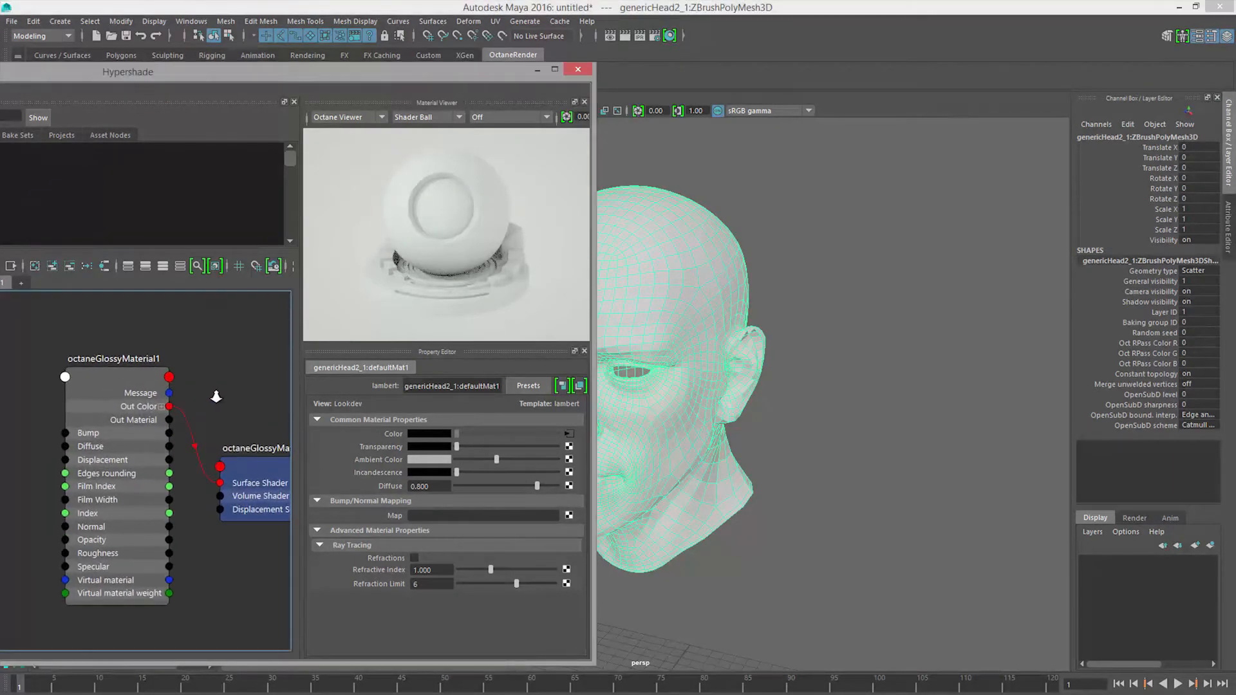
right_drag(119, 377, 124, 341)
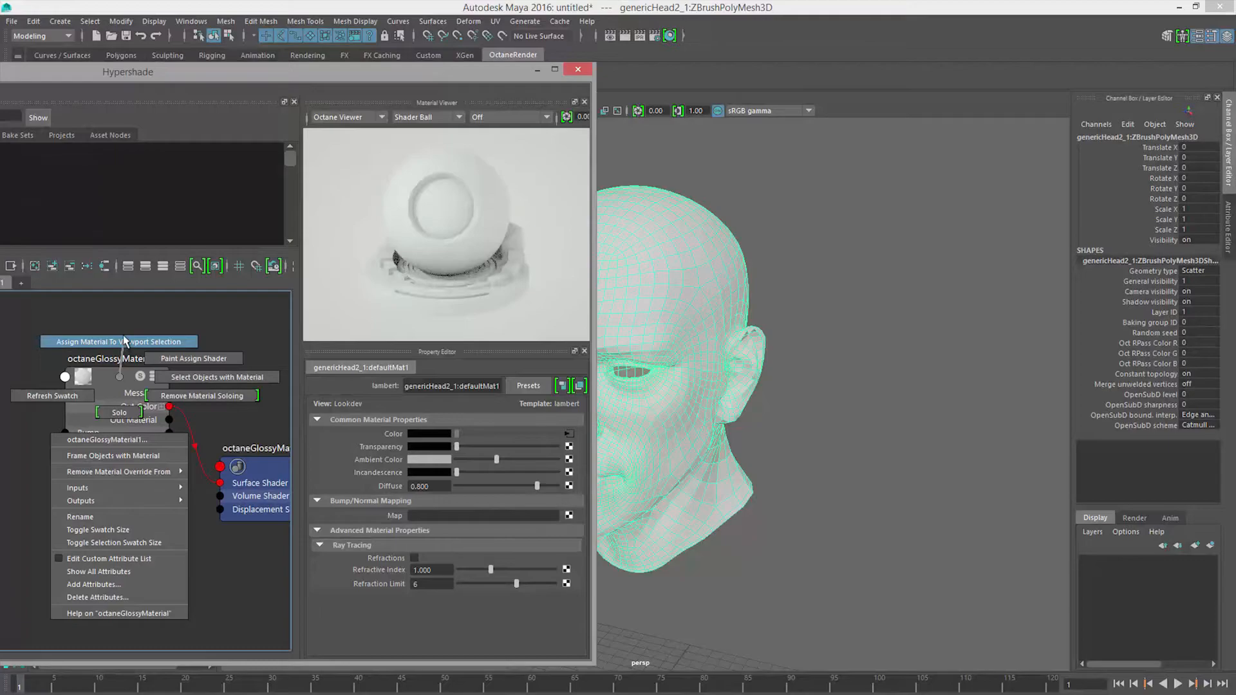
right_drag(124, 341, 124, 341)
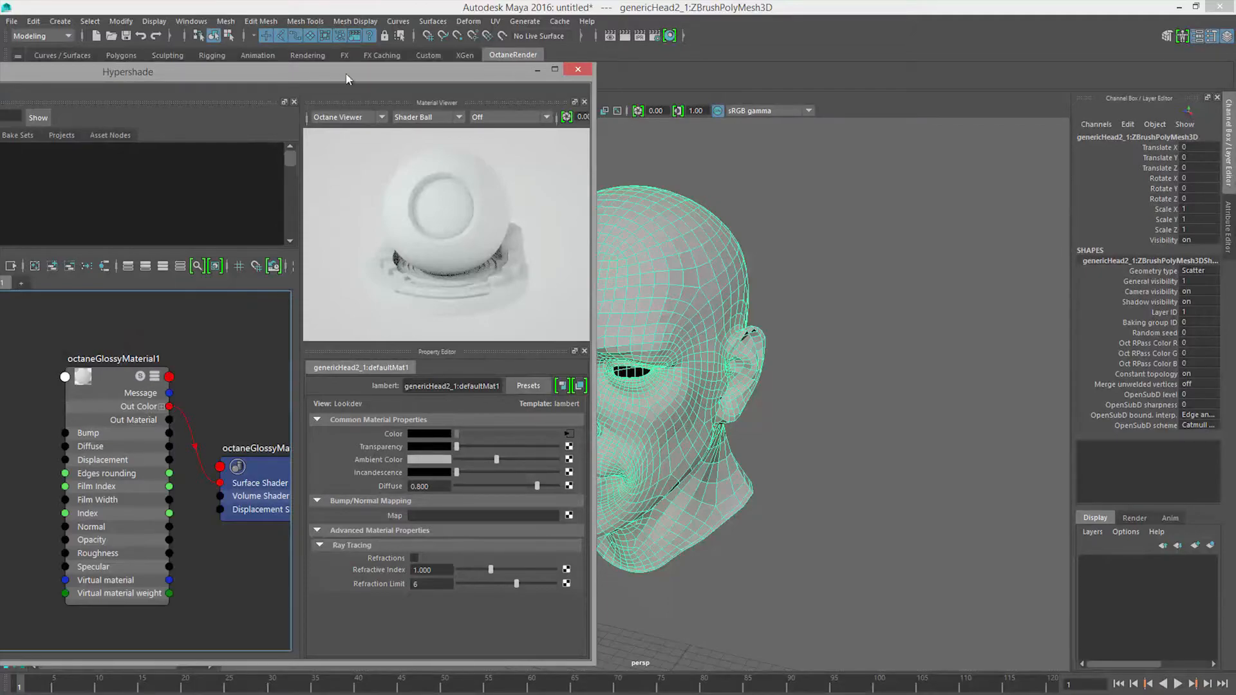
drag(348, 68, 194, 99)
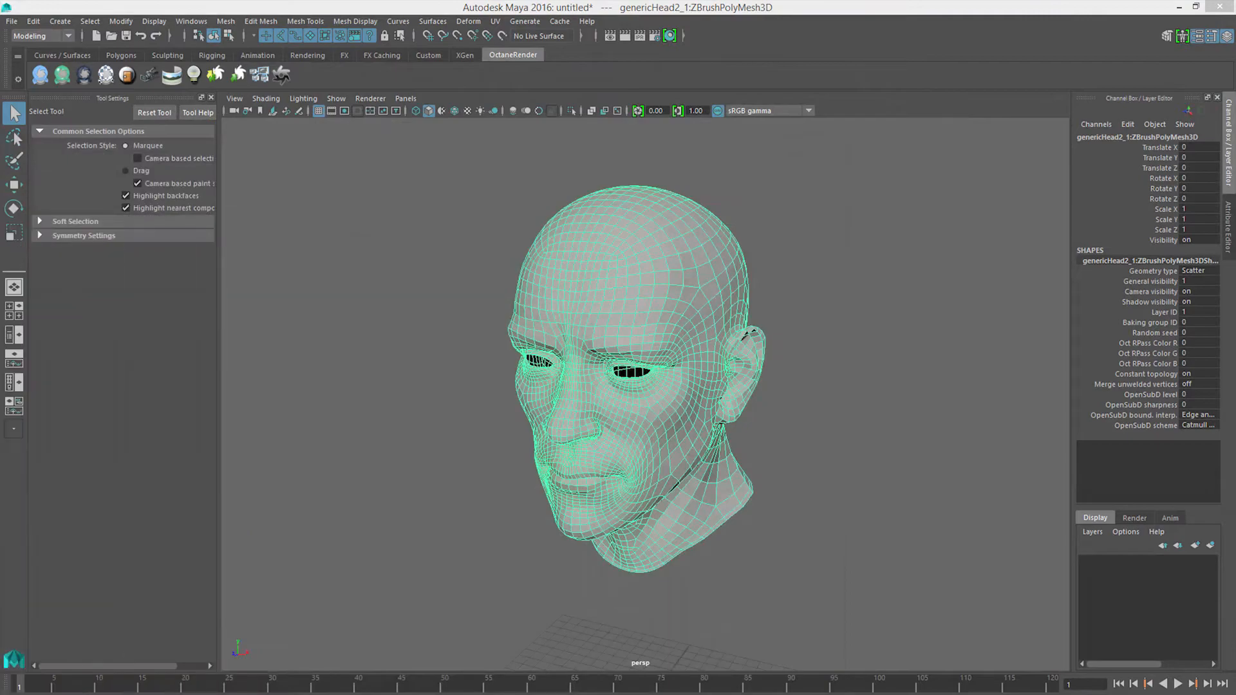
Step: Rename the imported head mesh to head_GEO
mouse_move(711, 451)
alt+mouse_down()
mouse_move(740, 441)
mouse_move(714, 458)
alt+mouse_up()
alt+right_drag(714, 458, 740, 492)
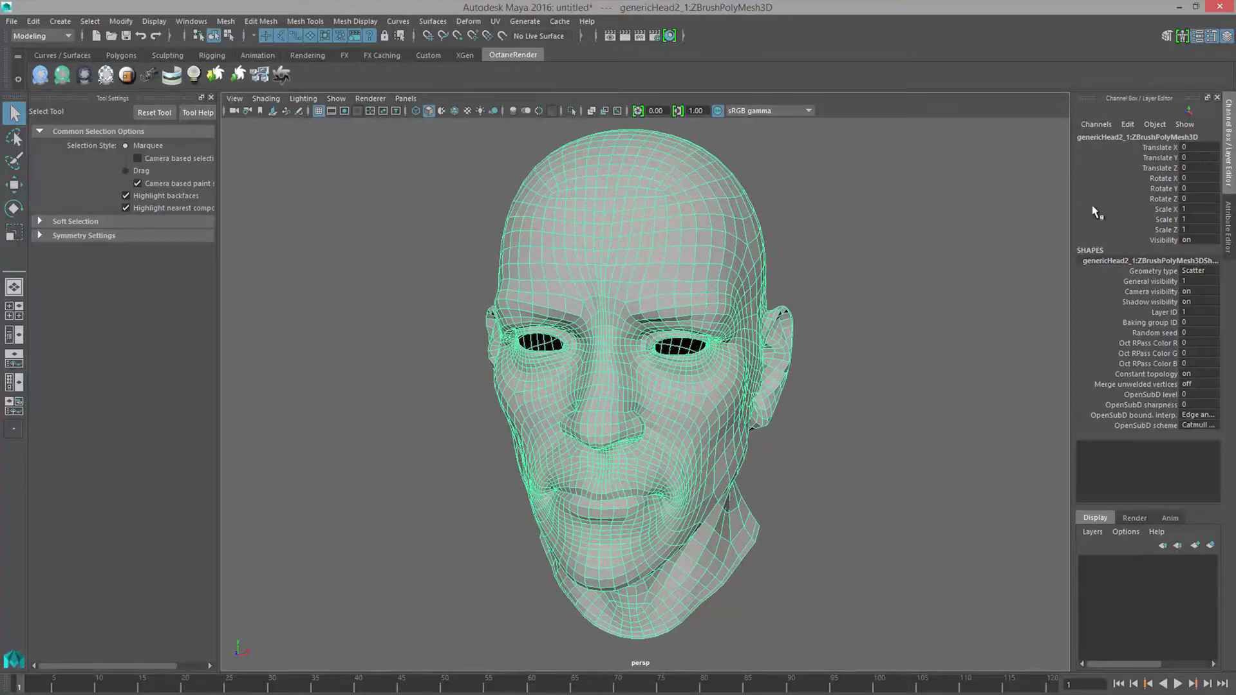
click(1111, 137)
text(h)
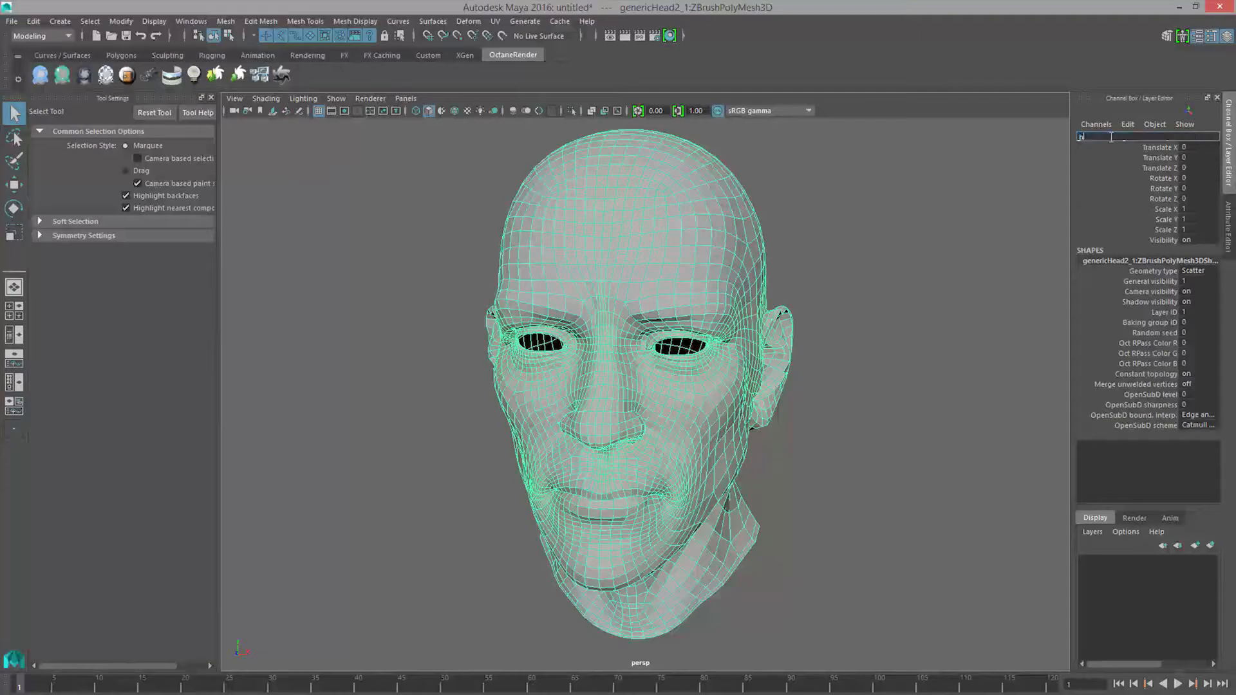
text(ead_GEO)
key(Return)
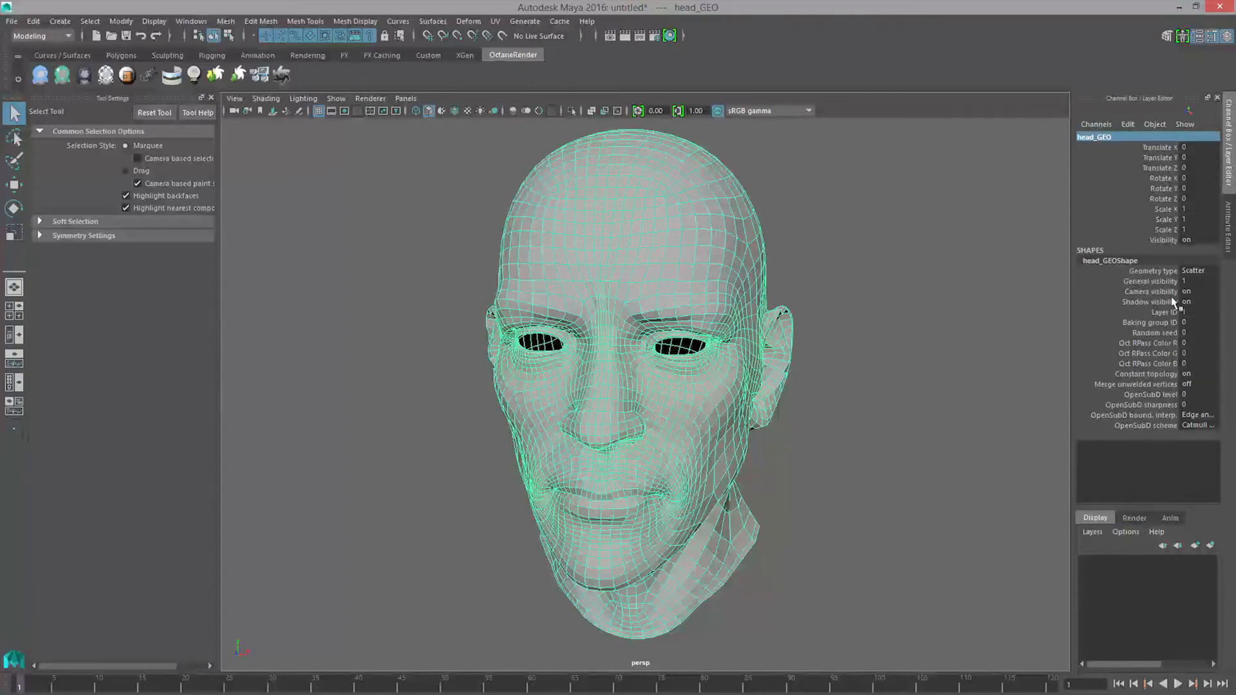
Step: Set head_GEO's geometry type to the Movable option and its OpenSubD level to 1, then deselect the mesh
click(1196, 271)
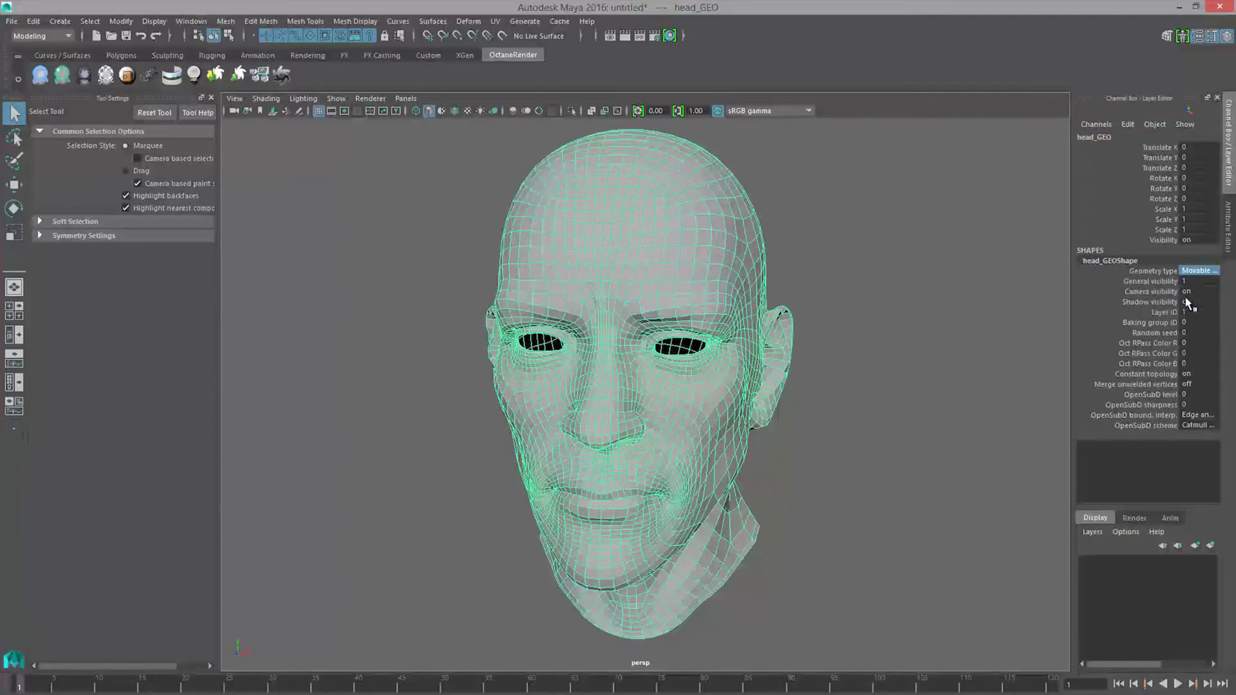
click(1190, 392)
alt+drag(848, 356, 812, 346)
click(813, 345)
Step: Select head_GEO and soften all of its edges
alt+middle_drag(815, 346, 828, 388)
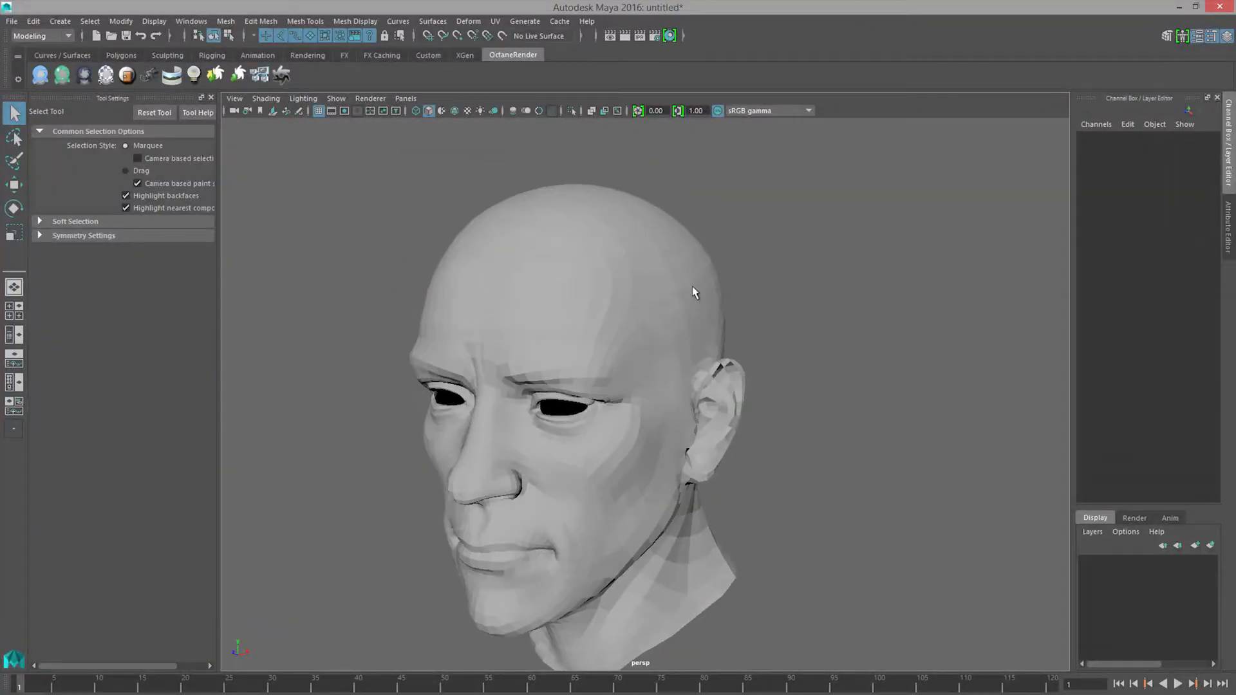
click(691, 297)
alt+drag(786, 345, 562, 222)
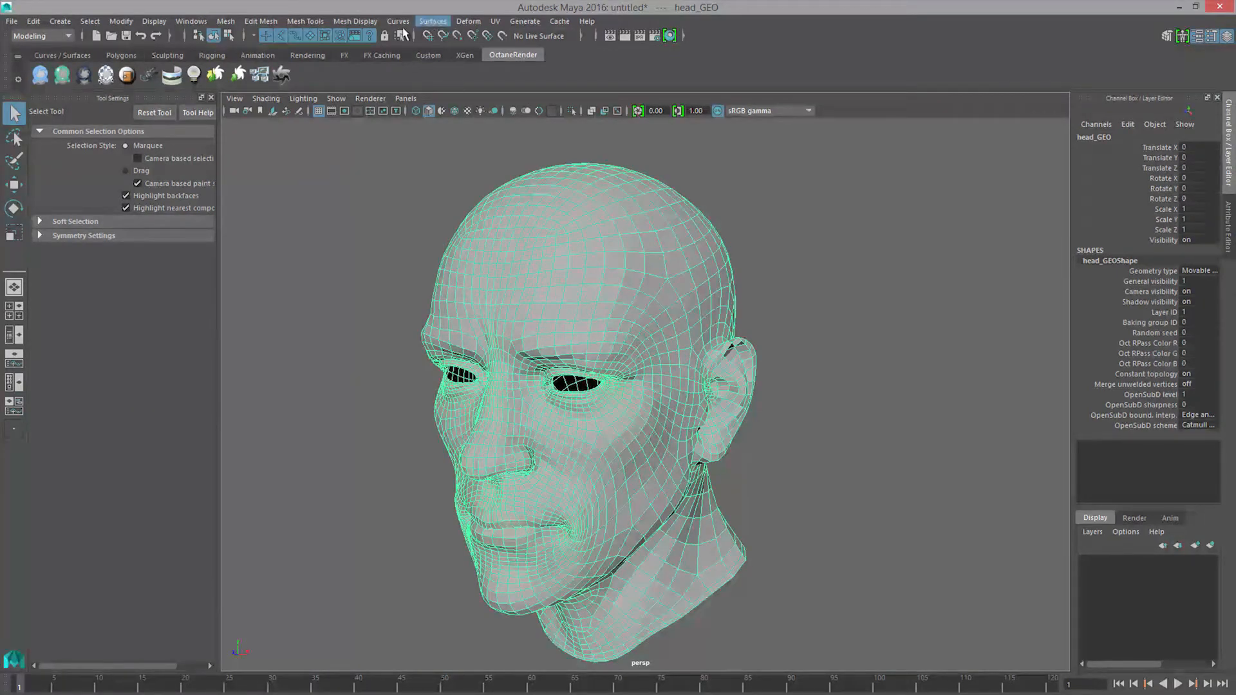
click(354, 21)
click(380, 152)
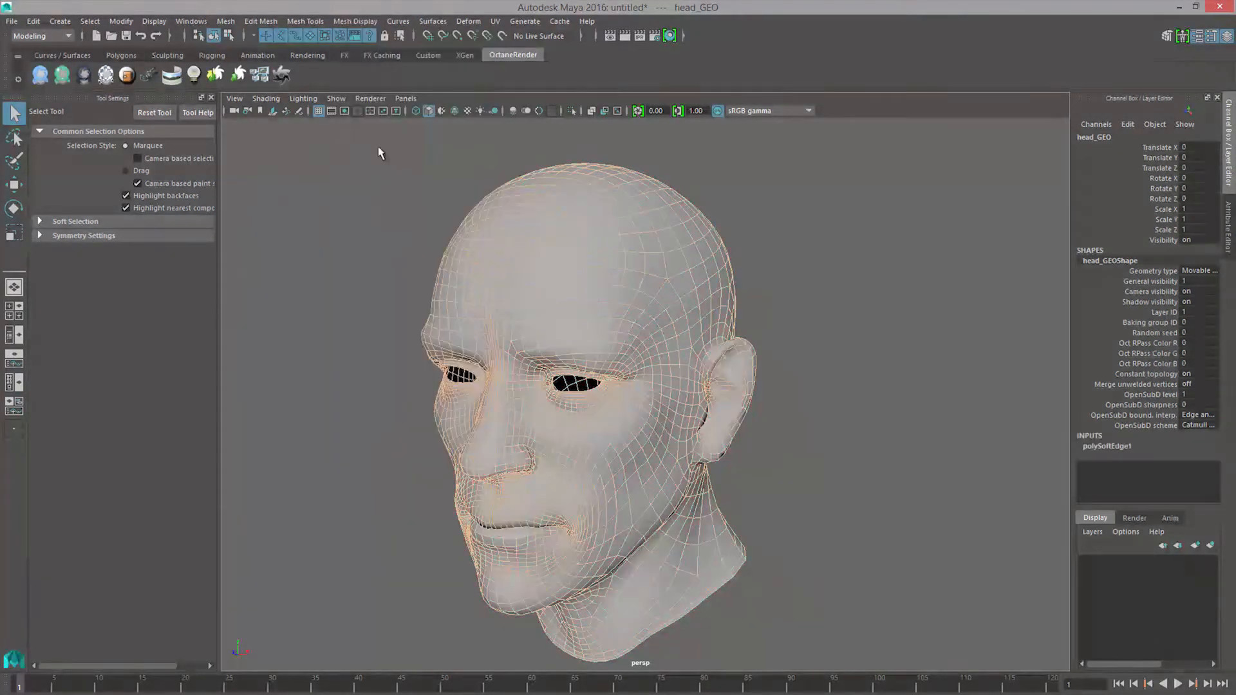
Step: Darken the Octane glossy material's diffuse colour to mid-grey and set its specular to about 0.488 and roughness to about 0.315
click(802, 246)
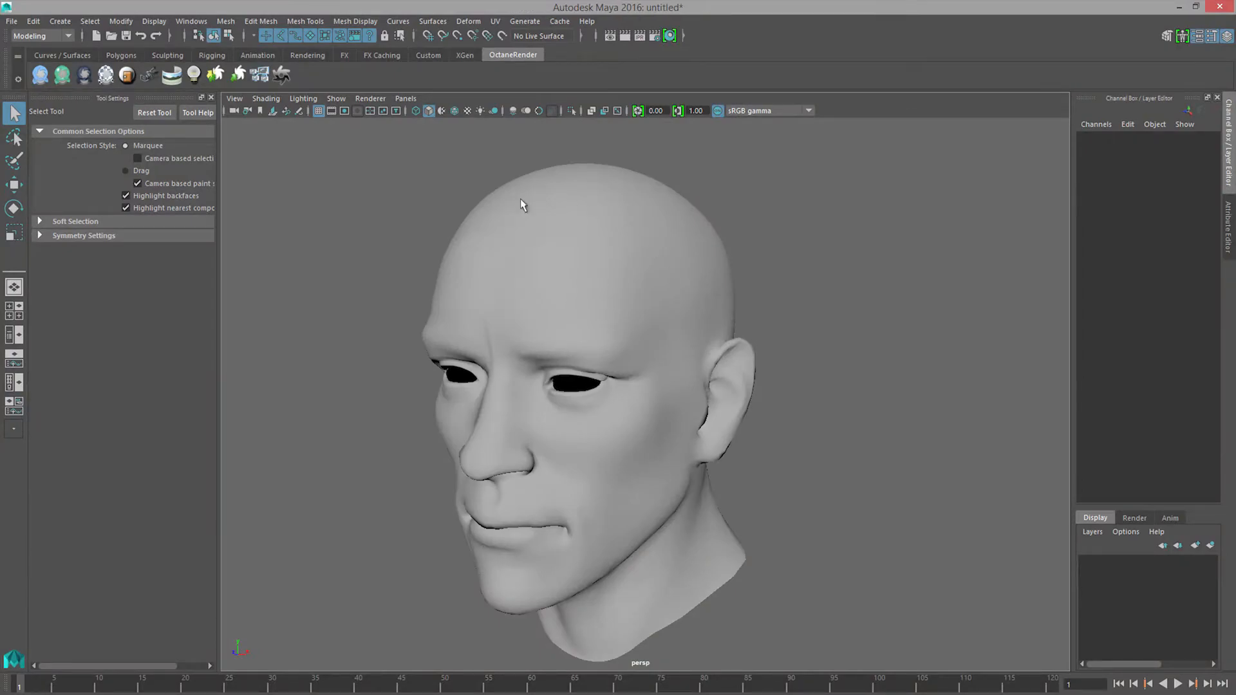
click(512, 282)
drag(0, 360, 839, 106)
scroll(563, 416, down, 3)
alt+middle_drag(494, 402, 485, 377)
scroll(546, 379, up, 1)
click(566, 379)
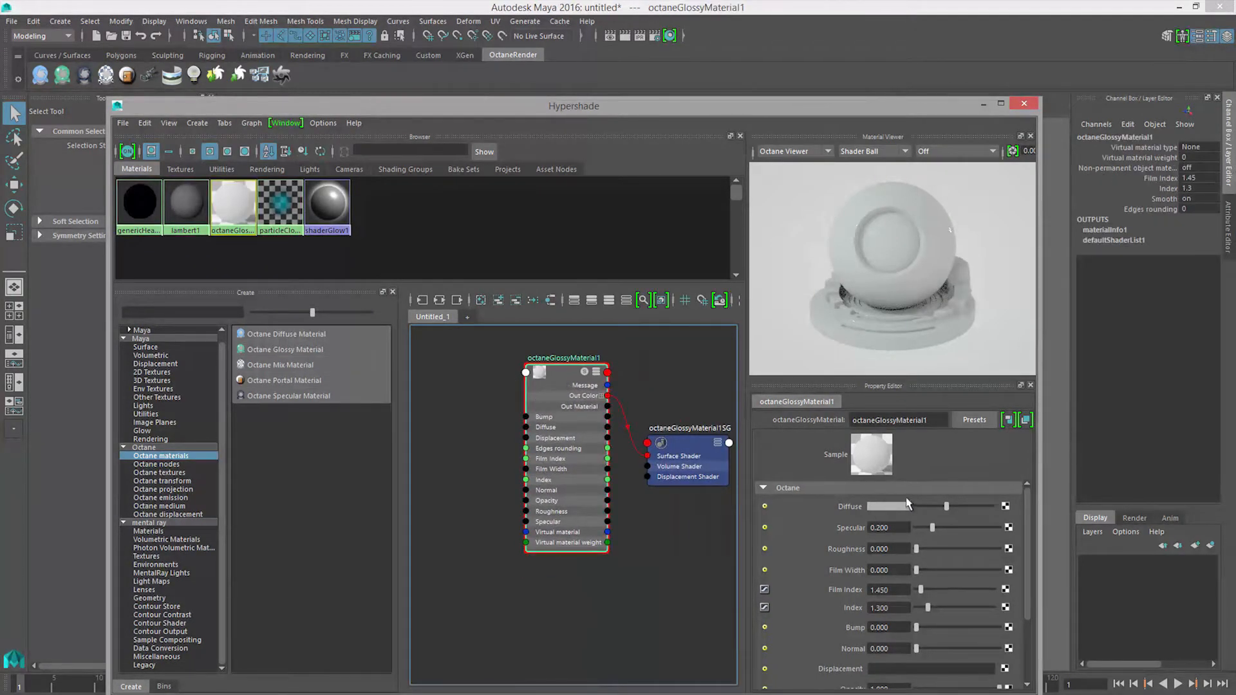
drag(946, 507, 943, 548)
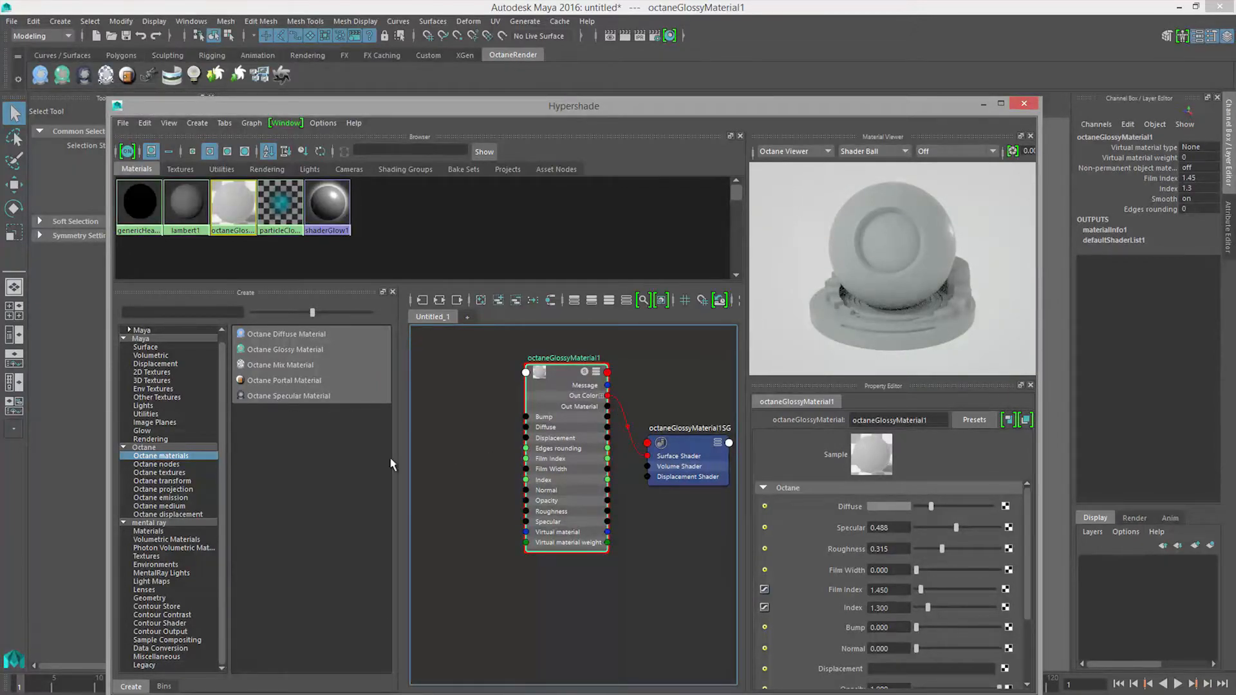
Step: Add an Octane Displacement Node to the glossy material's displacement input
alt+middle_drag(512, 496, 520, 498)
scroll(963, 508, down, 3)
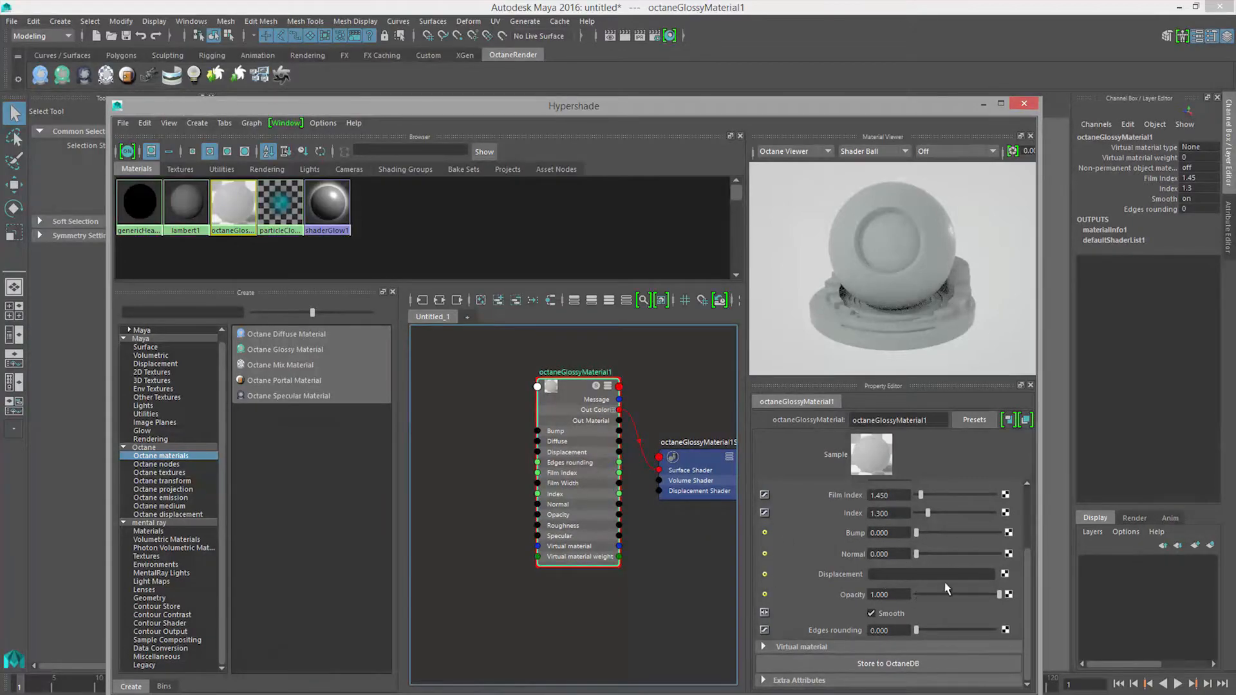
click(1005, 574)
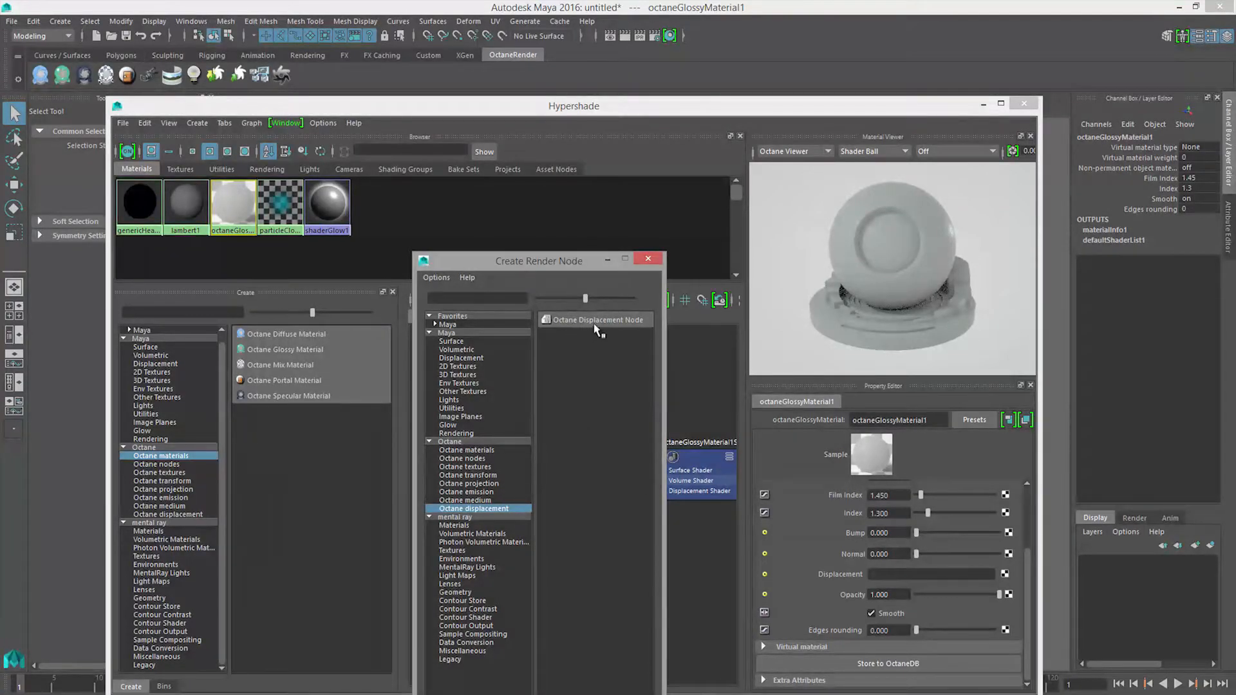
click(628, 326)
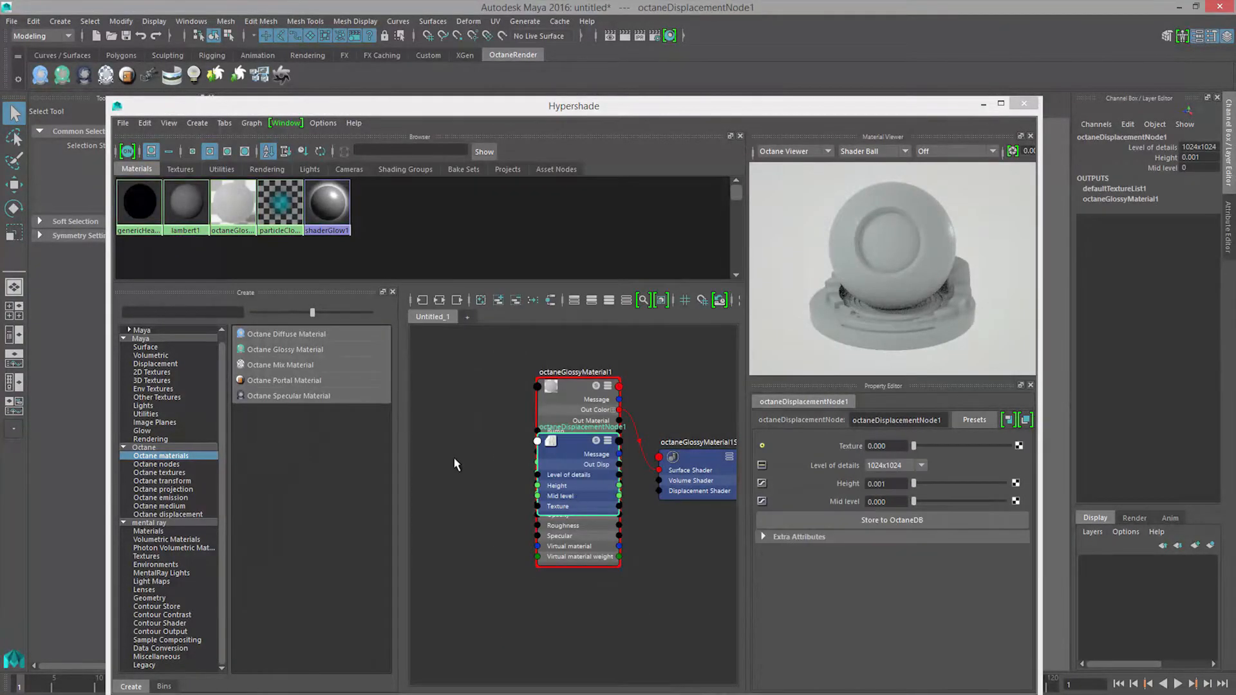
Step: Arrange the shader graph so the displacement node sits to the left of the glossy material and its shading group
alt+middle_drag(458, 460, 452, 504)
drag(575, 511, 439, 482)
alt+middle_drag(568, 540, 624, 524)
alt+right_drag(605, 509, 543, 496)
alt+middle_drag(570, 488, 497, 413)
alt+right_drag(560, 446, 591, 439)
alt+middle_drag(578, 431, 615, 444)
click(547, 411)
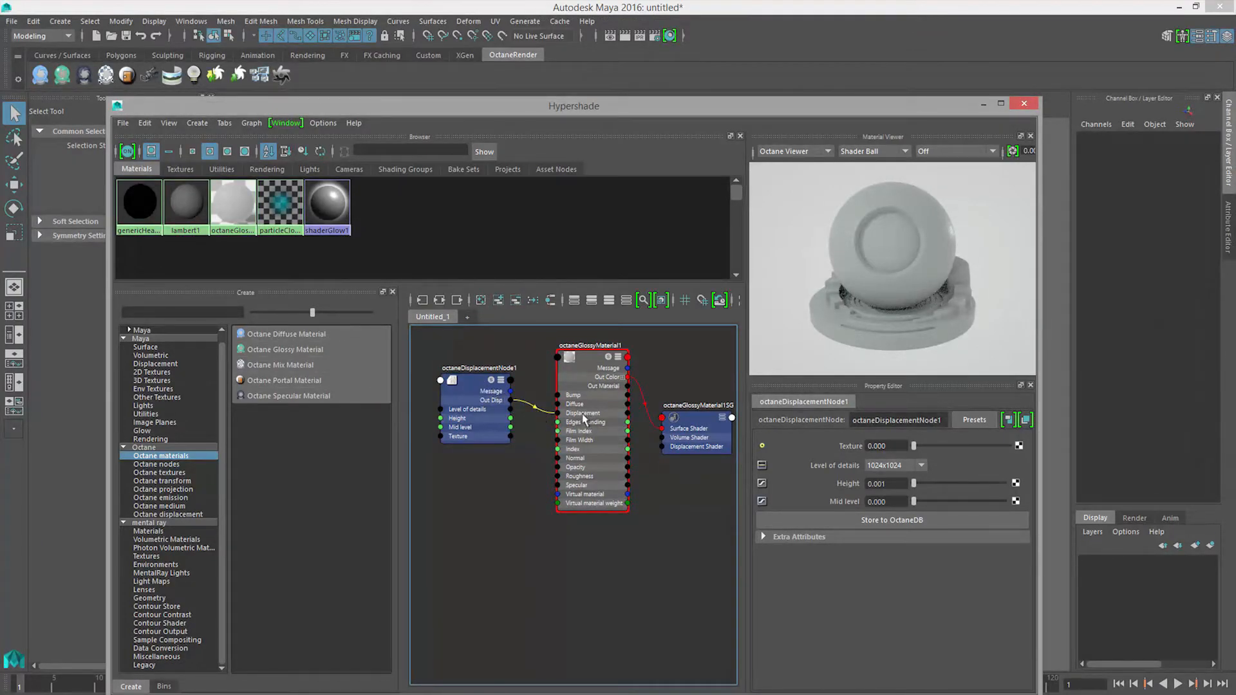
alt+middle_drag(515, 436, 530, 462)
Step: Set the displacement node's level of details to 4096x4096
click(494, 420)
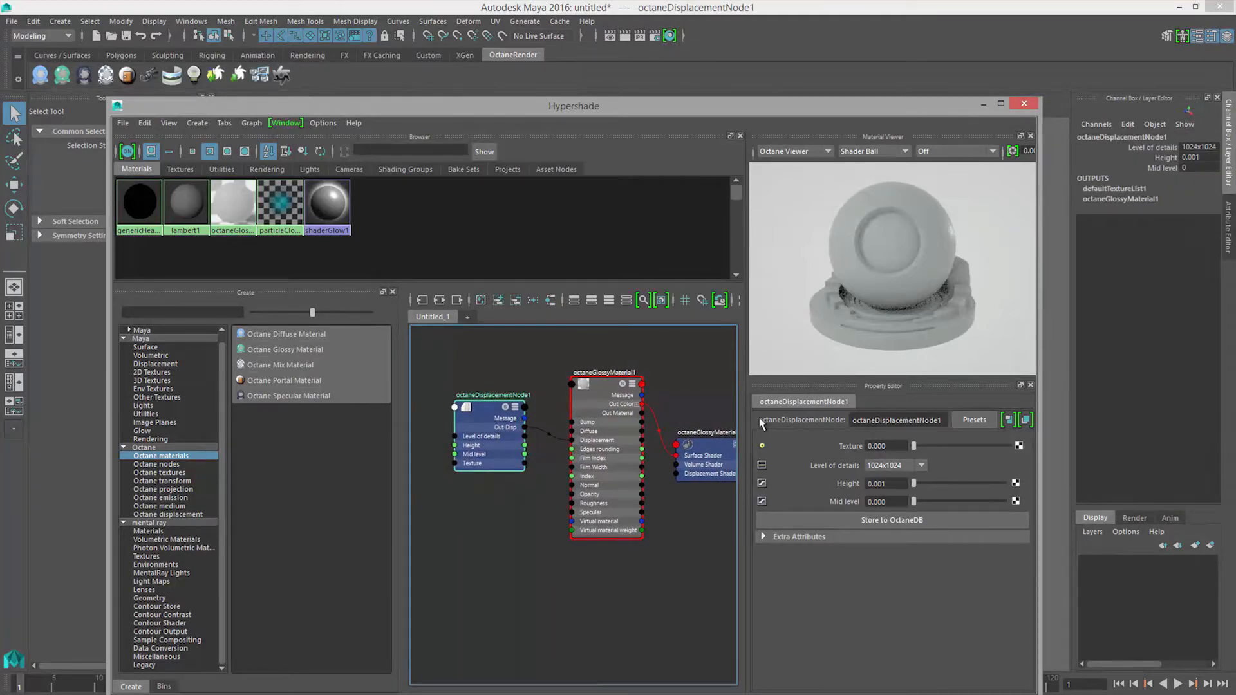
click(901, 468)
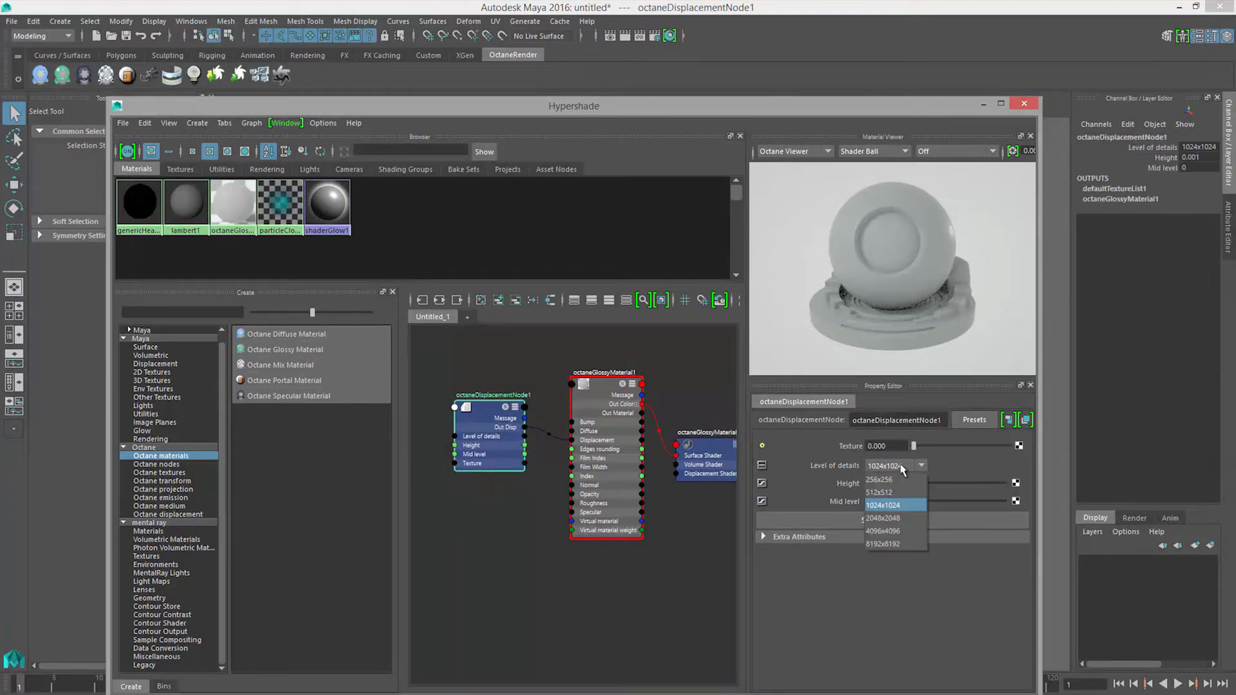
click(901, 533)
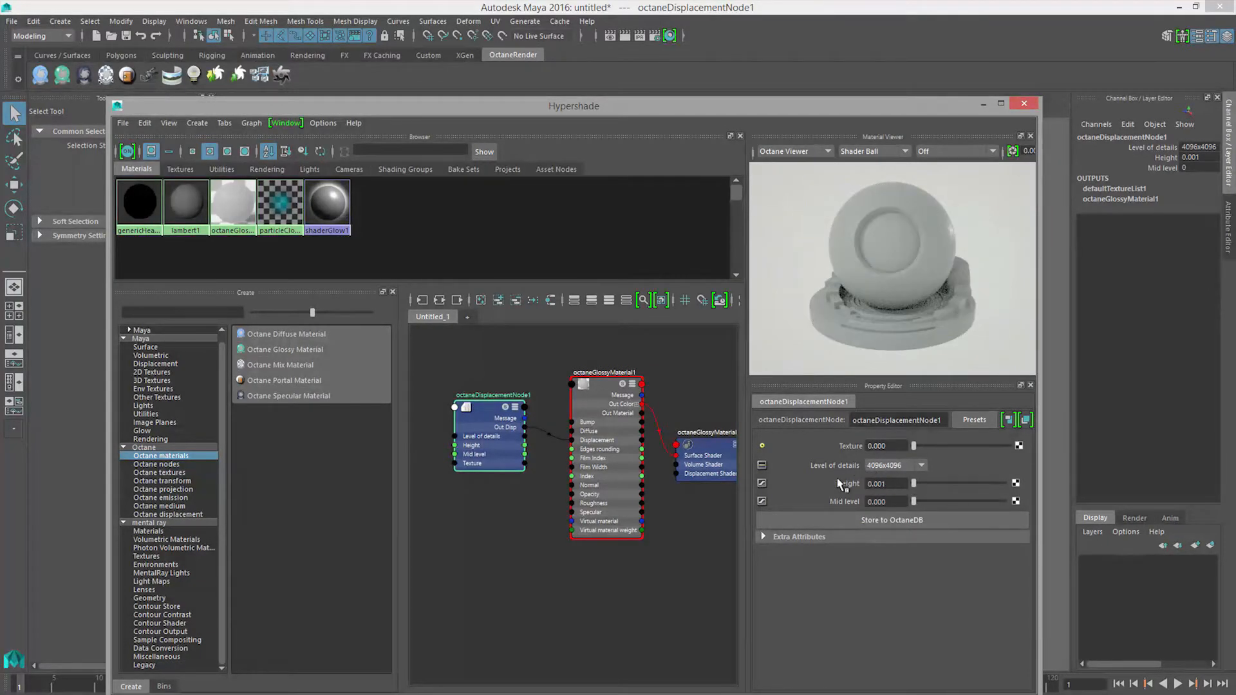
Step: Map the displacement node's texture with an Octane Image Texture and load genericHead2_1-DM40961001.exr from the sourceimages folder
click(1018, 445)
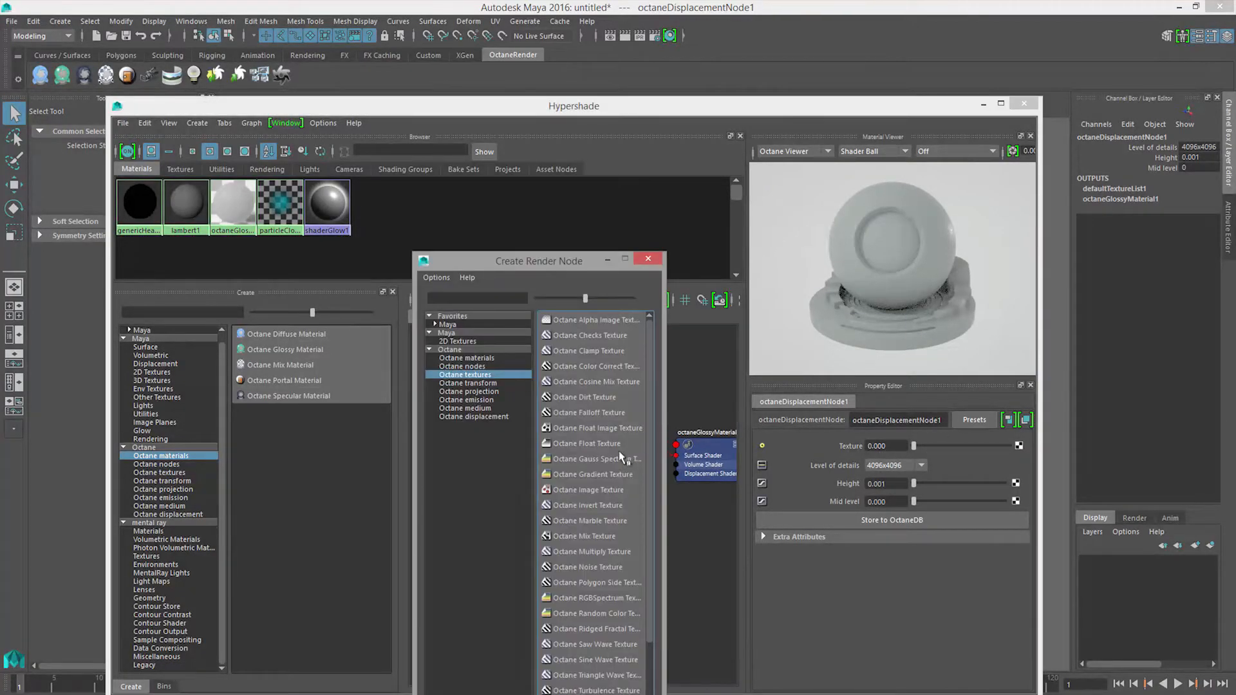
click(600, 492)
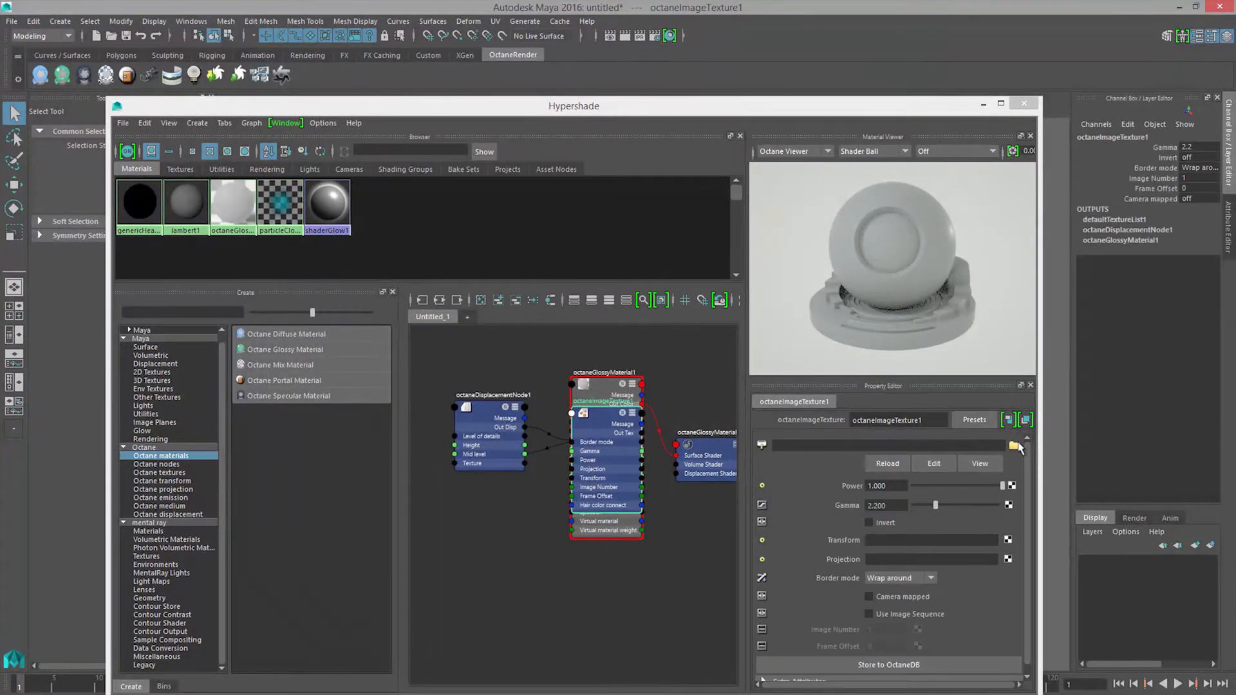
click(1014, 445)
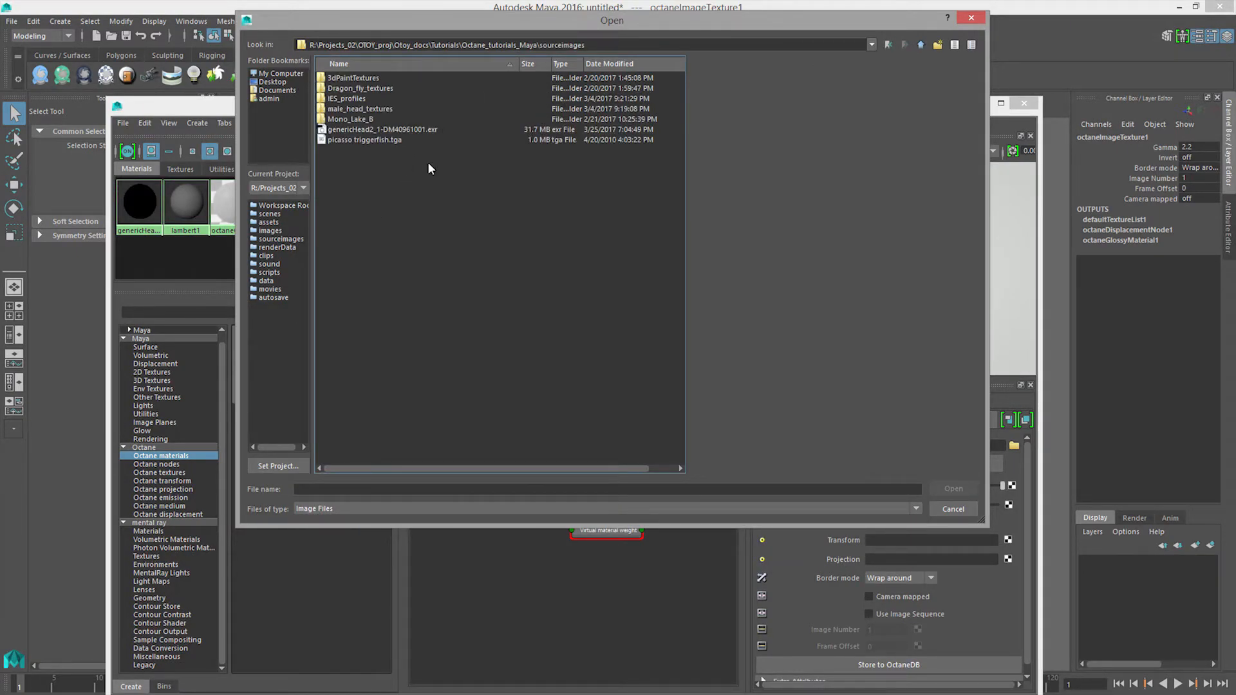
click(391, 130)
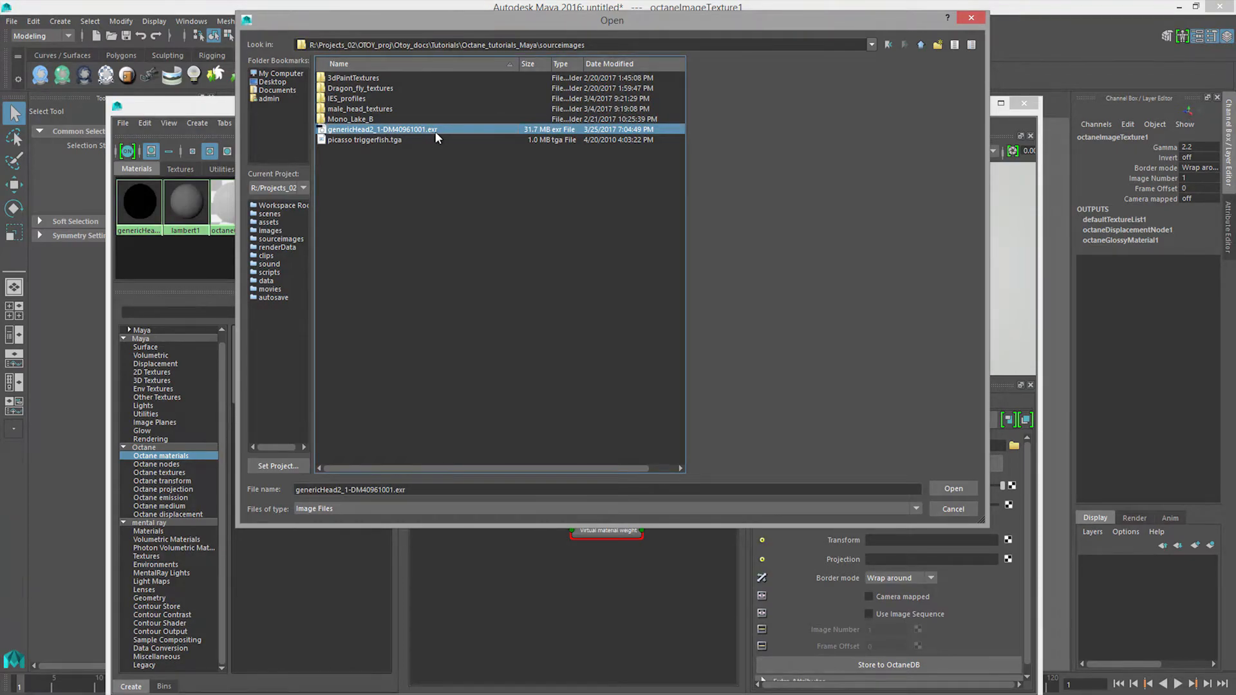
click(963, 489)
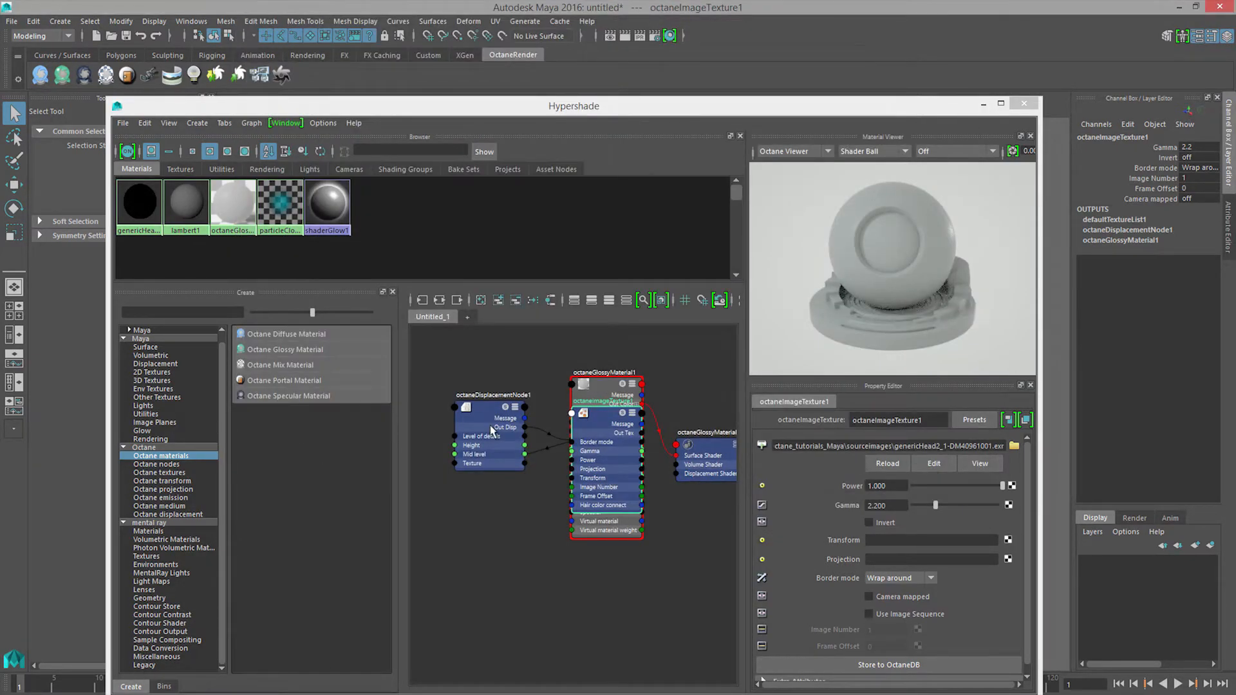
Step: Place the image texture node to the left of the displacement node in the shader graph
drag(458, 424, 503, 432)
drag(593, 424, 395, 449)
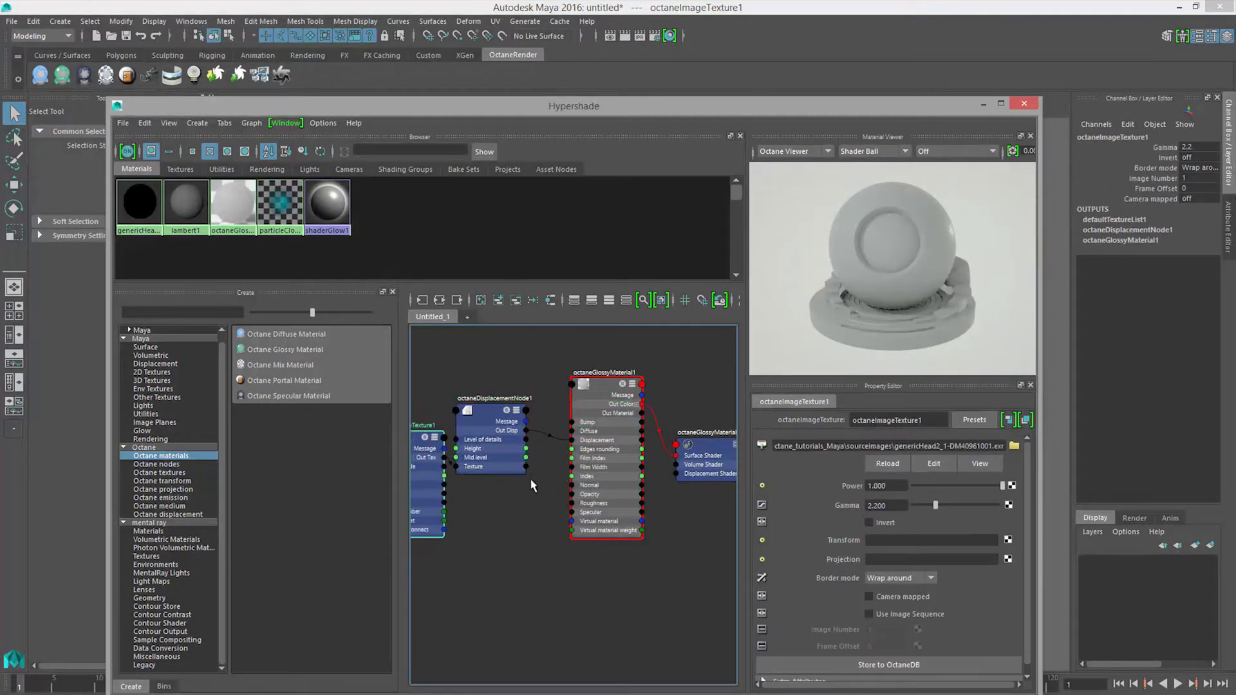
alt+middle_drag(531, 479, 598, 488)
drag(482, 460, 465, 411)
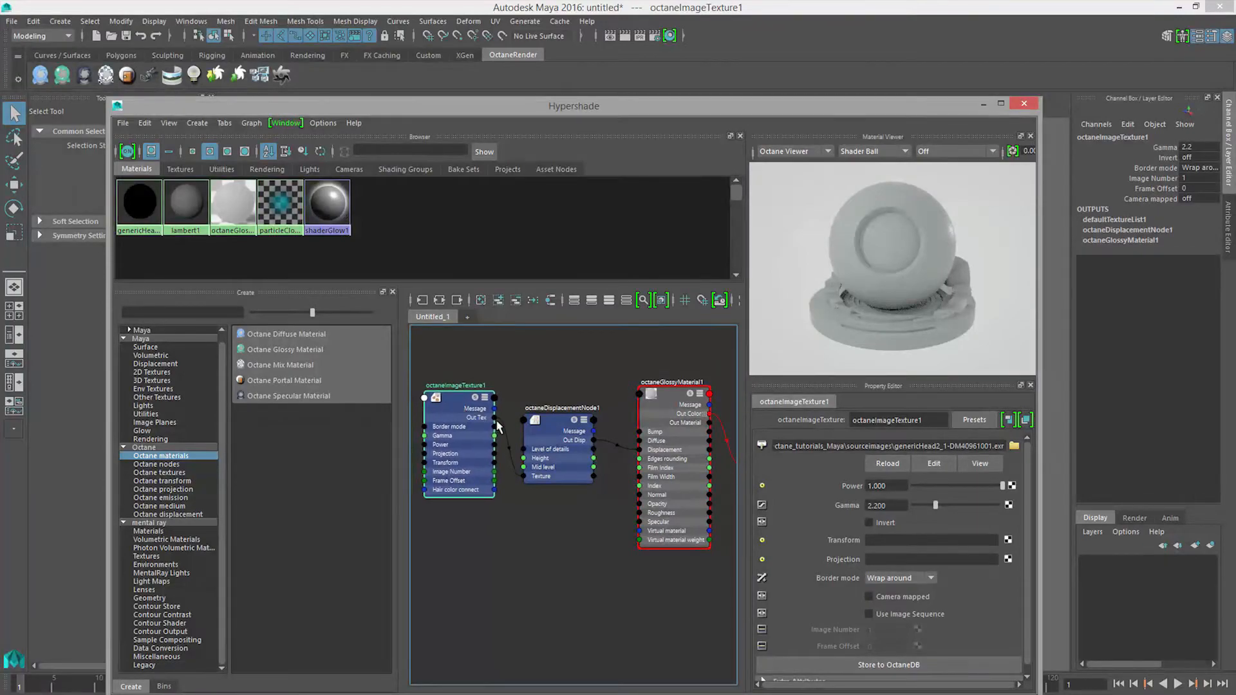
click(507, 420)
alt+middle_drag(562, 450, 531, 426)
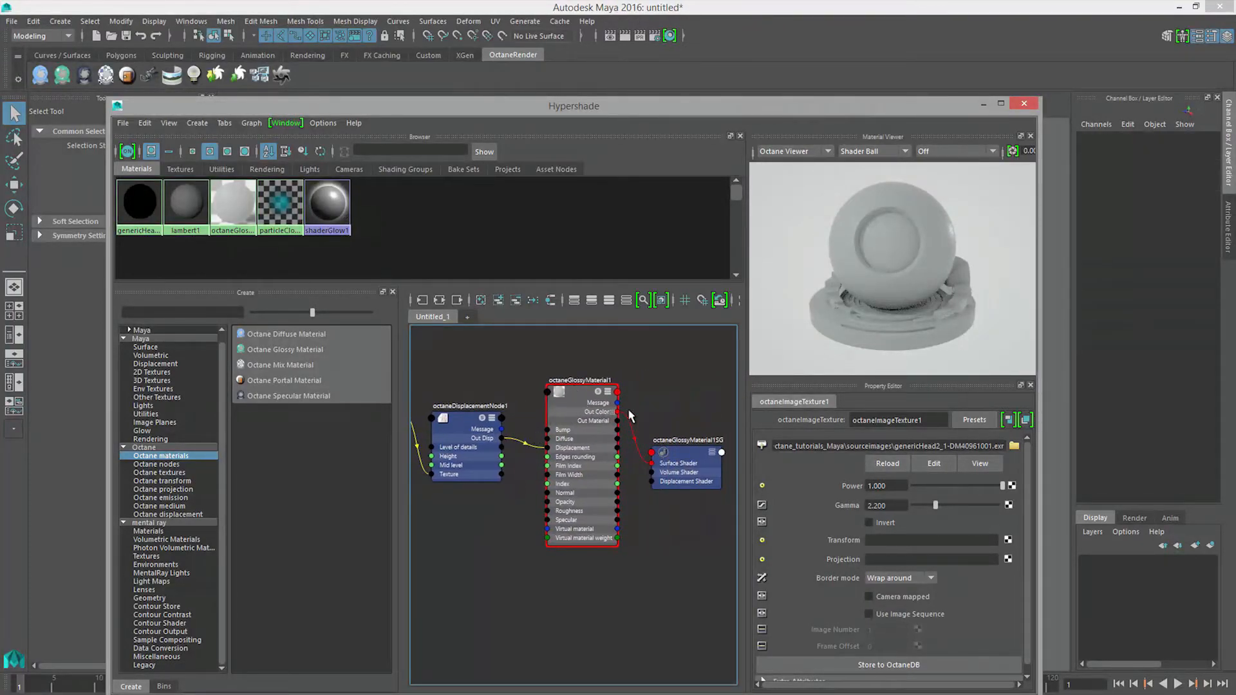
alt+middle_drag(514, 477, 630, 486)
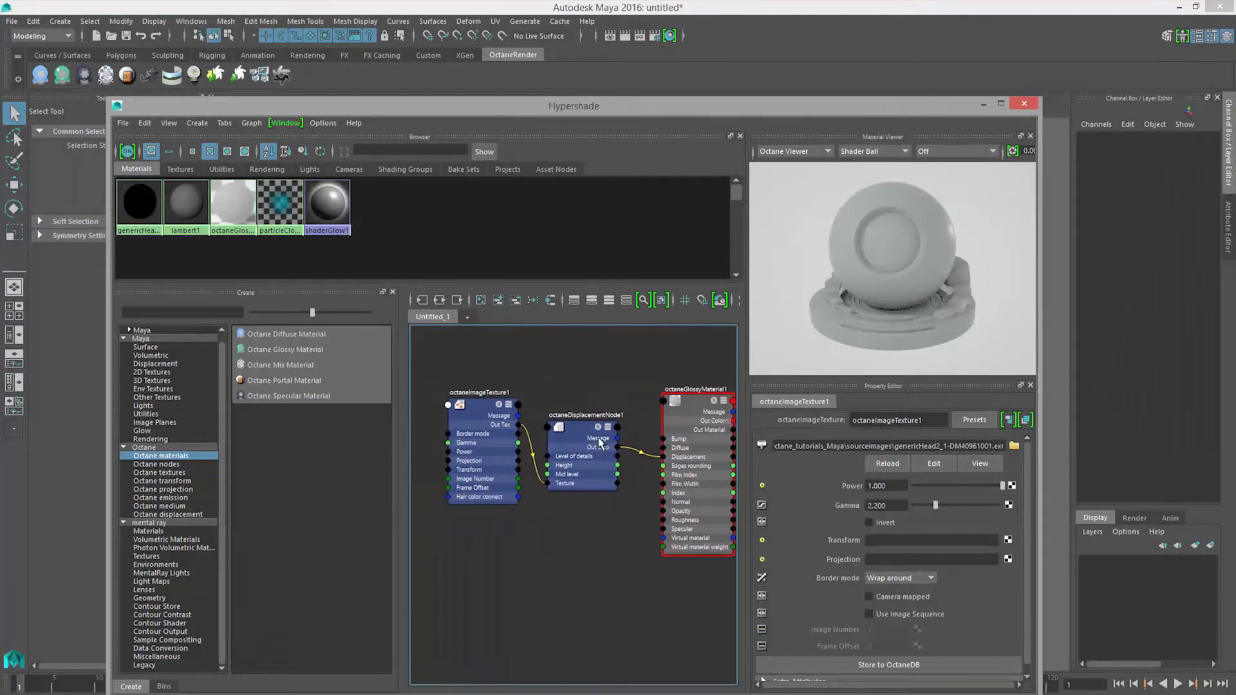
Step: Set the displacement node's mid level to 0.5 and its height to 1
click(586, 438)
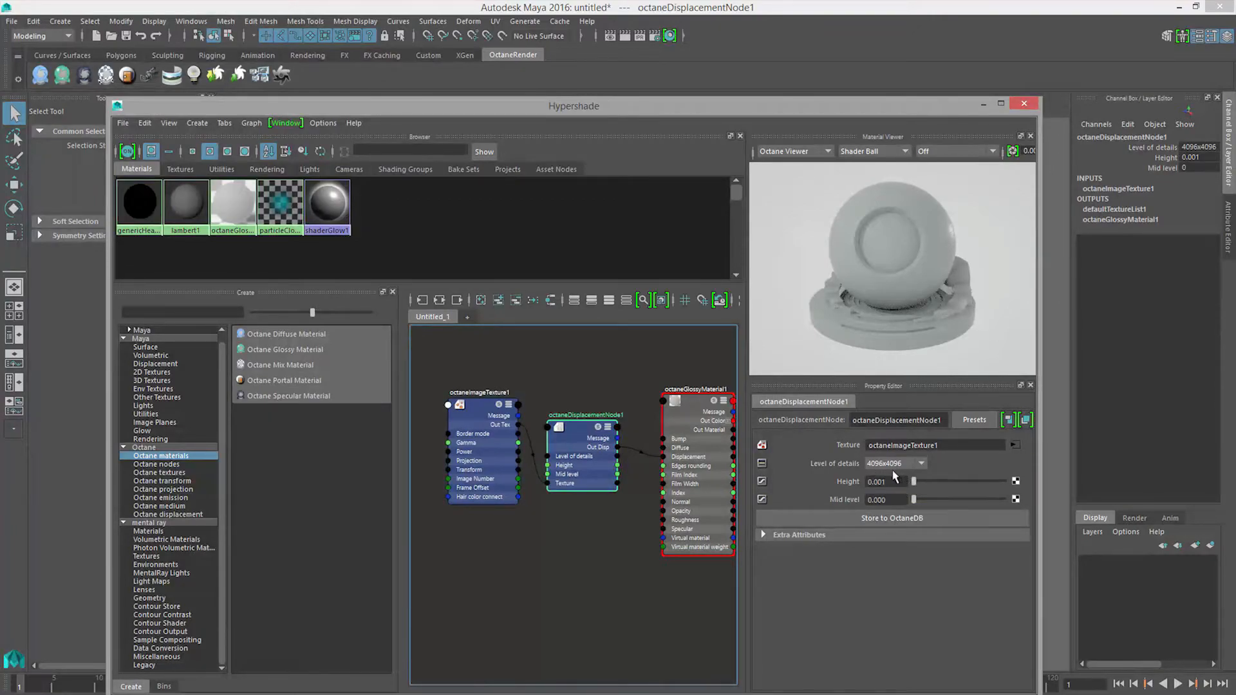
click(891, 500)
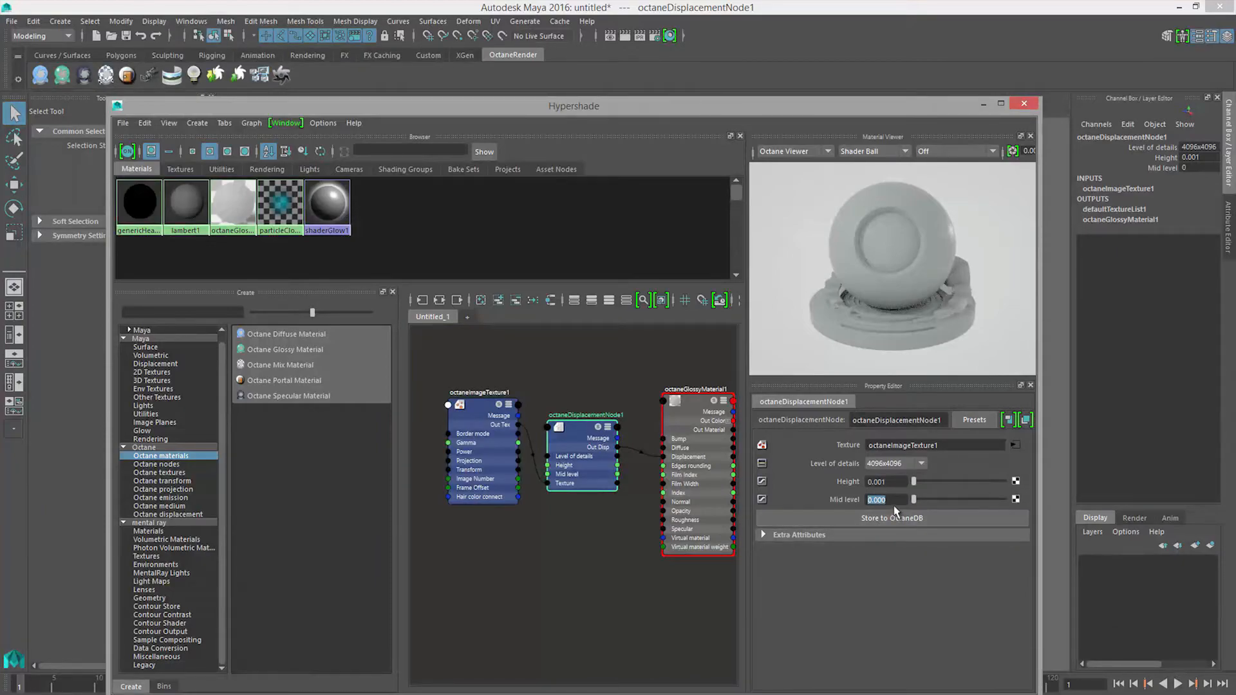
text(.)
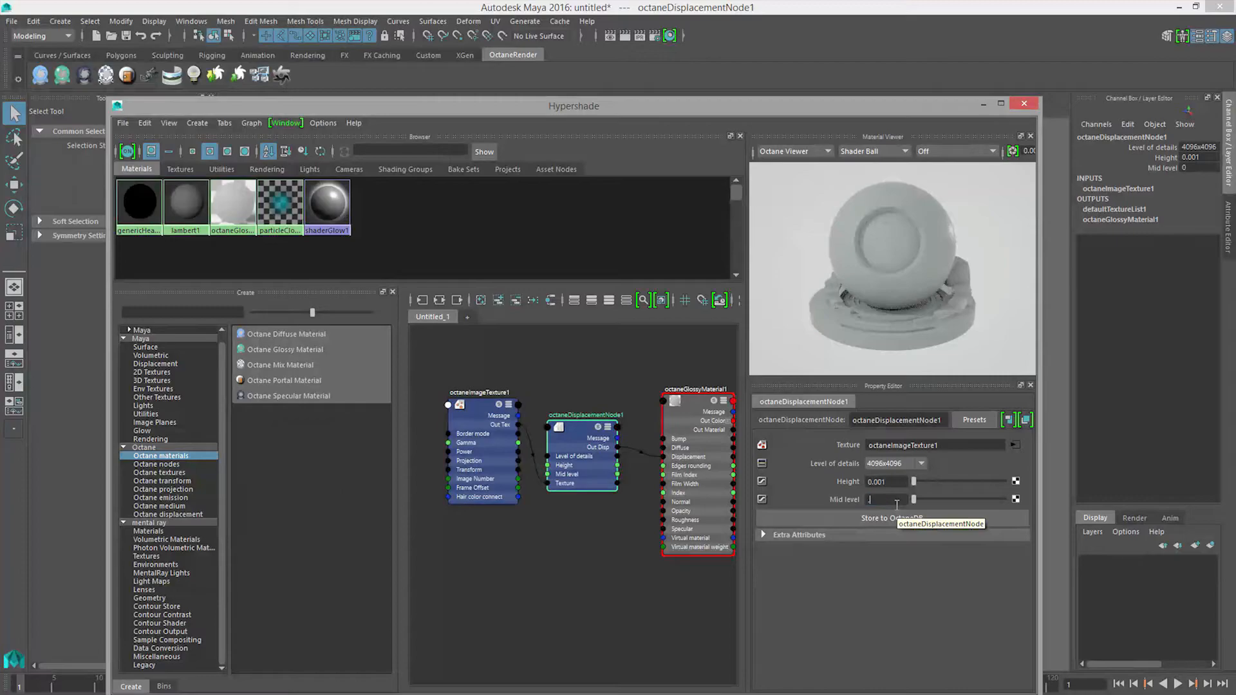
text(5)
key(Return)
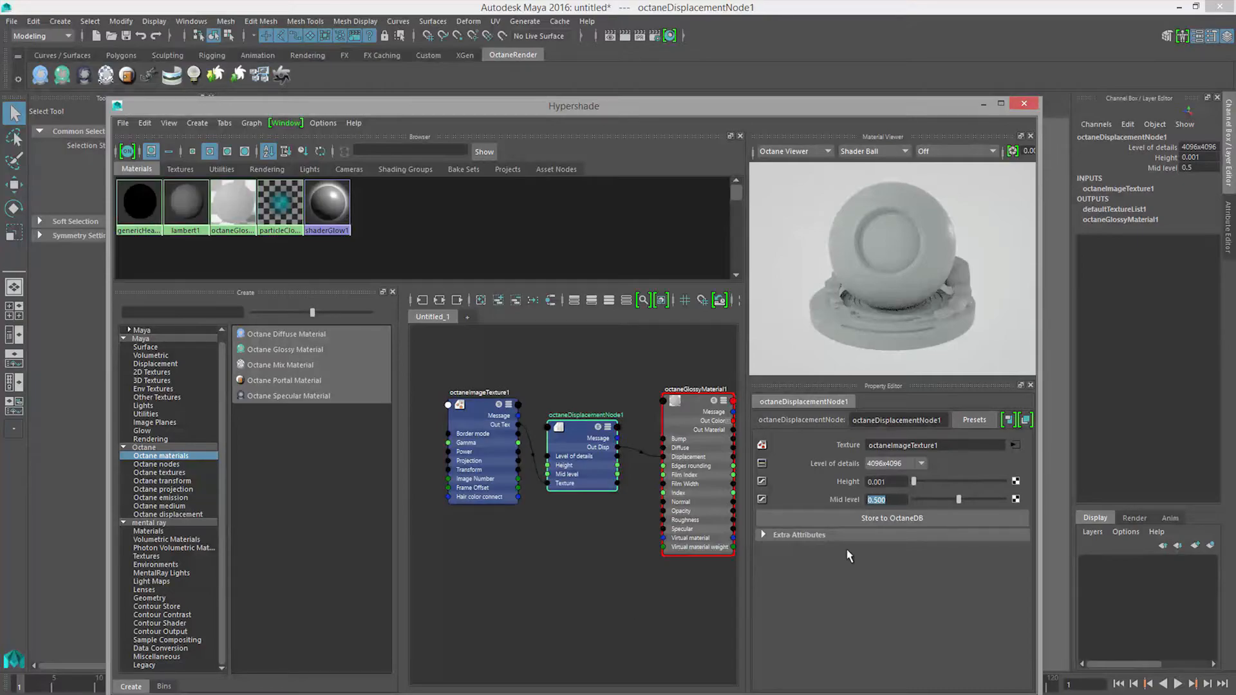
click(901, 484)
text(1)
key(Return)
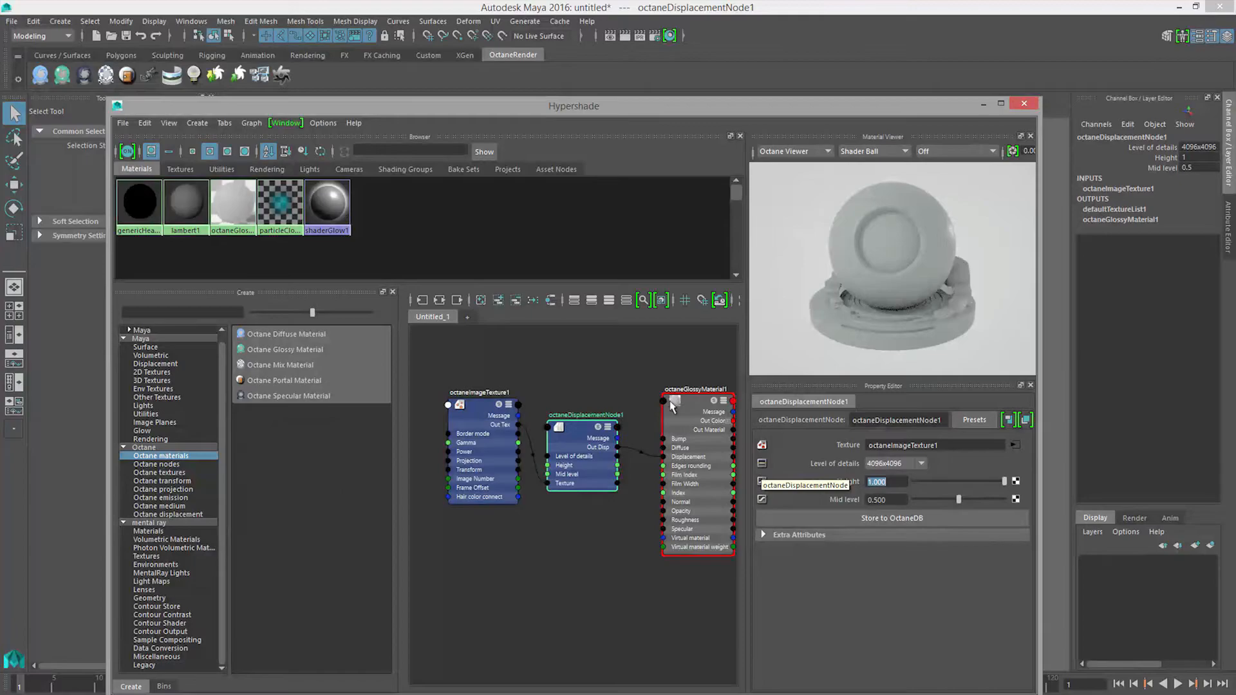
Step: Move the Hypershade window aside to uncover the head in the viewport
drag(699, 113, 638, 107)
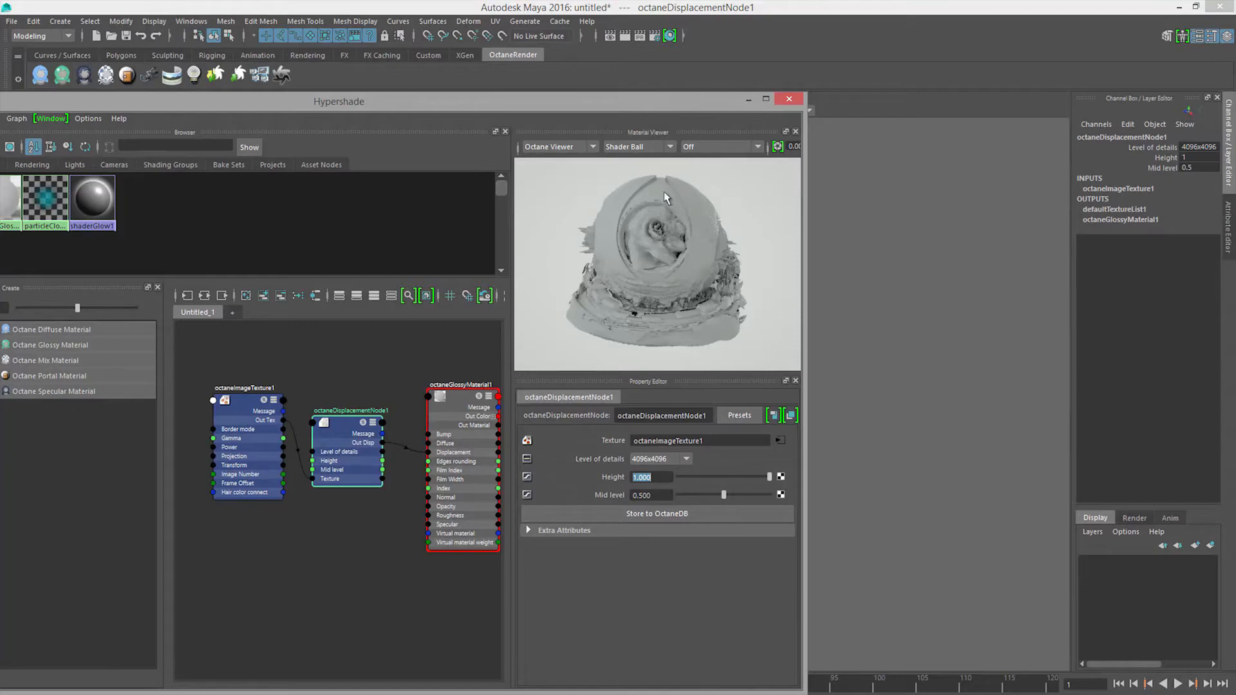
drag(694, 100, 0, 270)
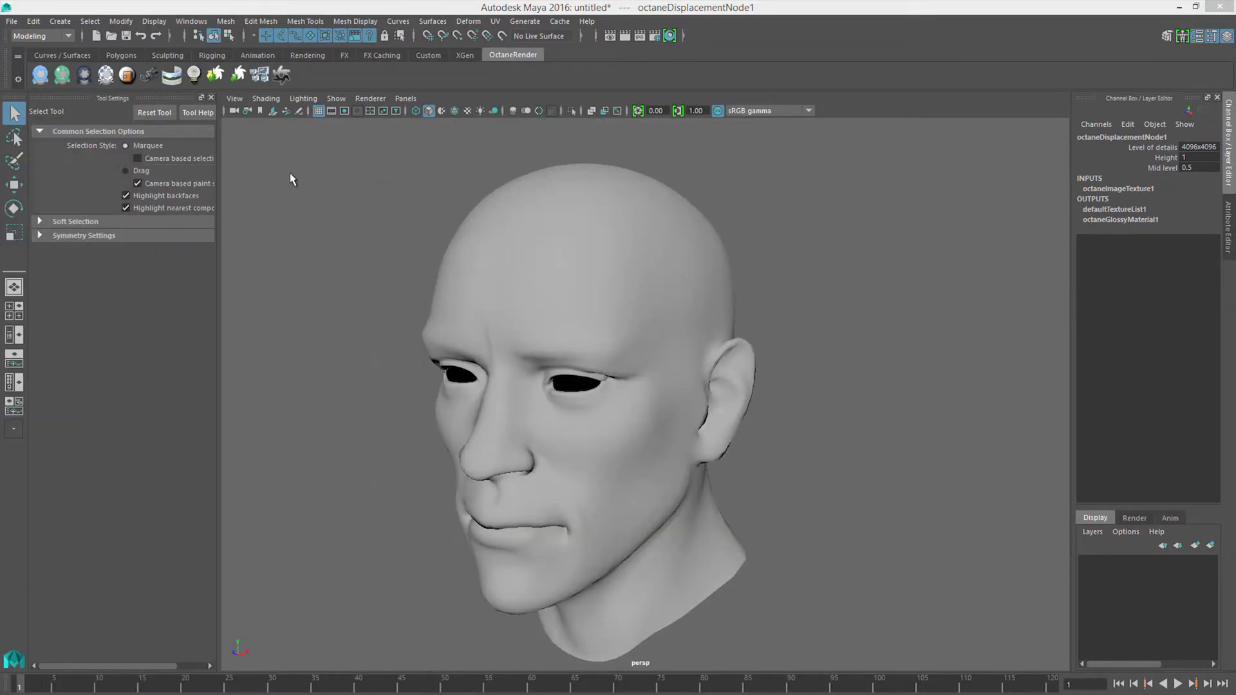
alt+right_drag(611, 329, 456, 320)
alt+drag(456, 320, 476, 371)
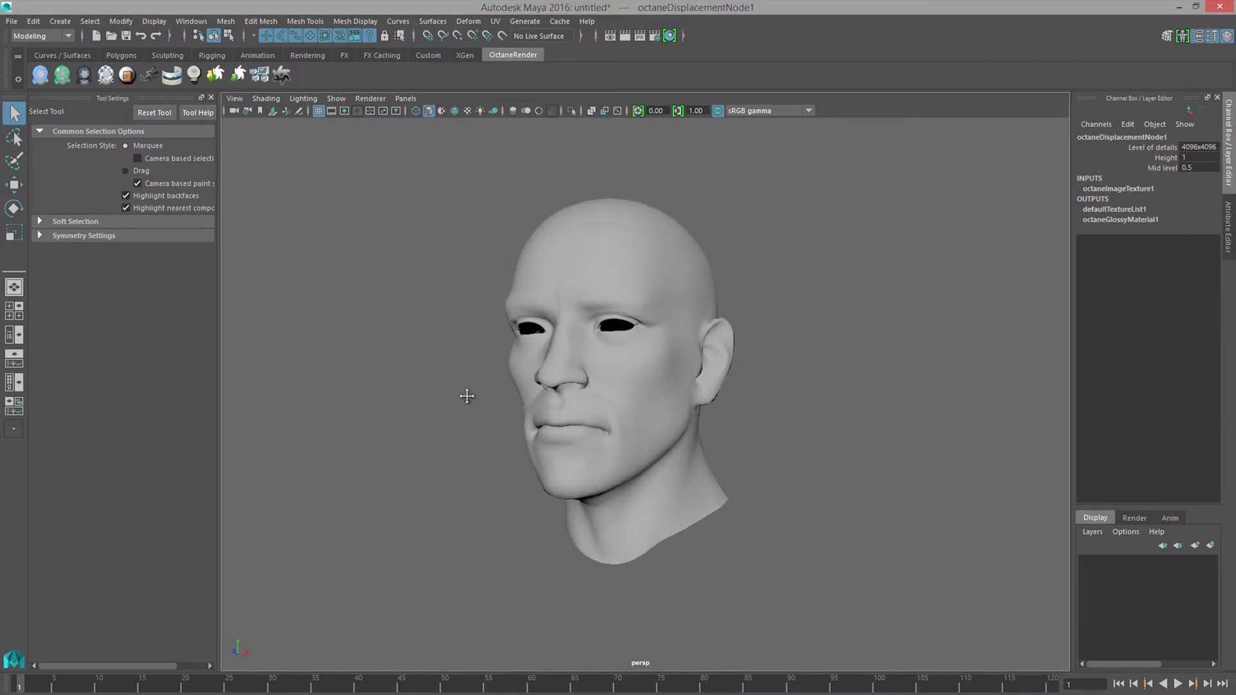
alt+middle_drag(476, 371, 455, 414)
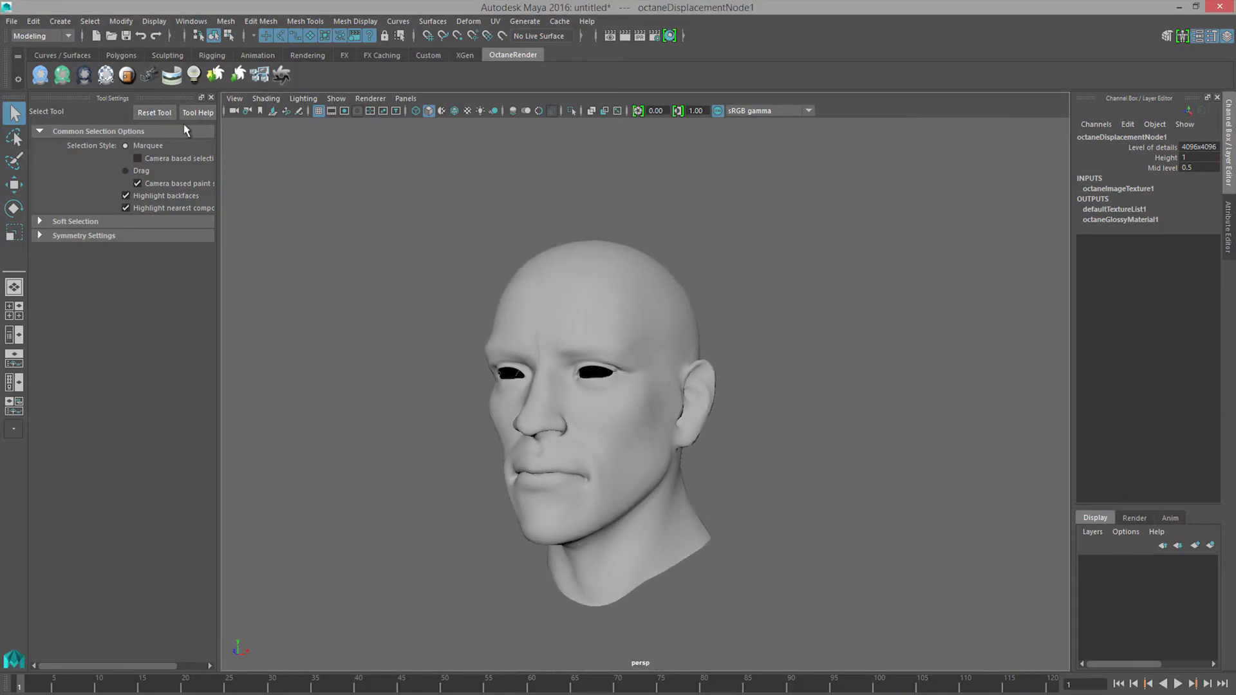
Step: Add an Octane sun-sky environment and set its texture environment's texture value to 0.5
click(177, 79)
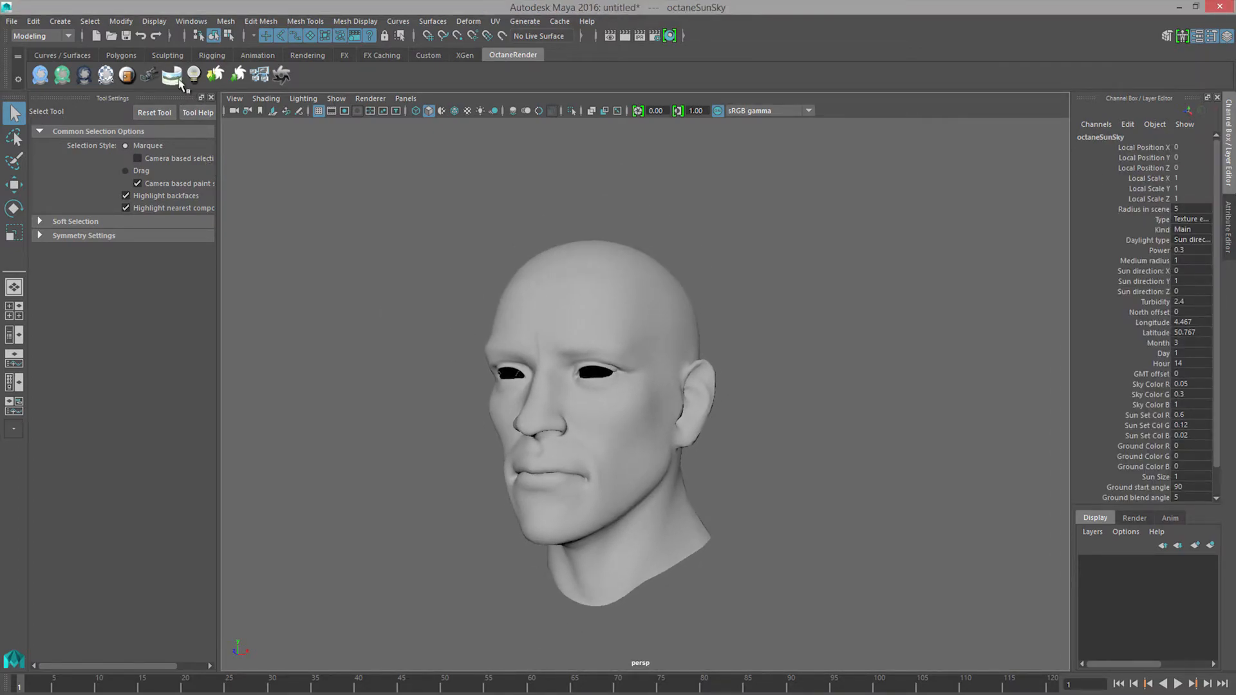
click(1228, 233)
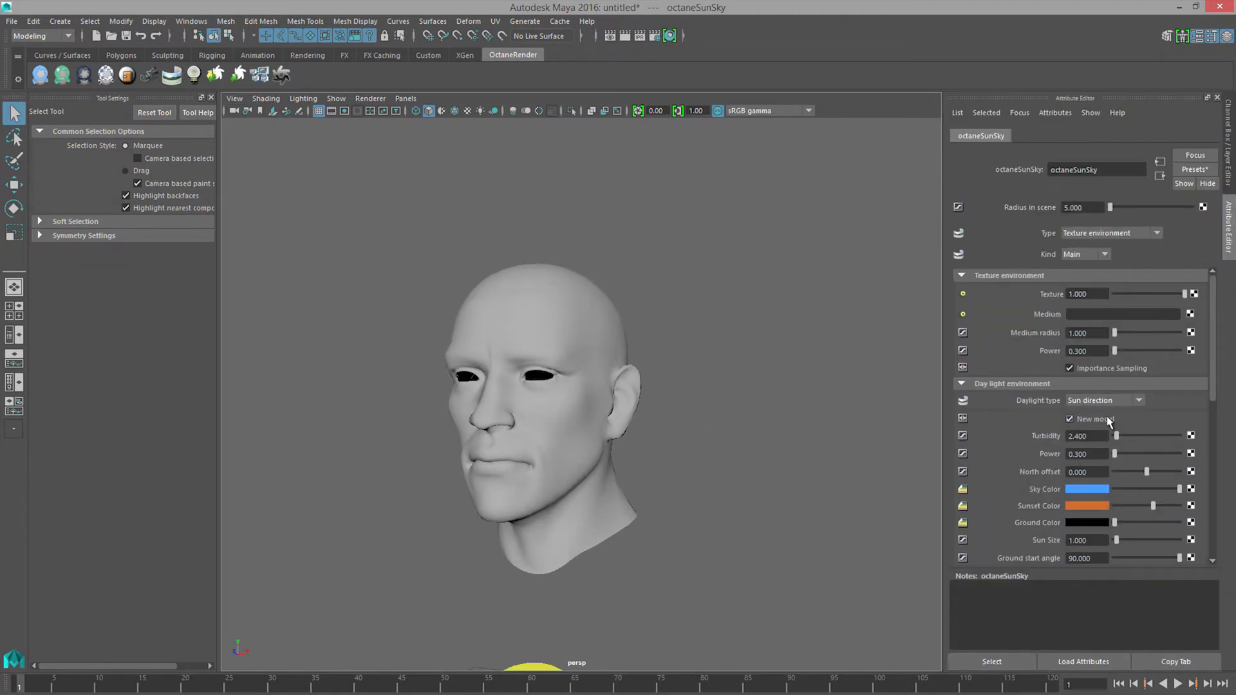
click(1098, 236)
click(1097, 256)
drag(1104, 294, 1053, 291)
text(0.5)
key(Return)
Step: Create an Octane light and move it up from the grid and out in front of the head's face
alt+drag(717, 491, 723, 538)
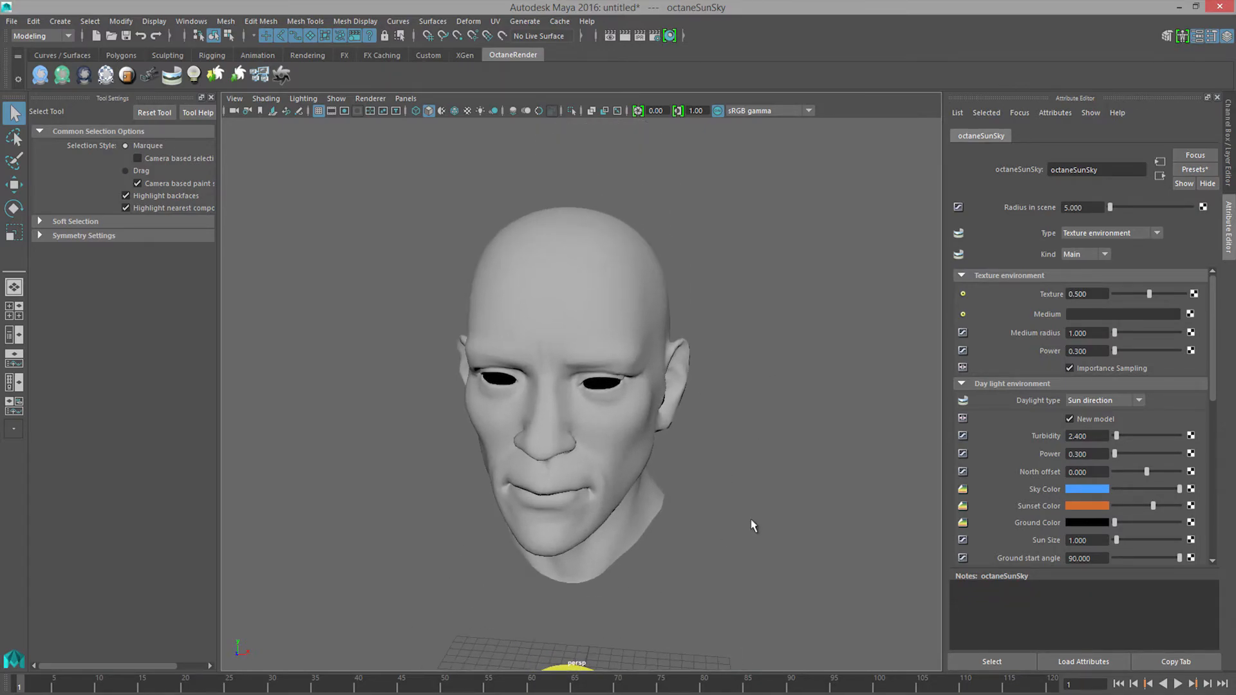
click(193, 74)
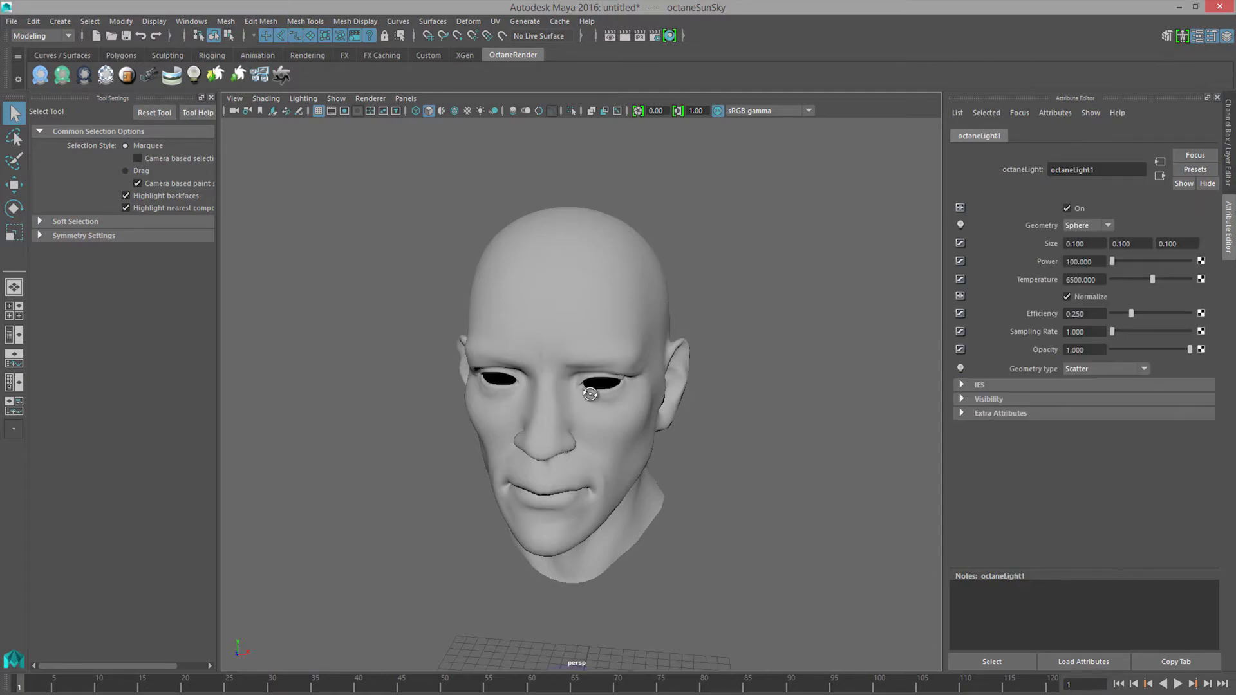
alt+drag(601, 400, 592, 391)
alt+right_drag(592, 391, 508, 419)
alt+middle_drag(508, 419, 519, 406)
key(w)
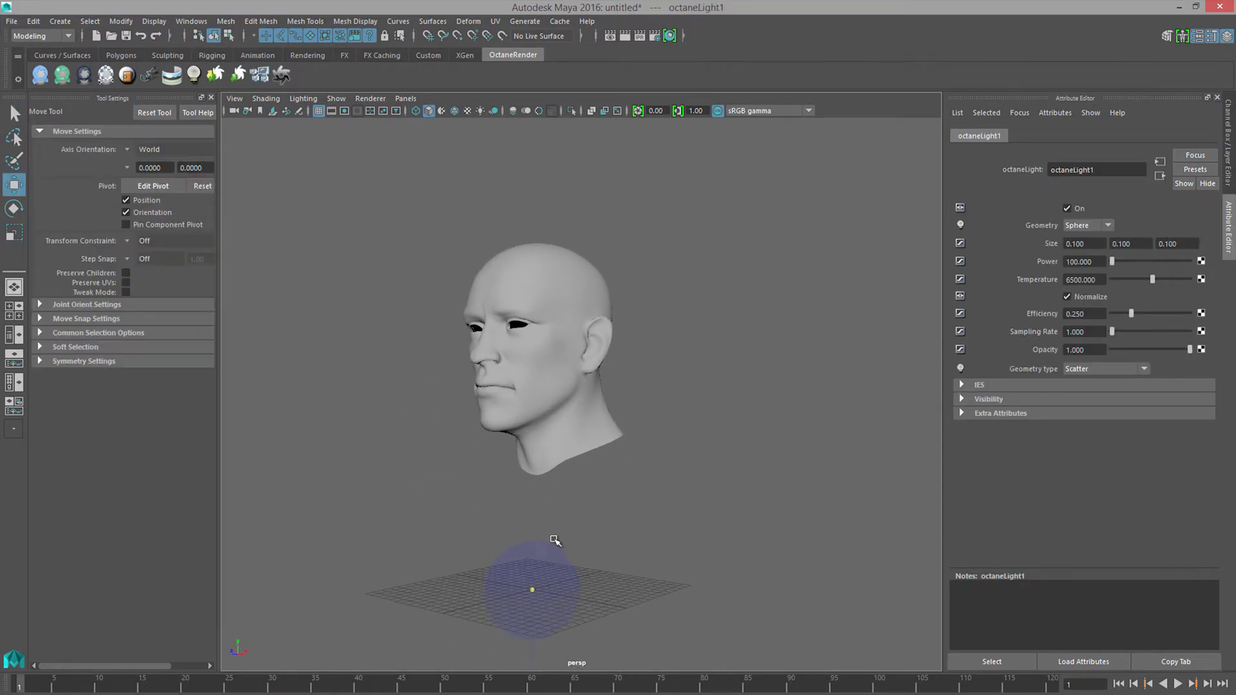
drag(536, 533, 534, 267)
alt+drag(528, 360, 303, 405)
Step: Set the Octane light's first size value to 5 and its power to 200
click(1089, 245)
text(5)
key(Return)
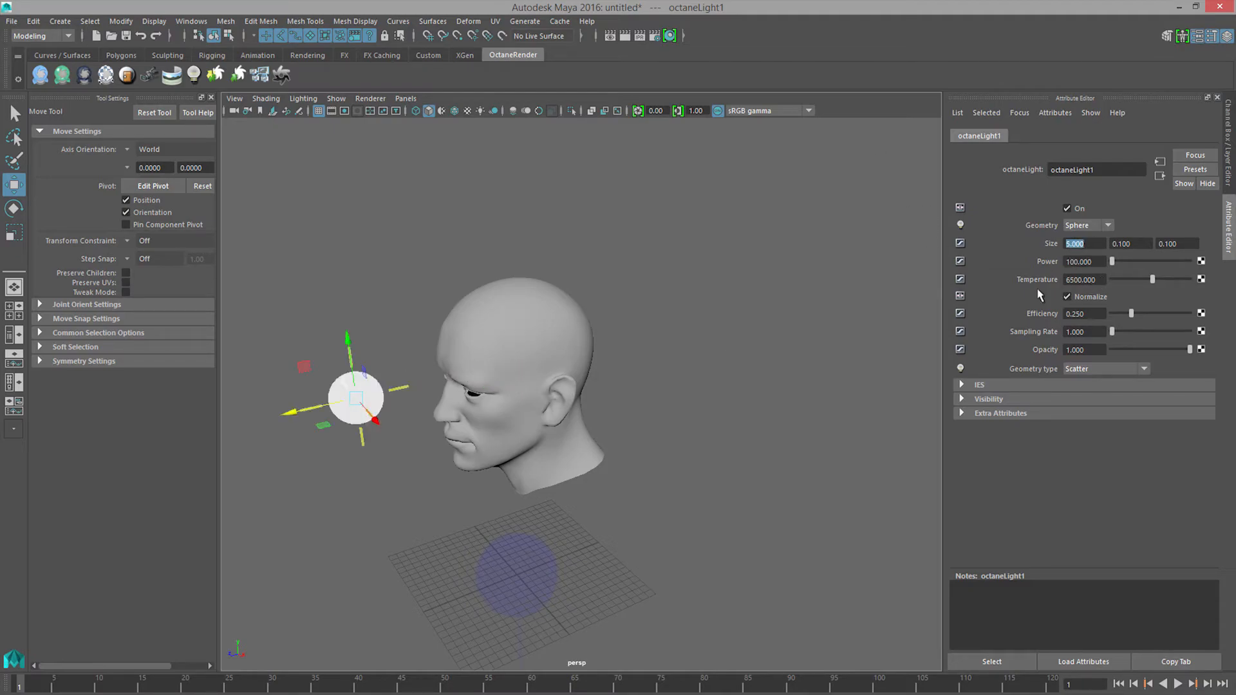
click(1089, 261)
text(200)
key(Return)
Step: Raise the Octane light to about forehead height in front of the head
drag(347, 338, 362, 218)
alt+drag(362, 219, 495, 272)
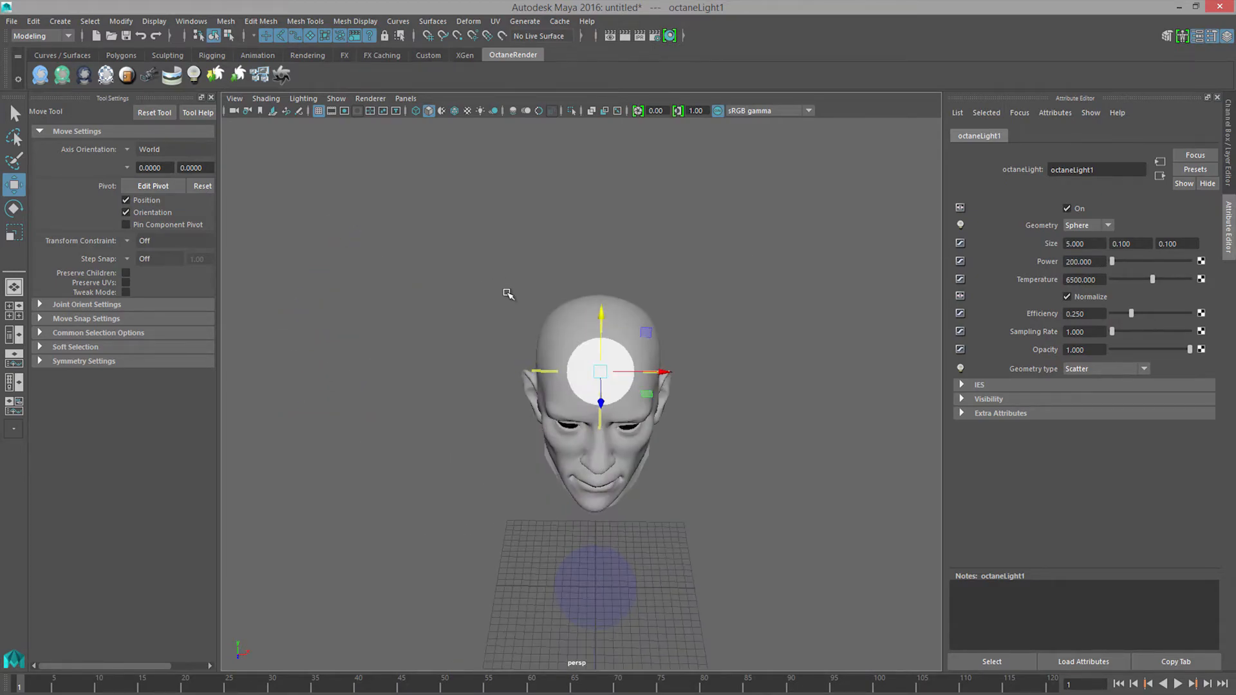
mouse_move(666, 376)
alt+mouse_down()
mouse_move(673, 406)
mouse_move(656, 379)
alt+mouse_up()
alt+right_drag(663, 393, 798, 454)
alt+middle_drag(798, 454, 740, 378)
alt+right_drag(740, 377, 690, 371)
alt+drag(692, 373, 704, 345)
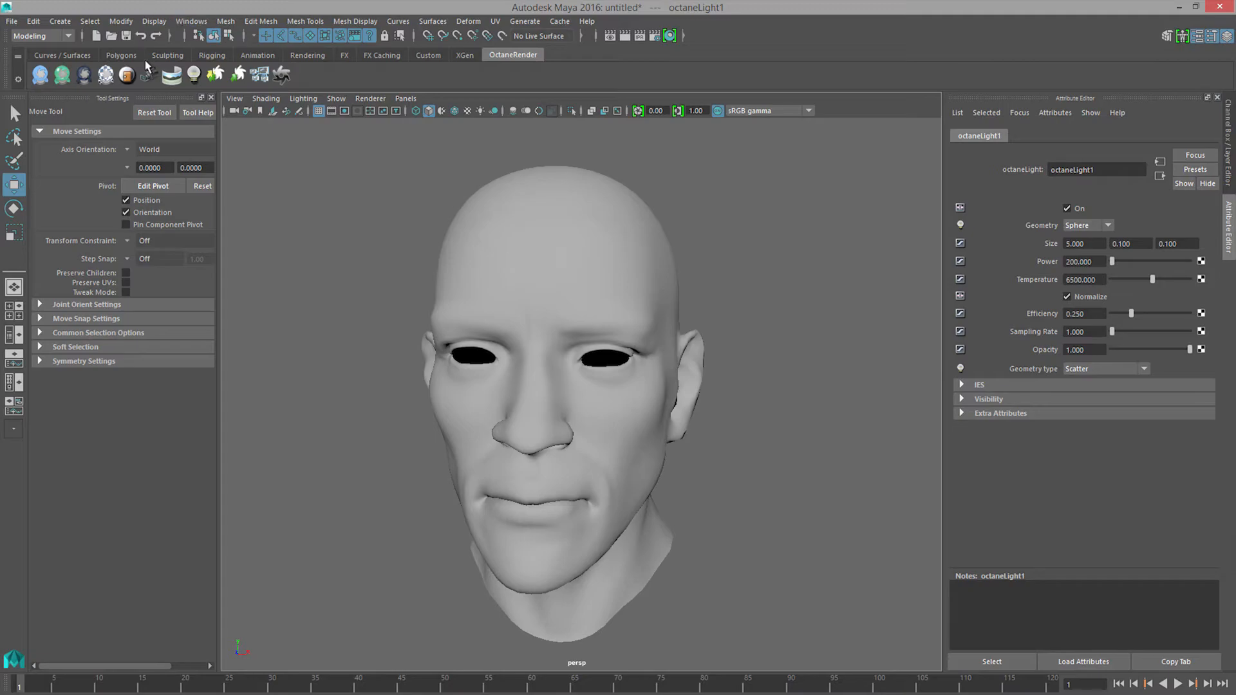
Step: Open the Render View and set the renderer to OctaneRender in the render settings
click(191, 21)
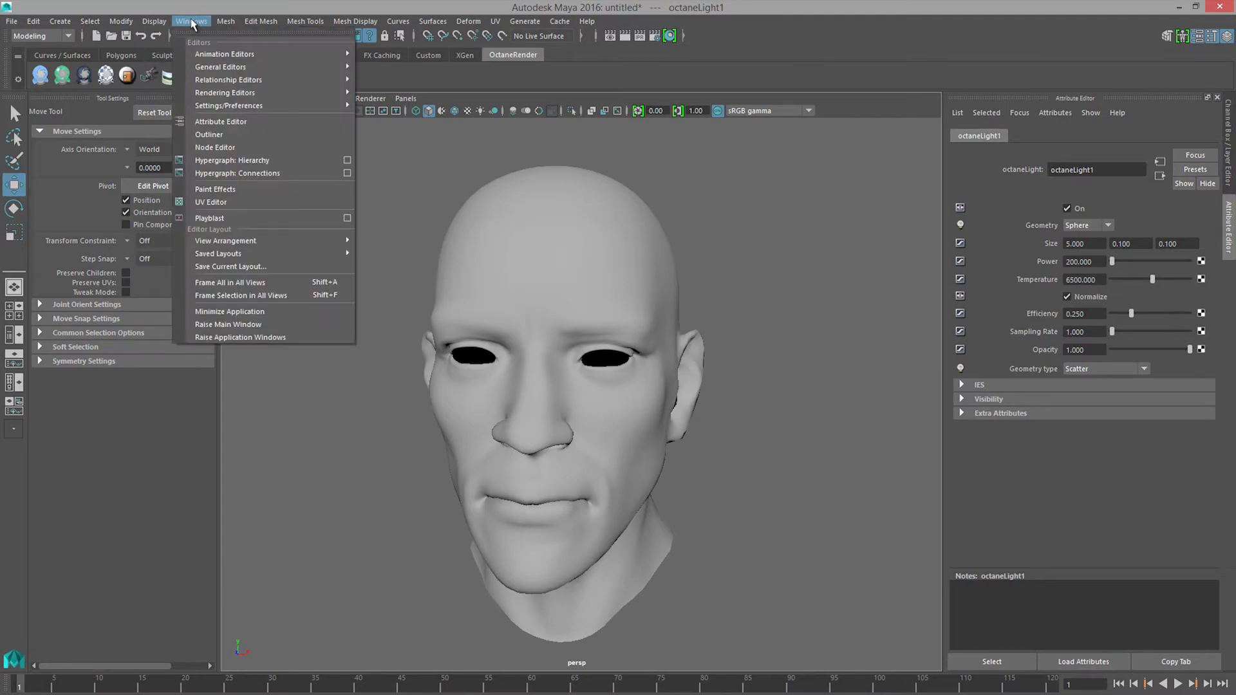
mouse_move(236, 97)
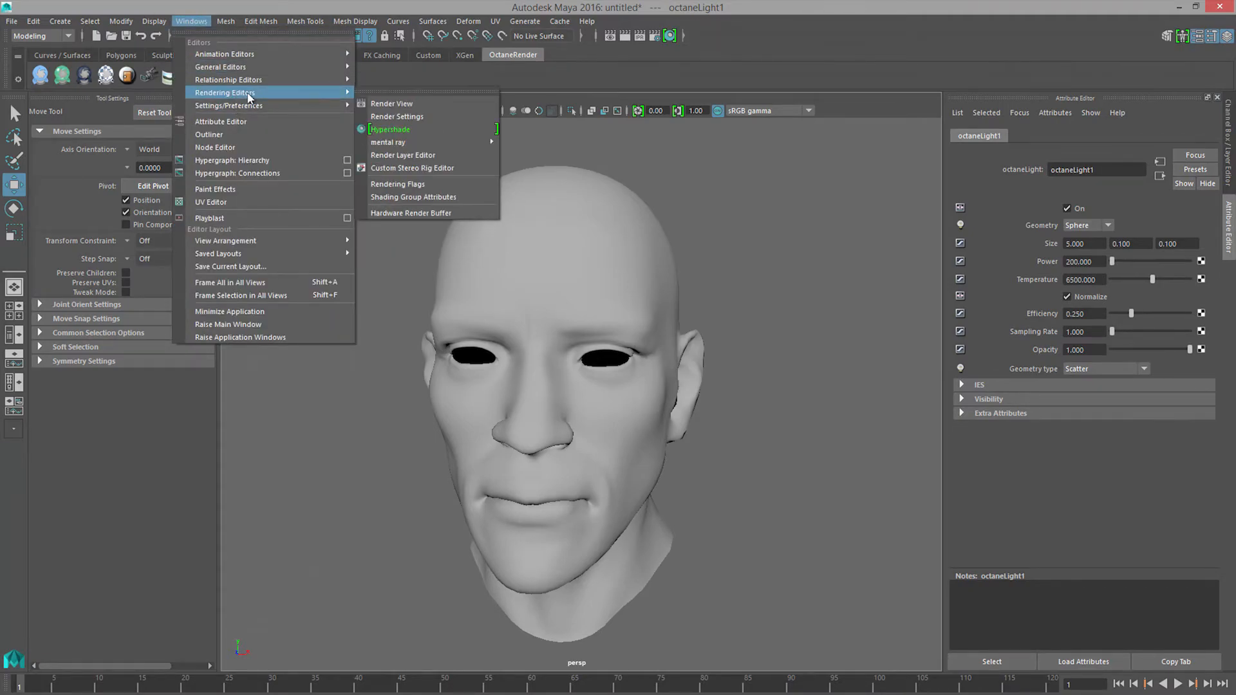
click(391, 104)
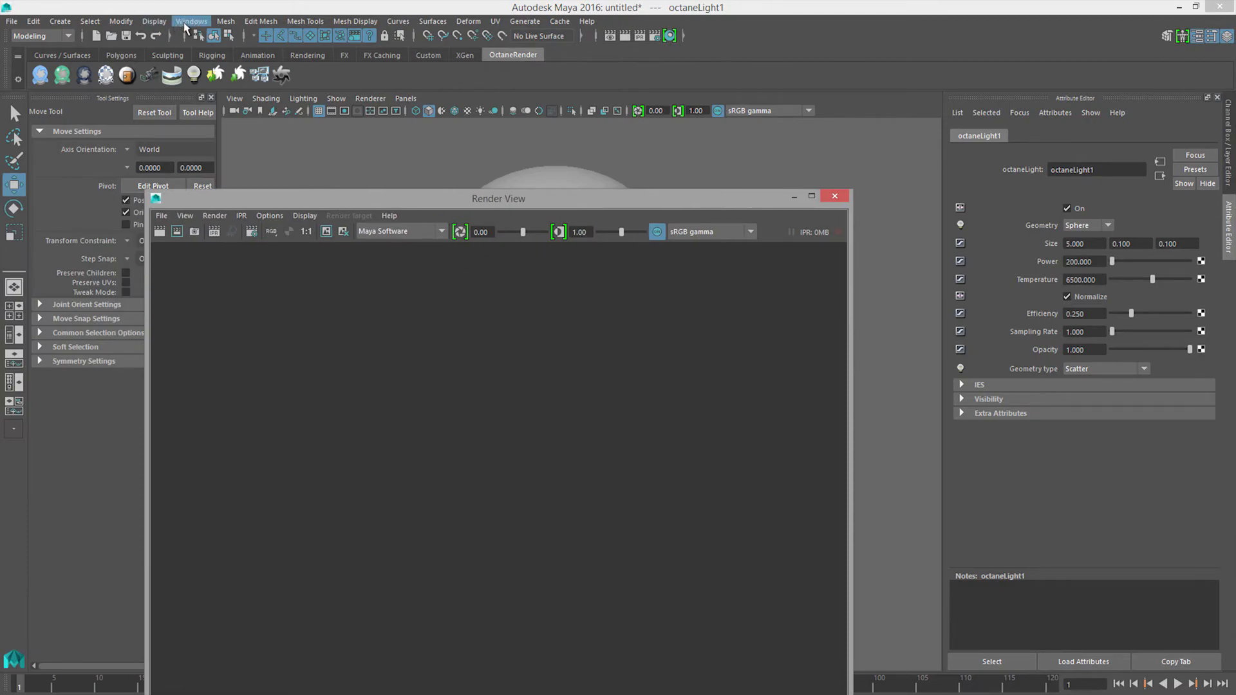
click(186, 24)
mouse_move(270, 93)
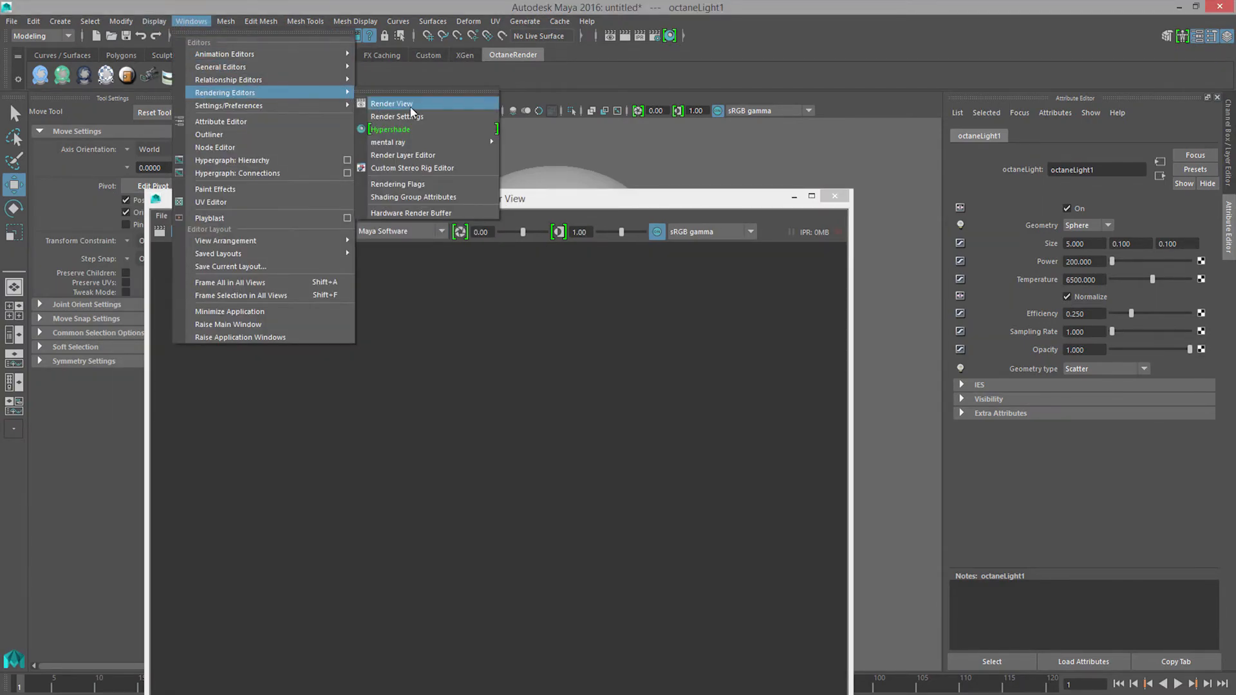
click(396, 116)
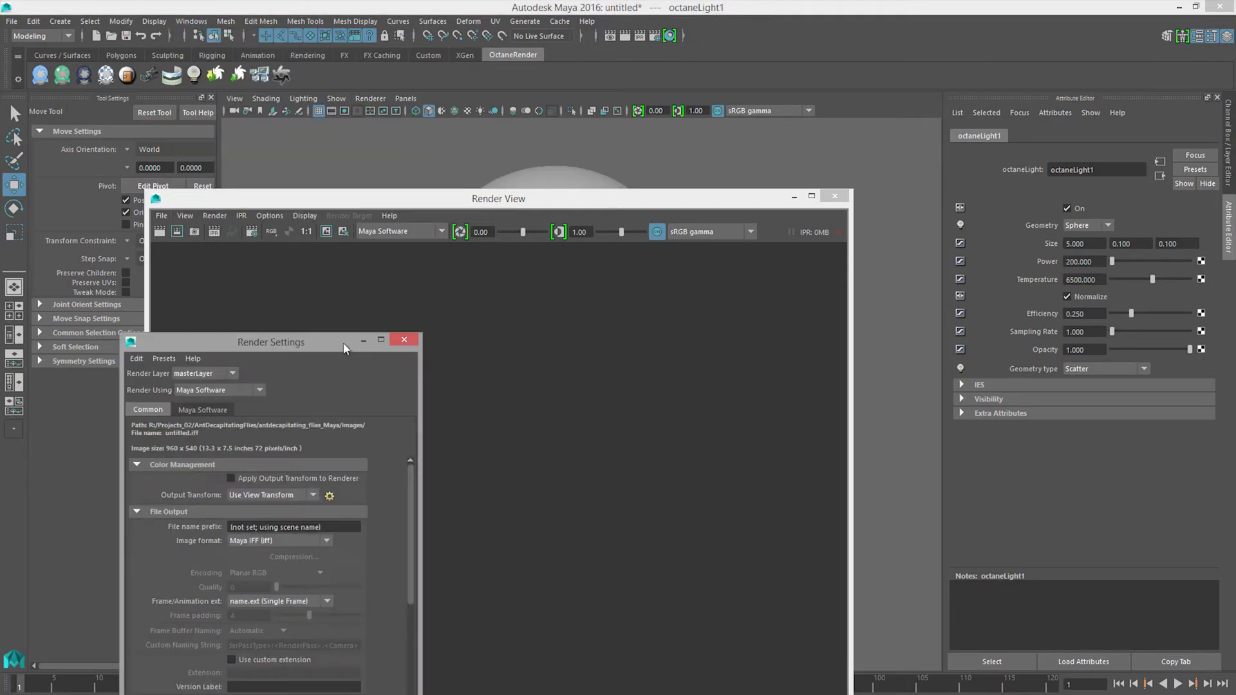
click(515, 263)
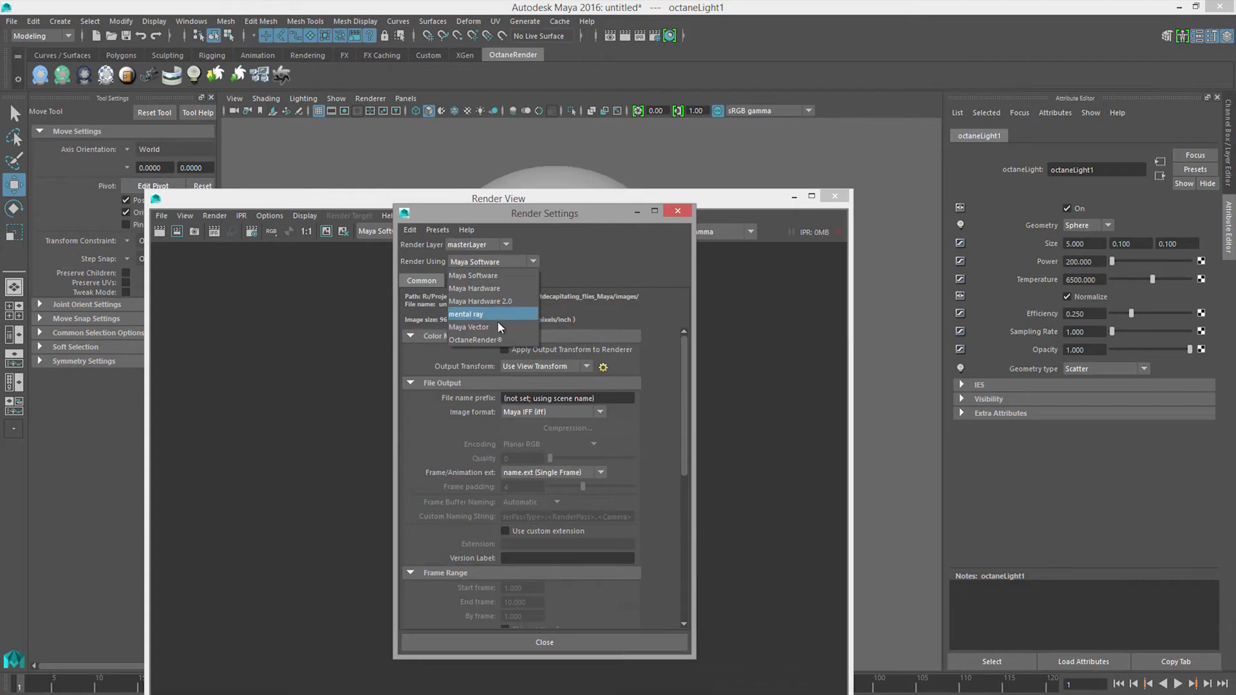
click(502, 340)
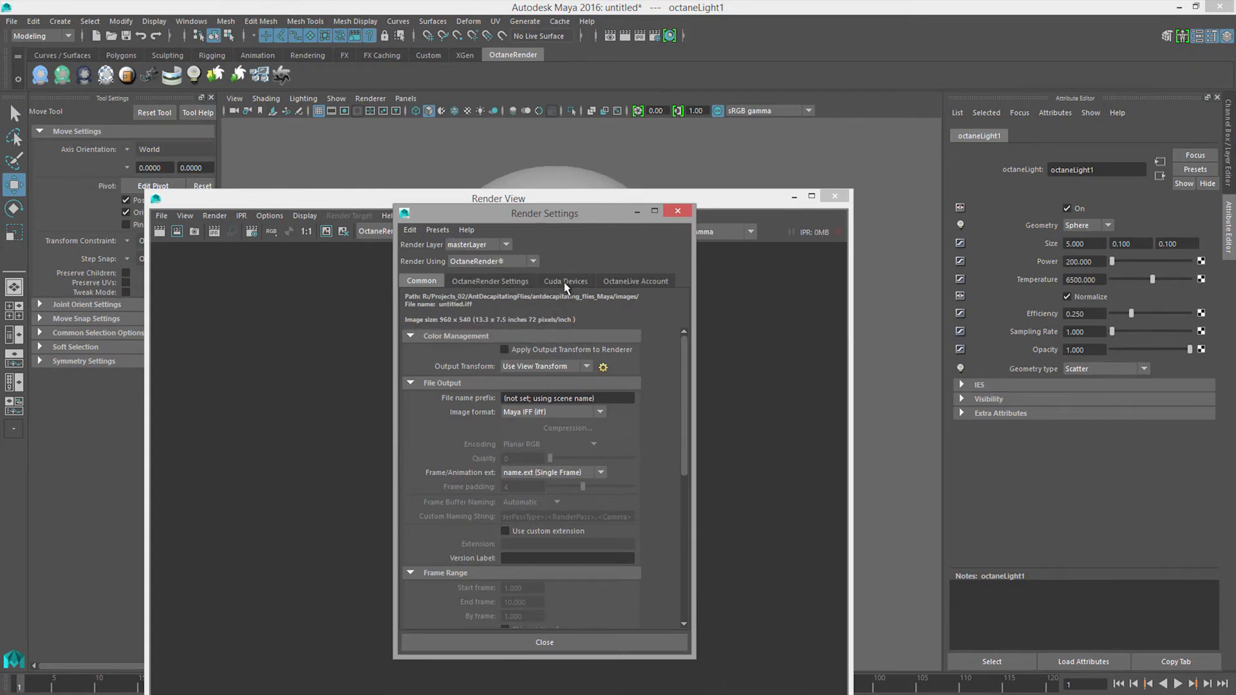
Step: Enable both GeForce GTX 780 Ti cards as CUDA devices for Octane rendering
click(565, 281)
click(500, 356)
click(499, 404)
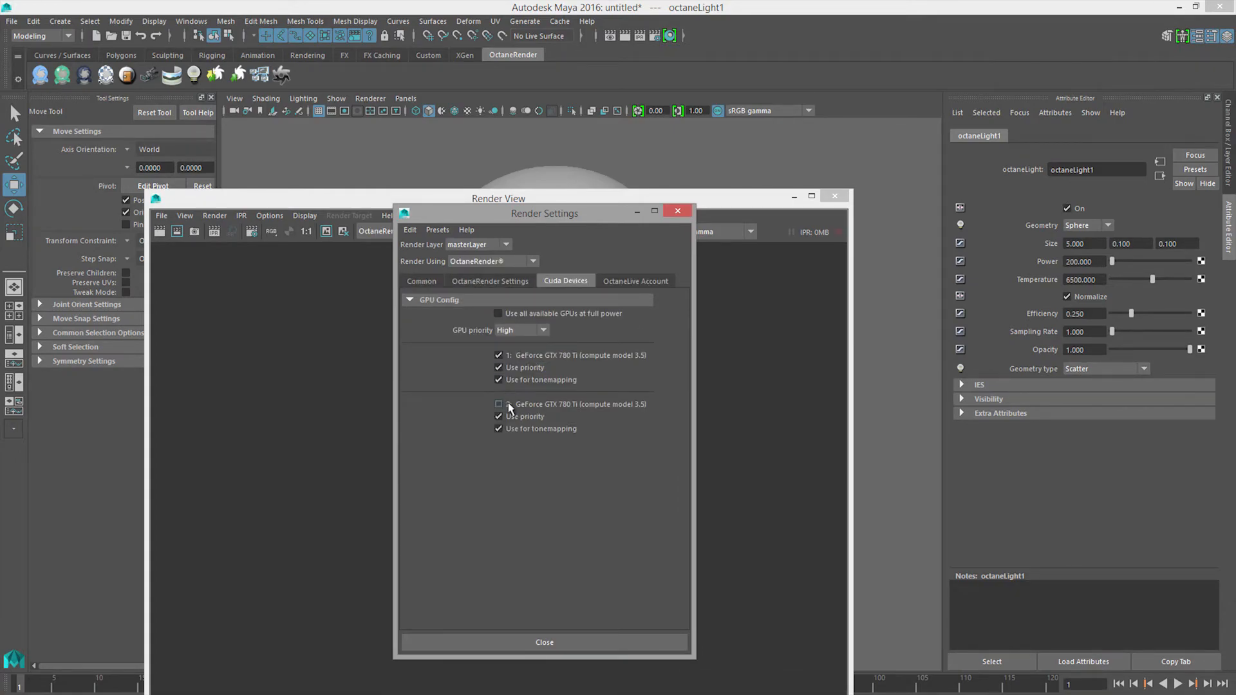
Step: Set the Octane Direct Light kernel's max samples to 2000 and its GI mode to Diffuse
click(499, 284)
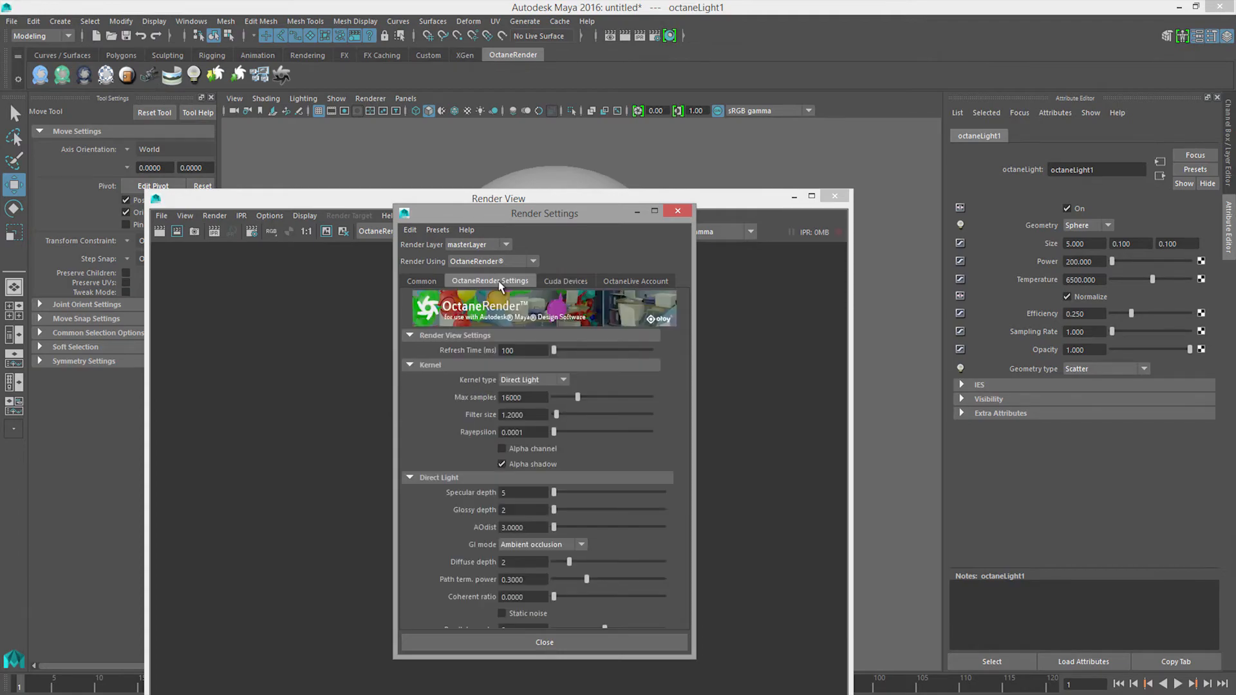
double_click(528, 396)
text(200)
key(Return)
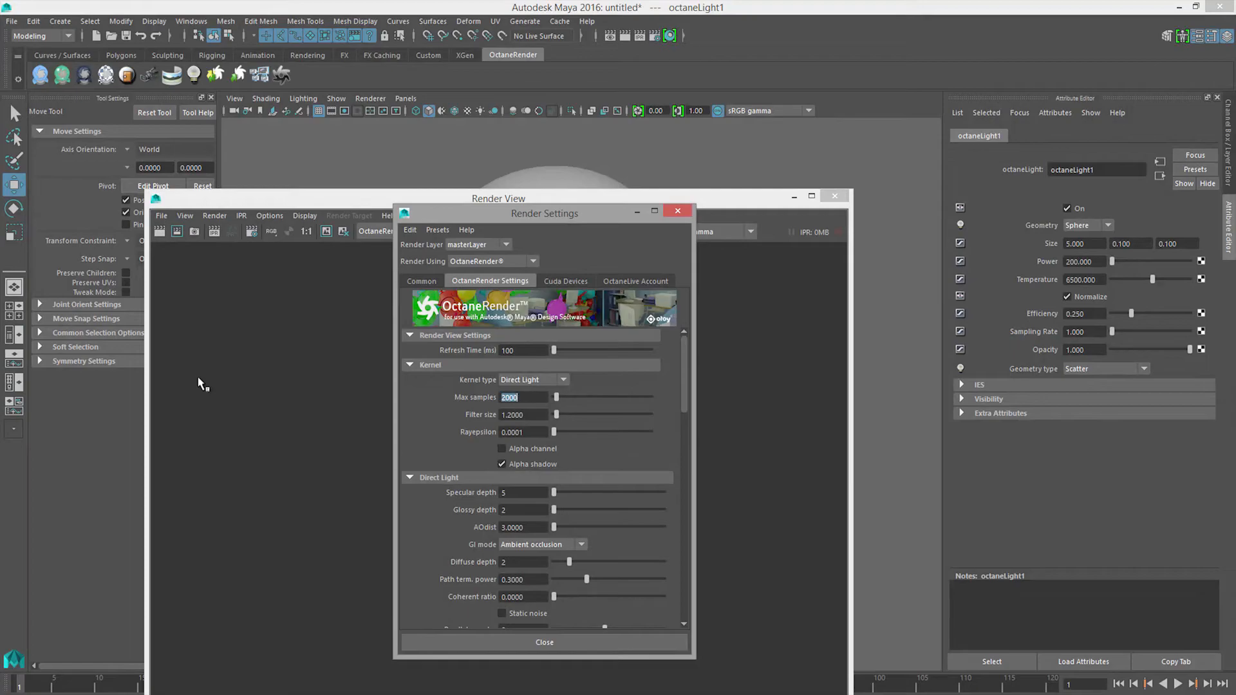
click(535, 545)
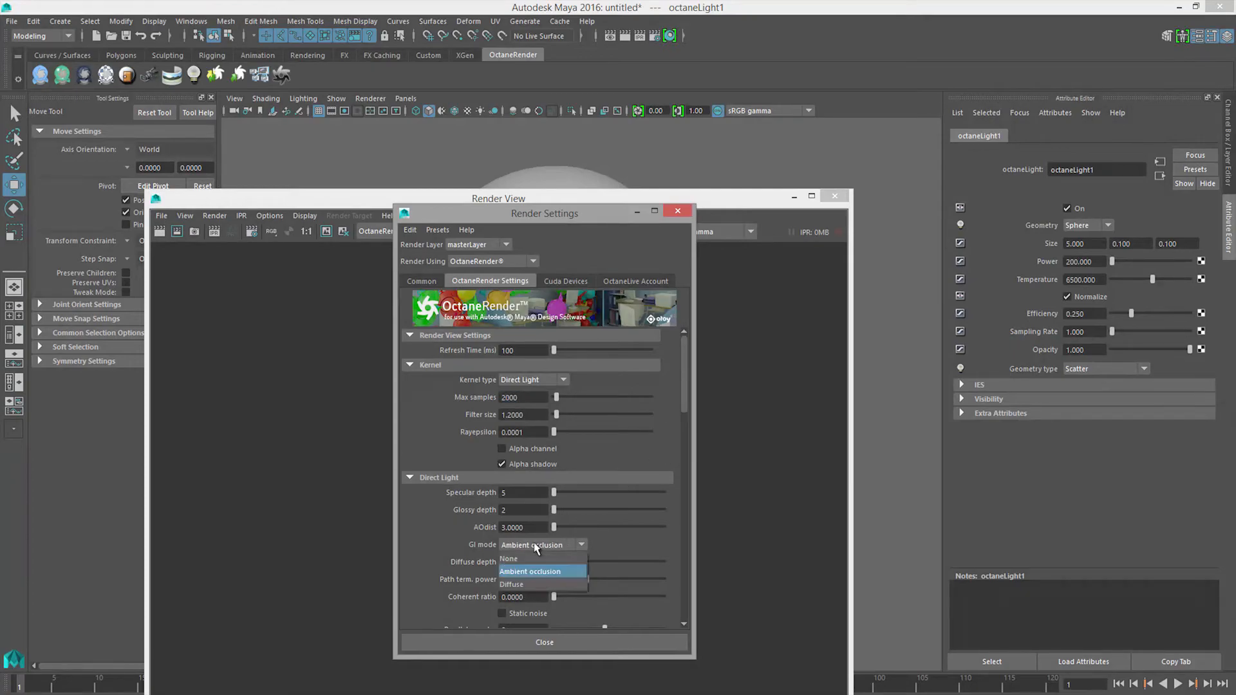
click(531, 583)
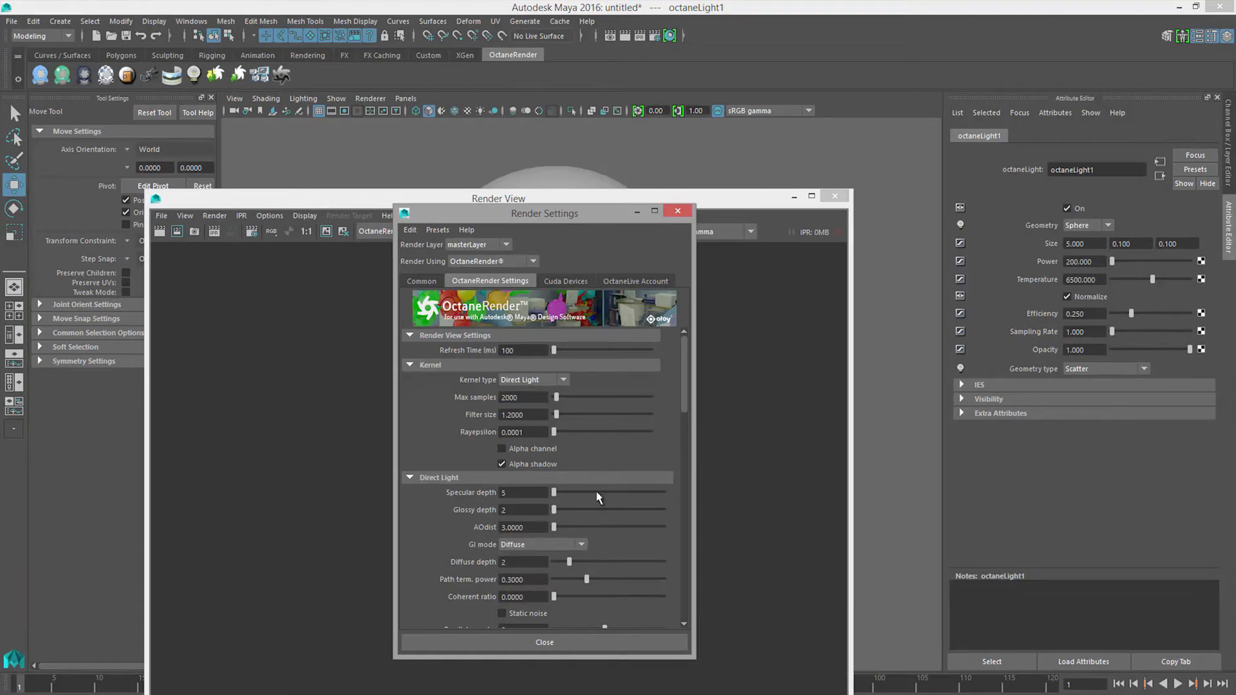
Step: Move the render settings aside, take a perspective camera snapshot in the Render View, and start a live IPR render
drag(558, 215, 0, 255)
click(213, 216)
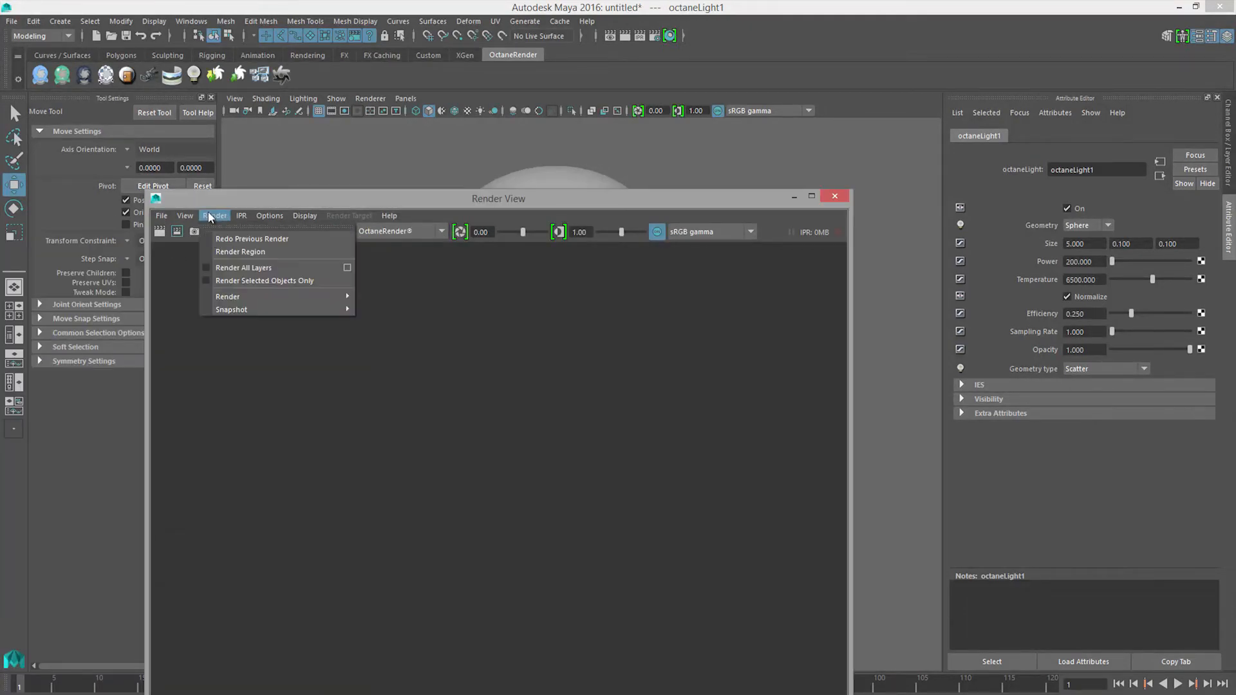
mouse_move(243, 309)
click(431, 337)
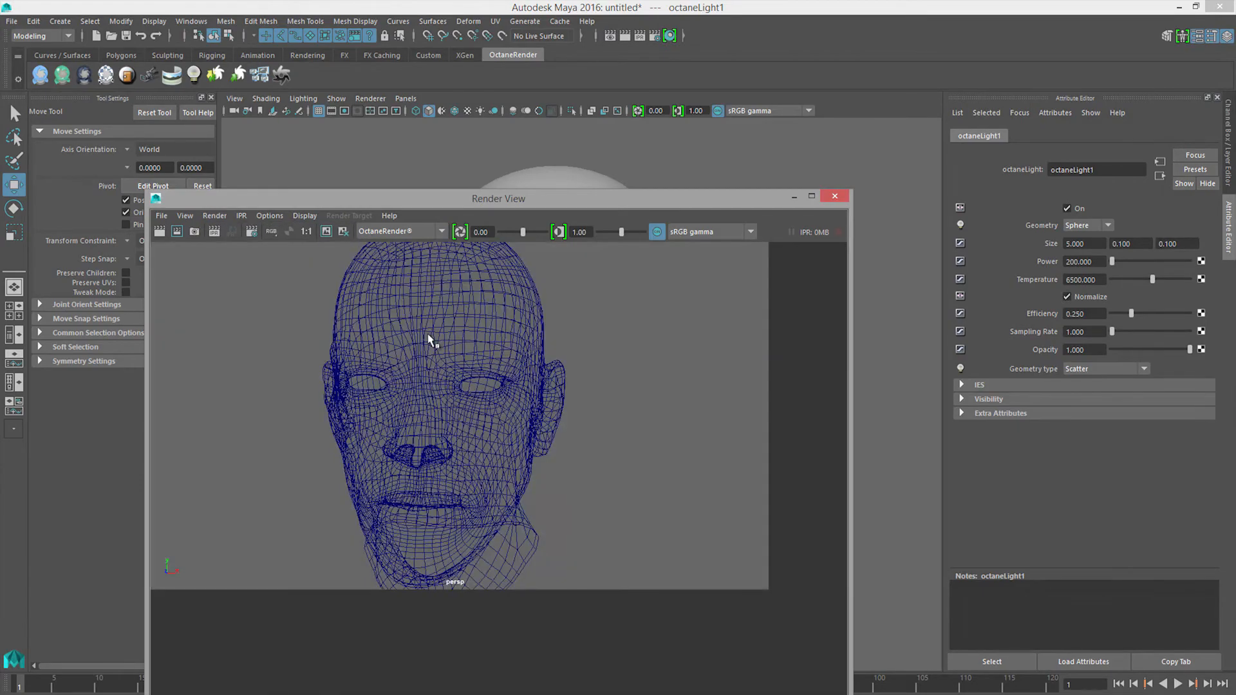
click(214, 232)
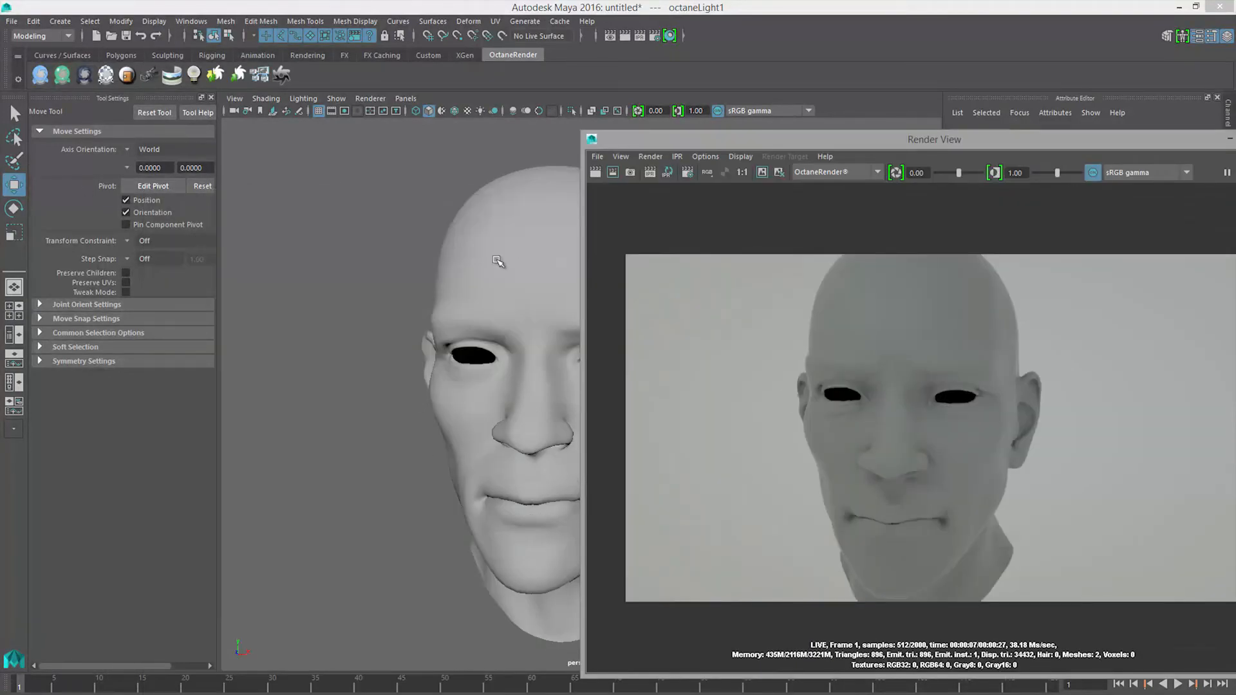
Step: Lower the Octane light from above the head to about face level in front of it
alt+drag(508, 248, 403, 325)
alt+middle_drag(403, 326, 384, 345)
alt+right_drag(384, 345, 370, 345)
alt+drag(369, 345, 365, 342)
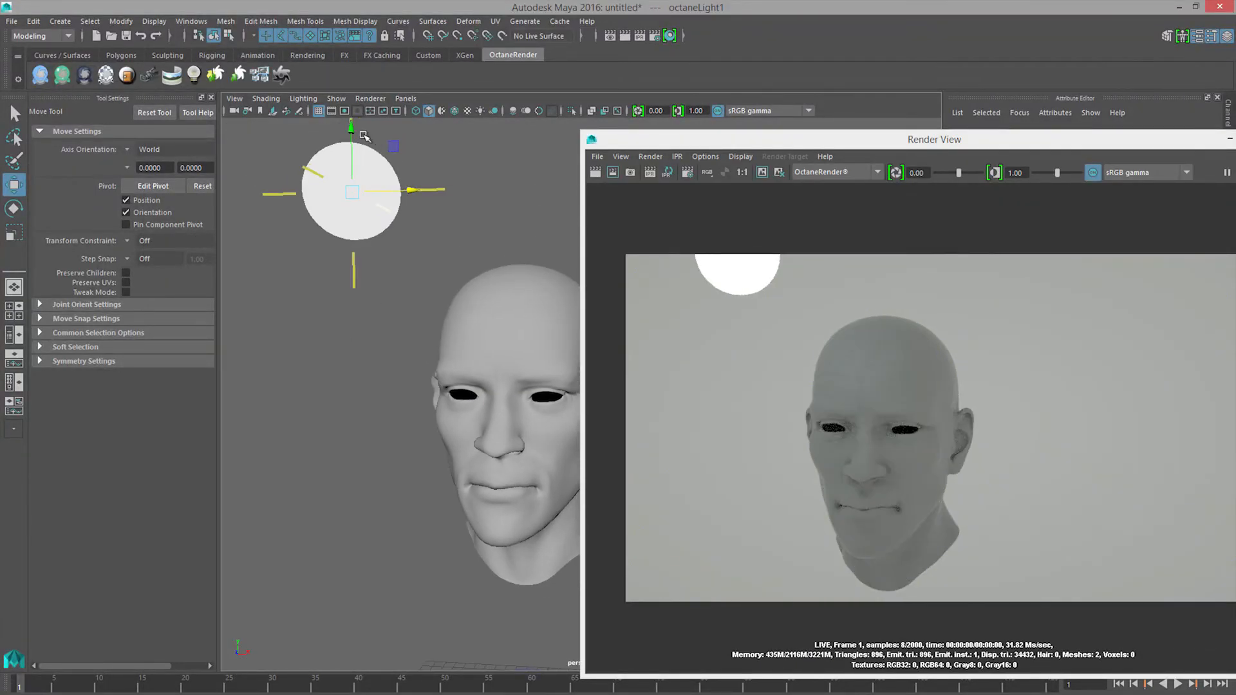
drag(353, 156, 341, 311)
alt+drag(397, 368, 270, 416)
Step: Set the Octane light's power to 600 and place the Render View beside the head
drag(984, 143, 766, 464)
click(1088, 262)
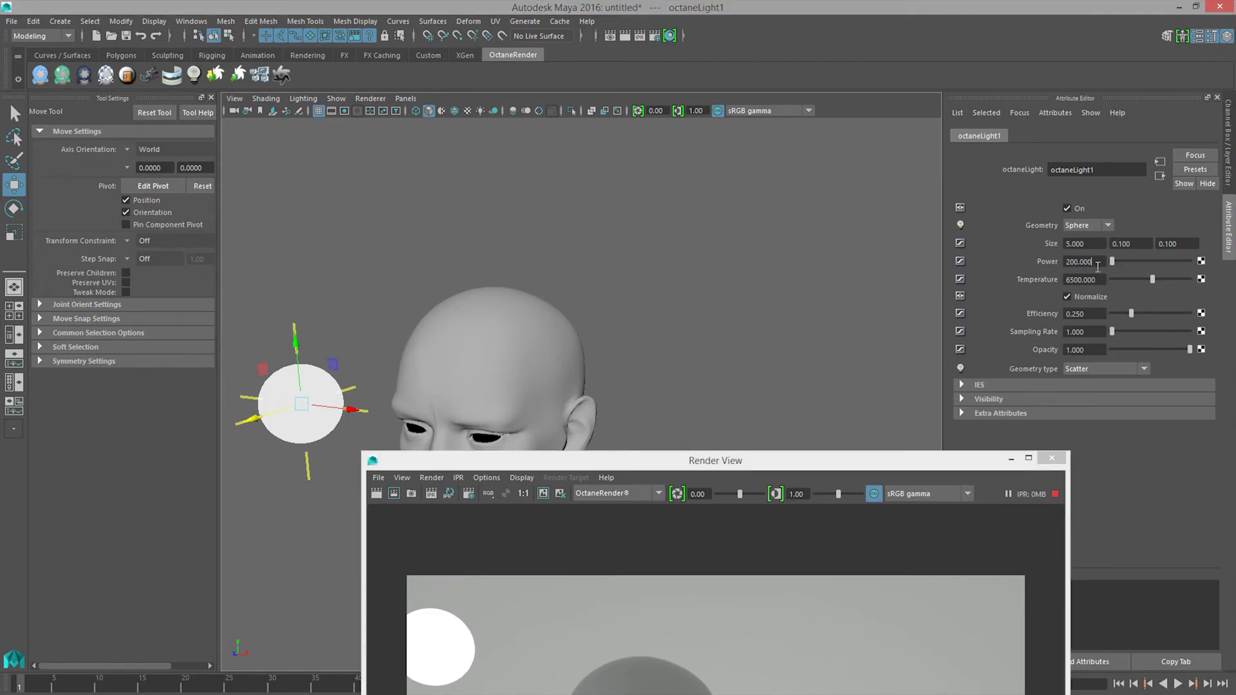
text(600)
key(Return)
drag(735, 475, 849, 158)
Step: Examine the displacement detail around the nose, mouth, eyes and forehead in the live render
alt+right_drag(482, 448, 461, 483)
alt+middle_drag(461, 483, 583, 465)
alt+right_drag(378, 453, 422, 468)
alt+middle_drag(394, 466, 441, 480)
alt+middle_drag(350, 455, 363, 383)
alt+drag(360, 436, 358, 412)
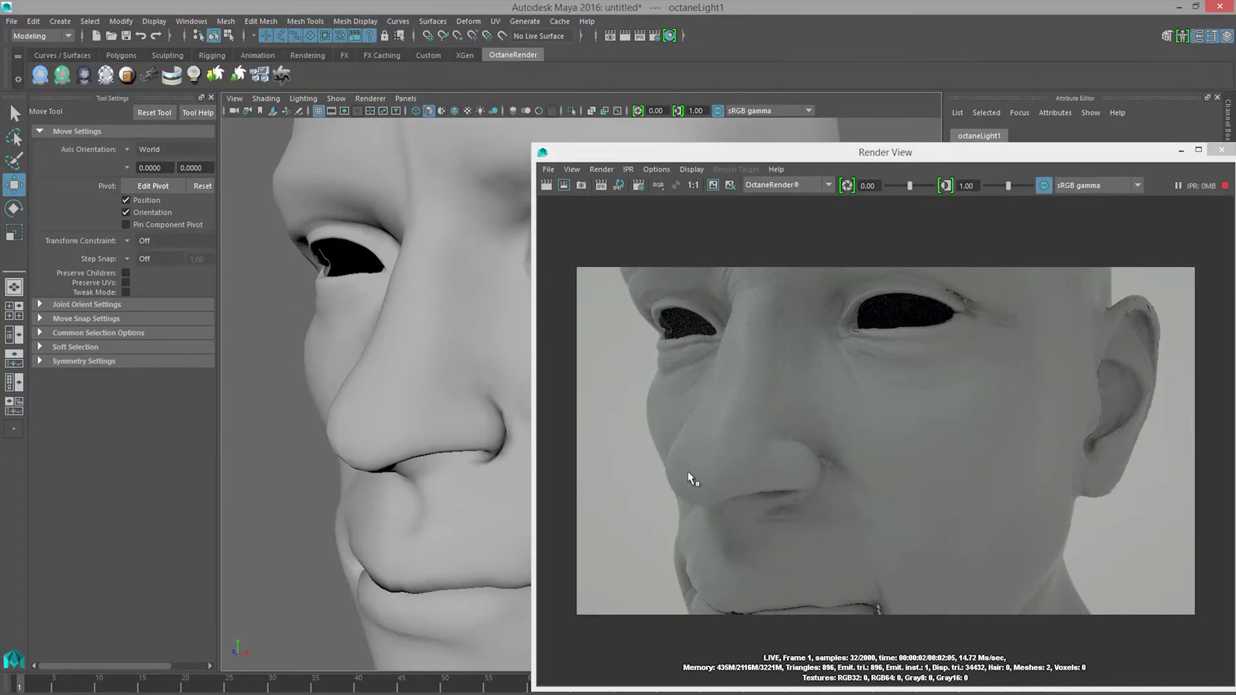
click(941, 426)
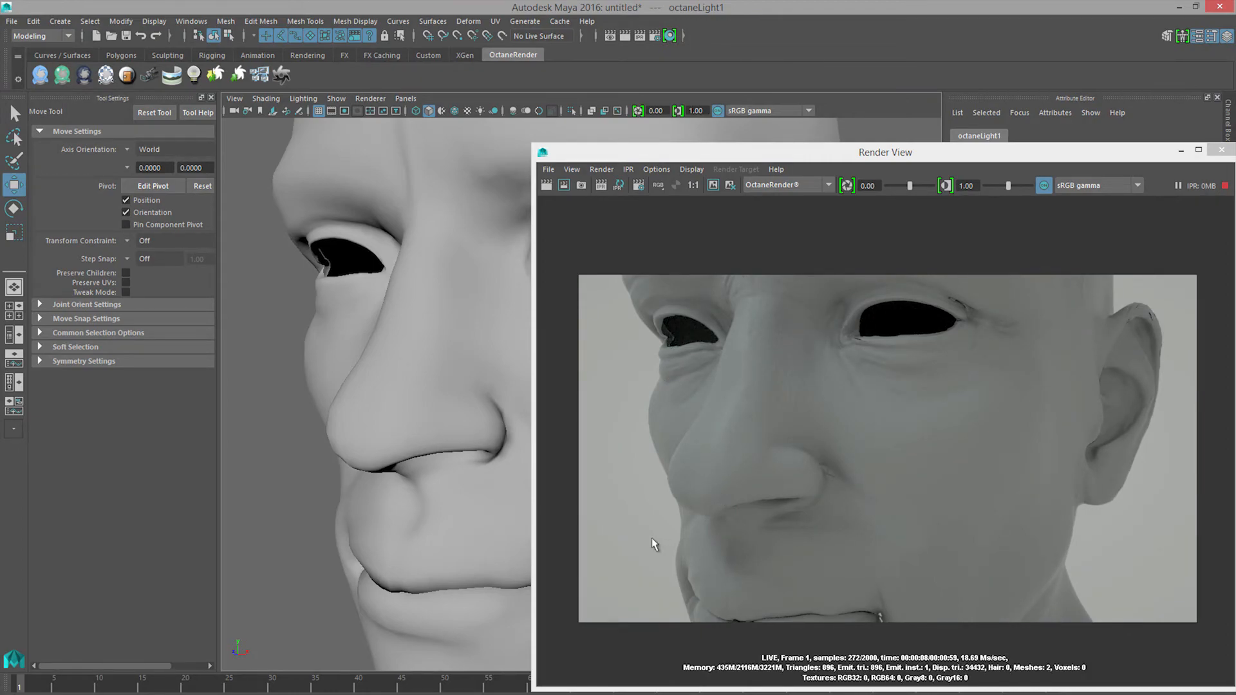
alt+middle_drag(479, 475, 465, 396)
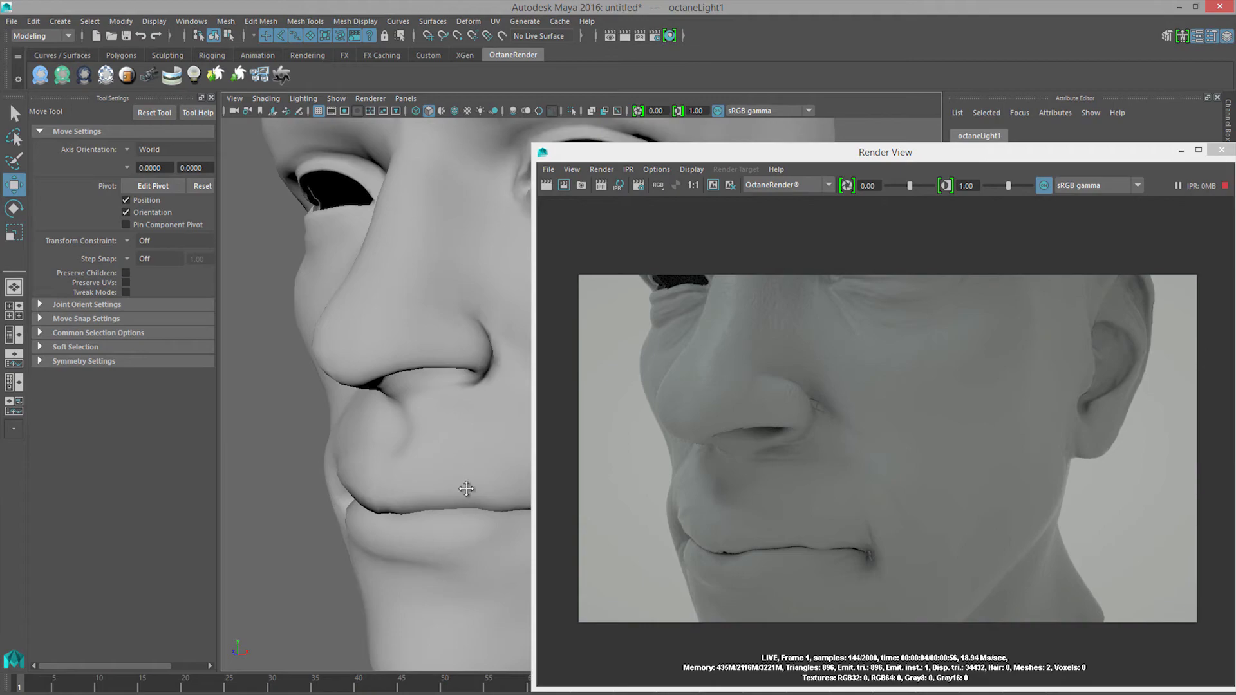
alt+middle_drag(469, 485, 444, 599)
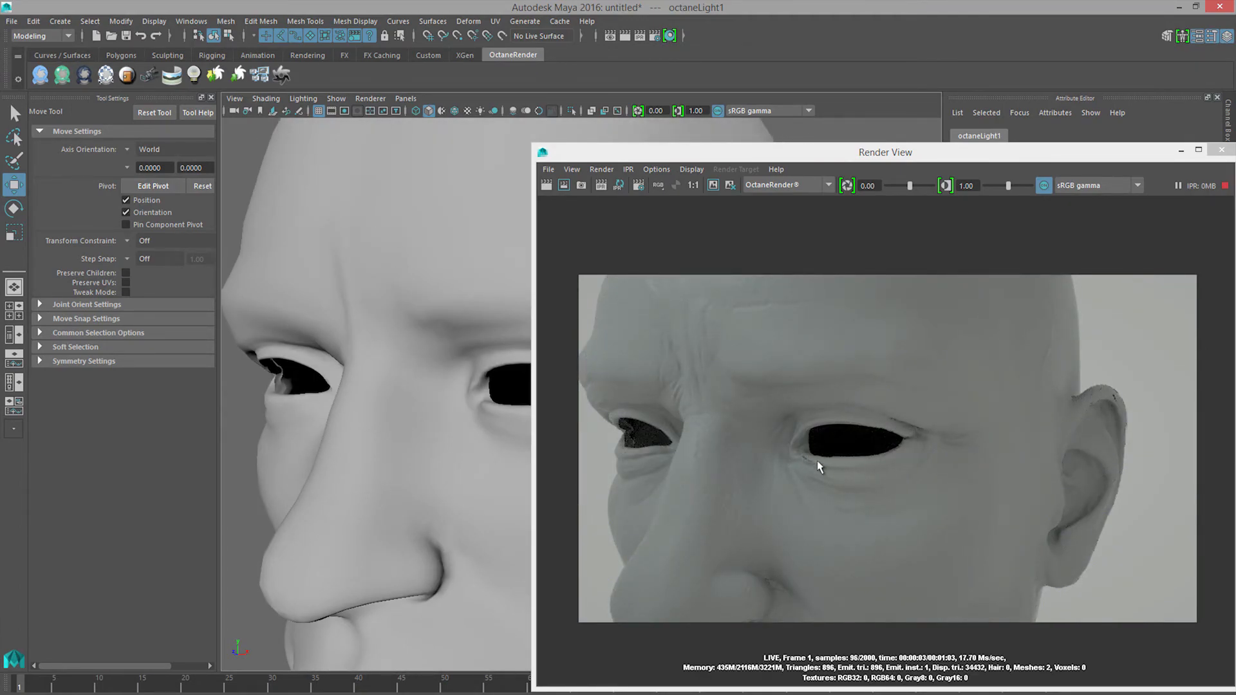
drag(973, 165, 627, 148)
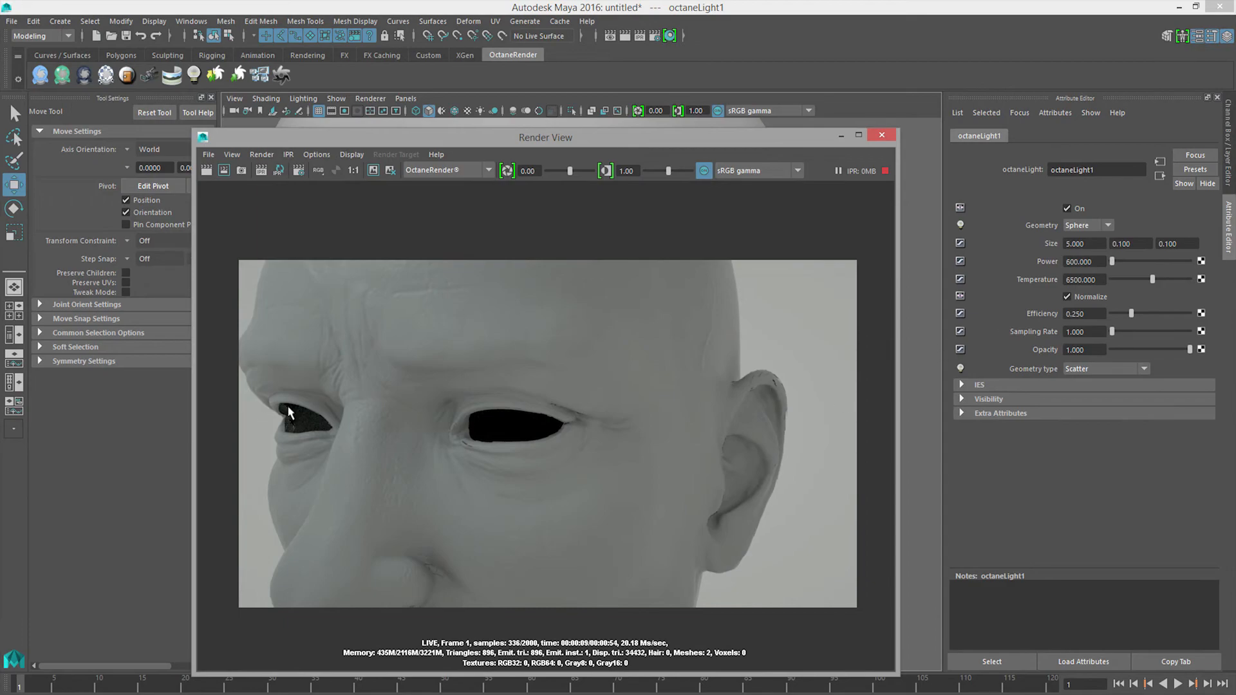
Step: Select the Octane displacement node in the Hypershade and set its height to 0.5
drag(0, 346, 587, 219)
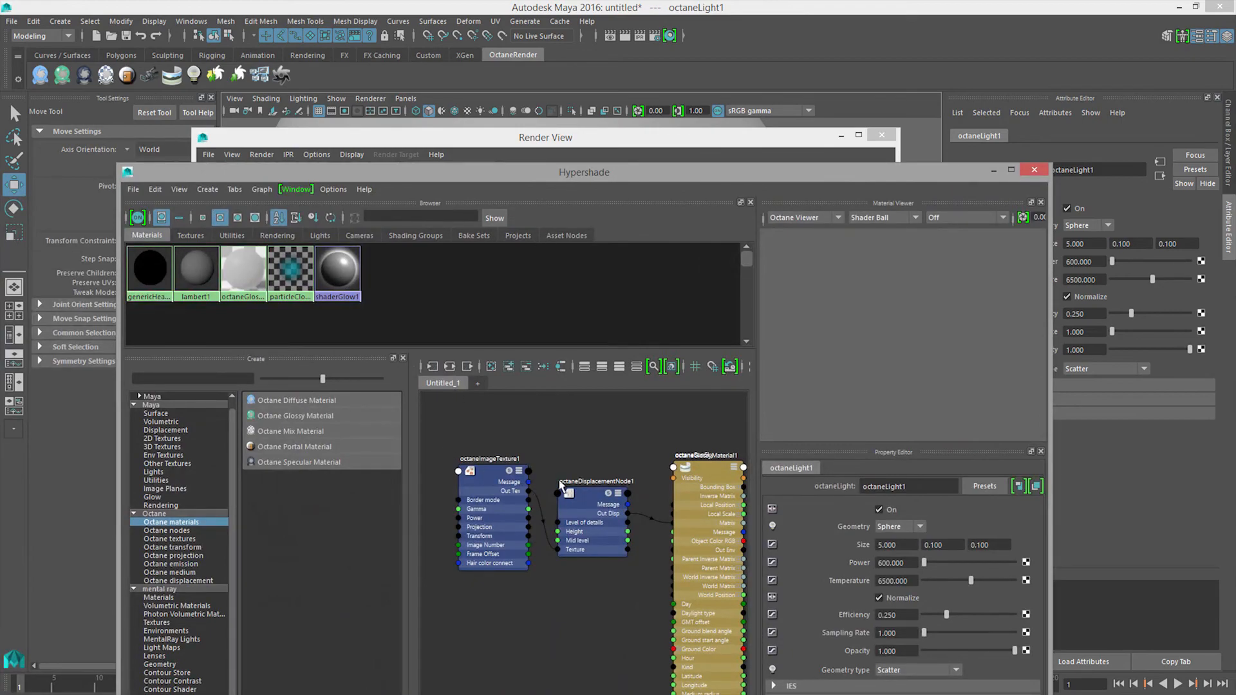
click(587, 497)
drag(777, 178, 126, 124)
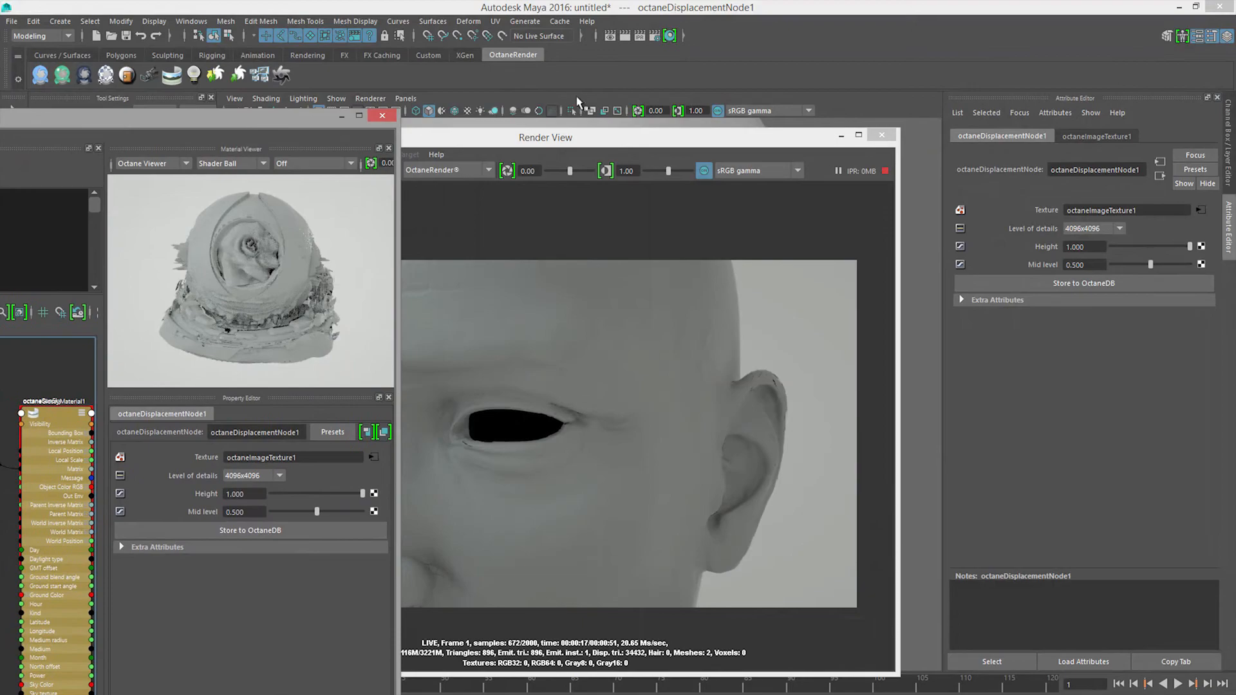
click(1097, 247)
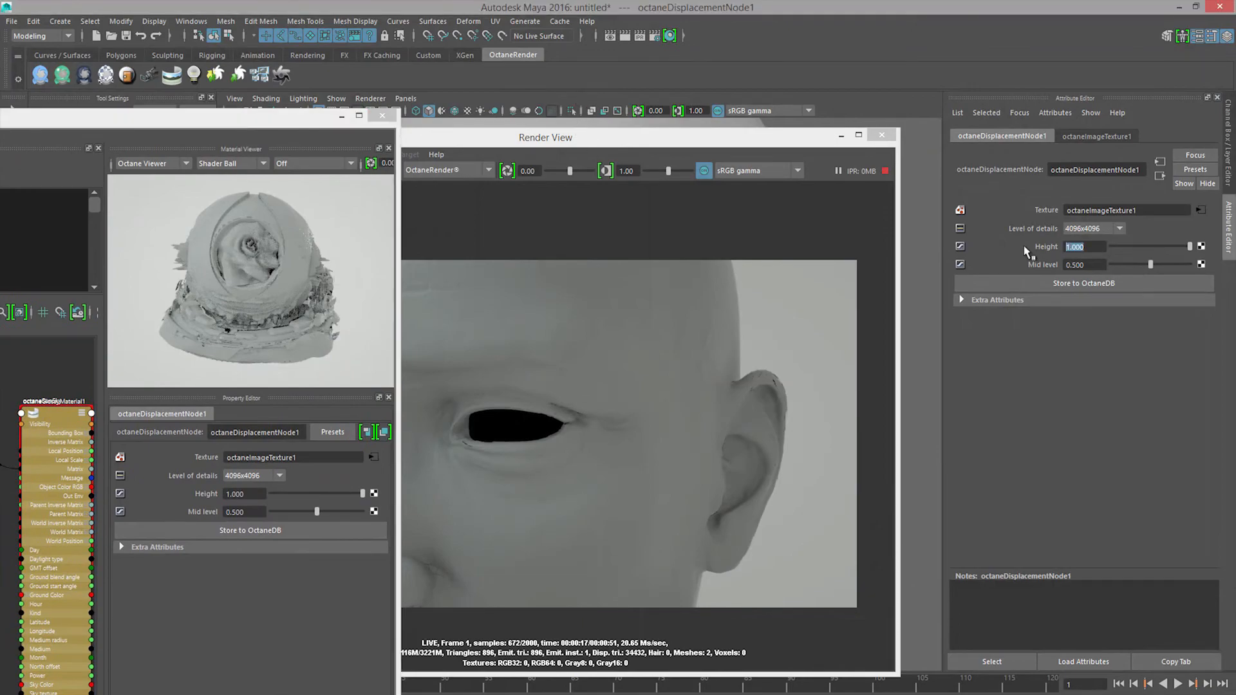
text(0.5)
key(Return)
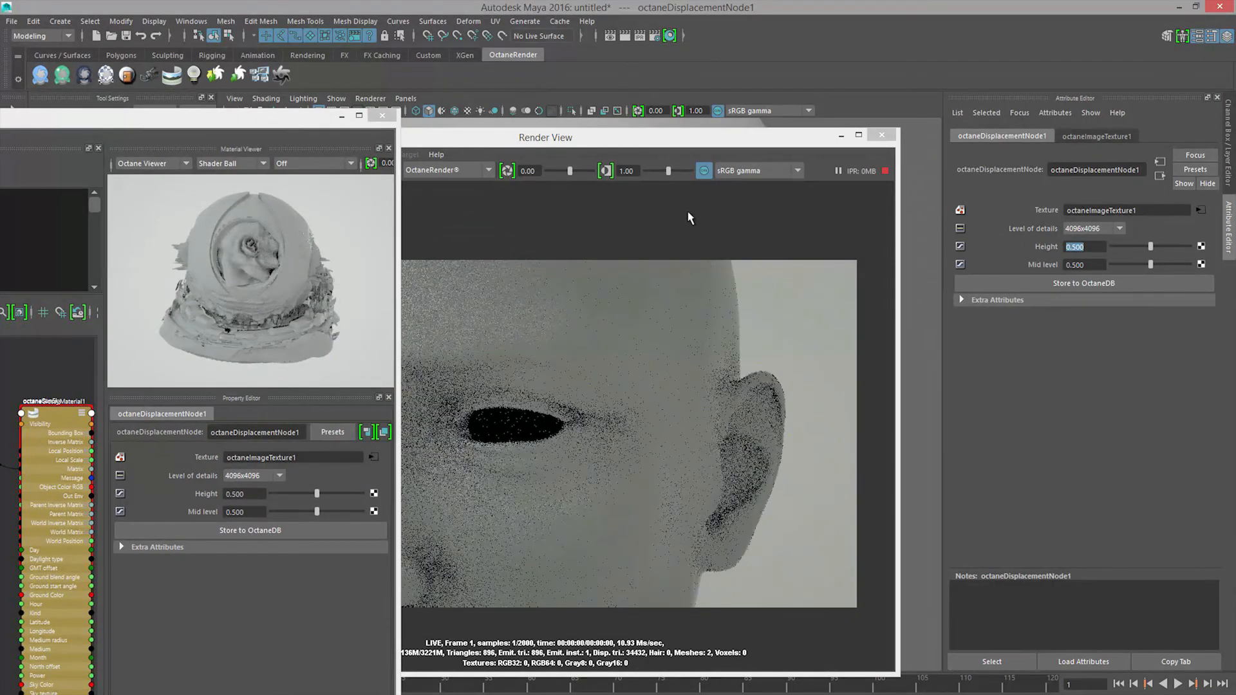
Step: Check the face in the live render and set the displacement node's height to 0.4
drag(700, 148, 798, 138)
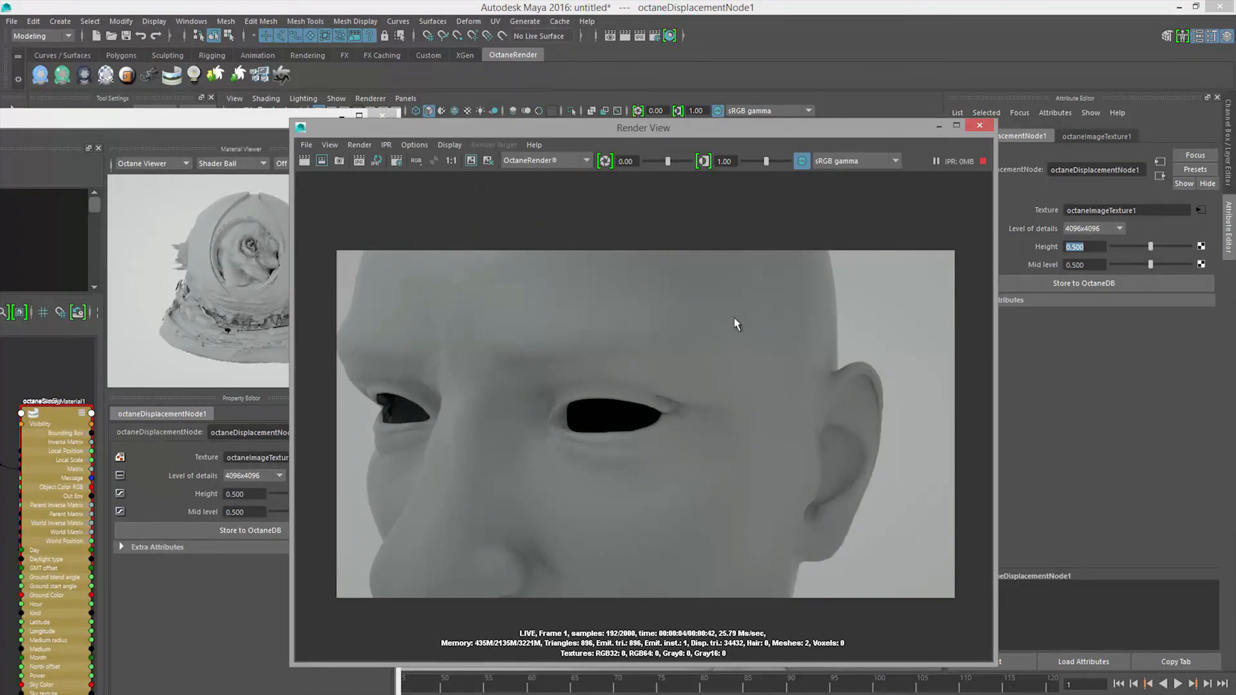
drag(797, 132, 784, 131)
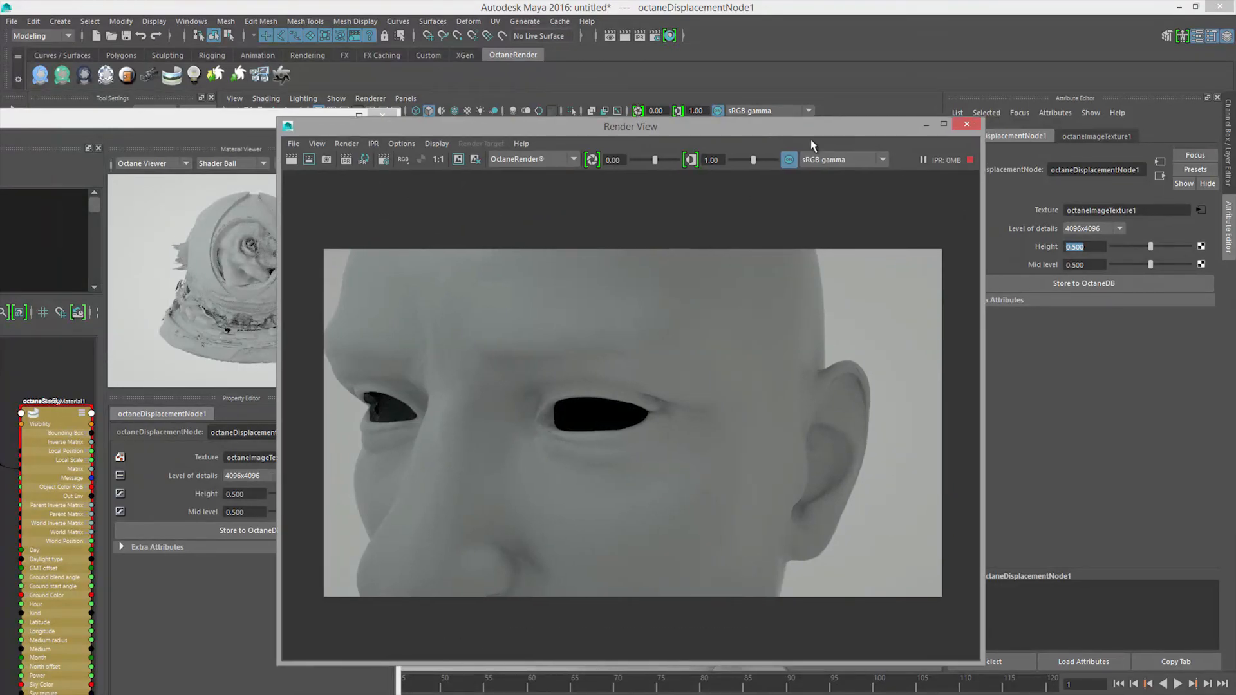
drag(1098, 250, 1024, 249)
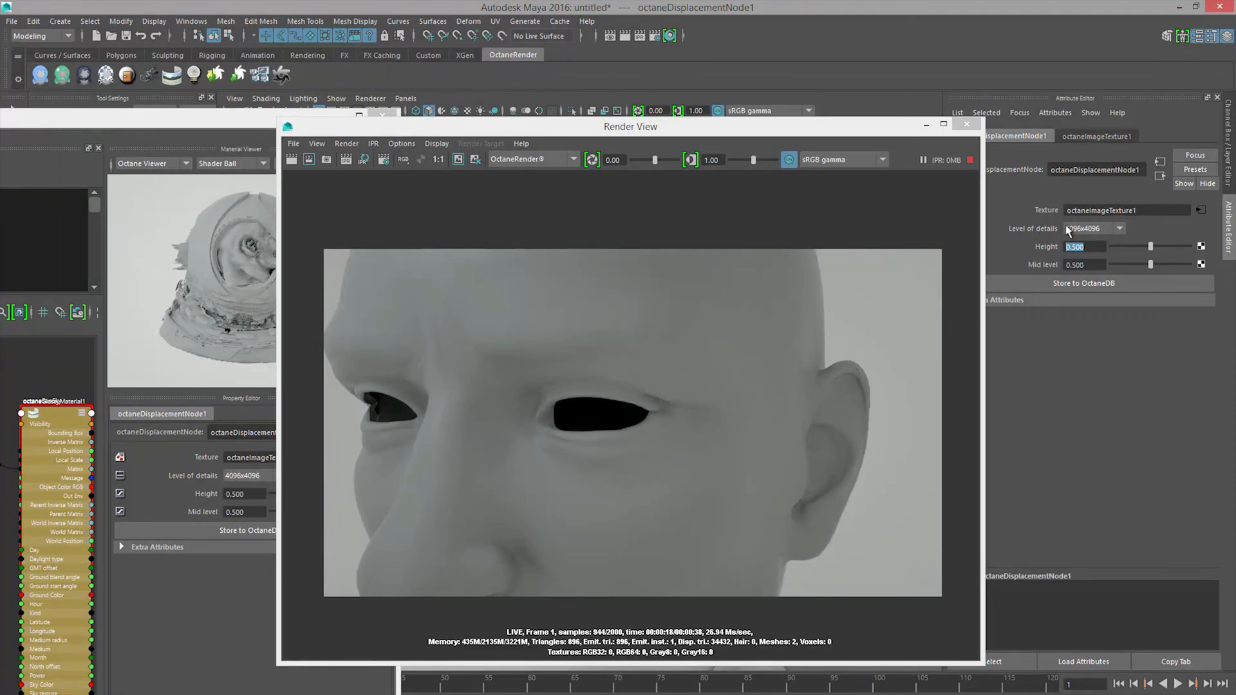
text(0.4)
key(Return)
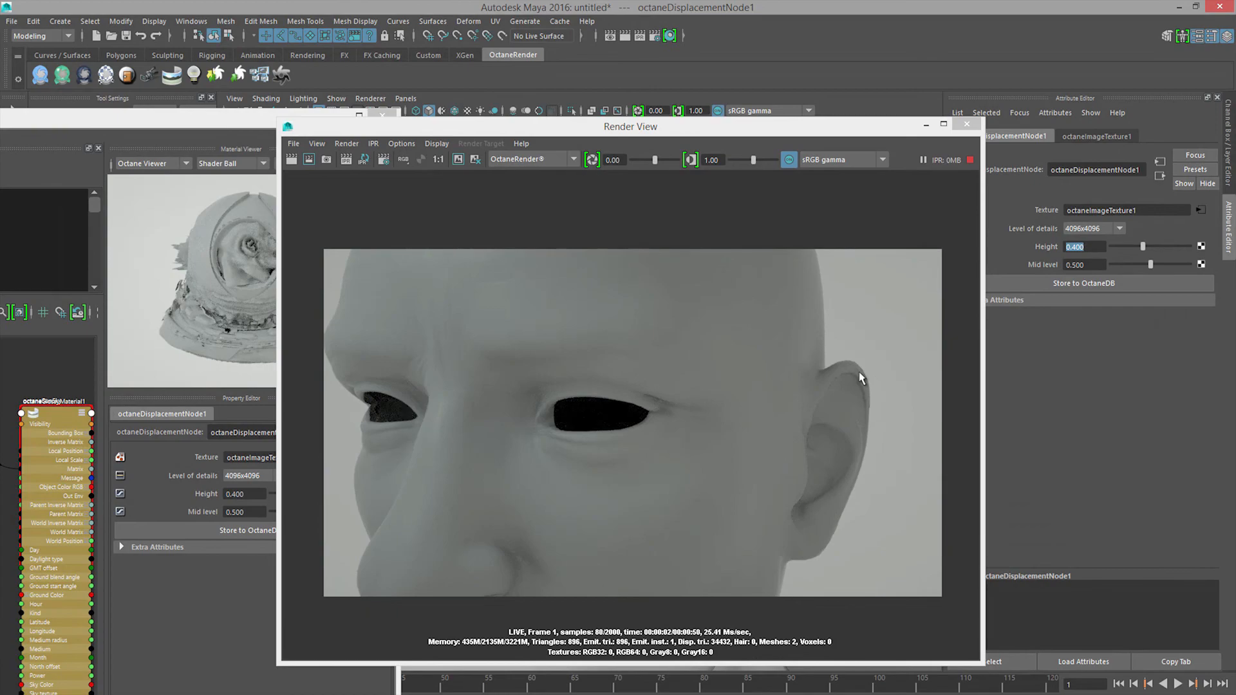
Step: Inspect the upper ear in the live render and set the displacement height to 0.2
drag(837, 126, 475, 135)
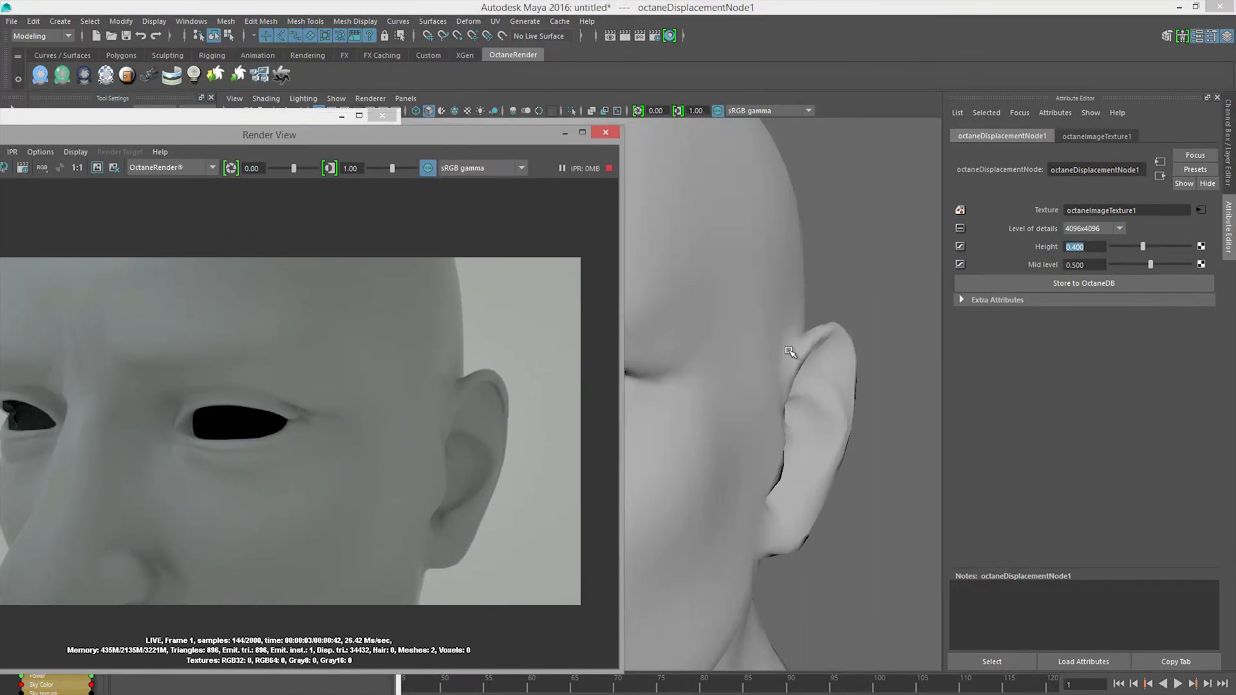
scroll(882, 385, up, 5)
alt+middle_drag(882, 384, 731, 405)
alt+drag(731, 405, 698, 410)
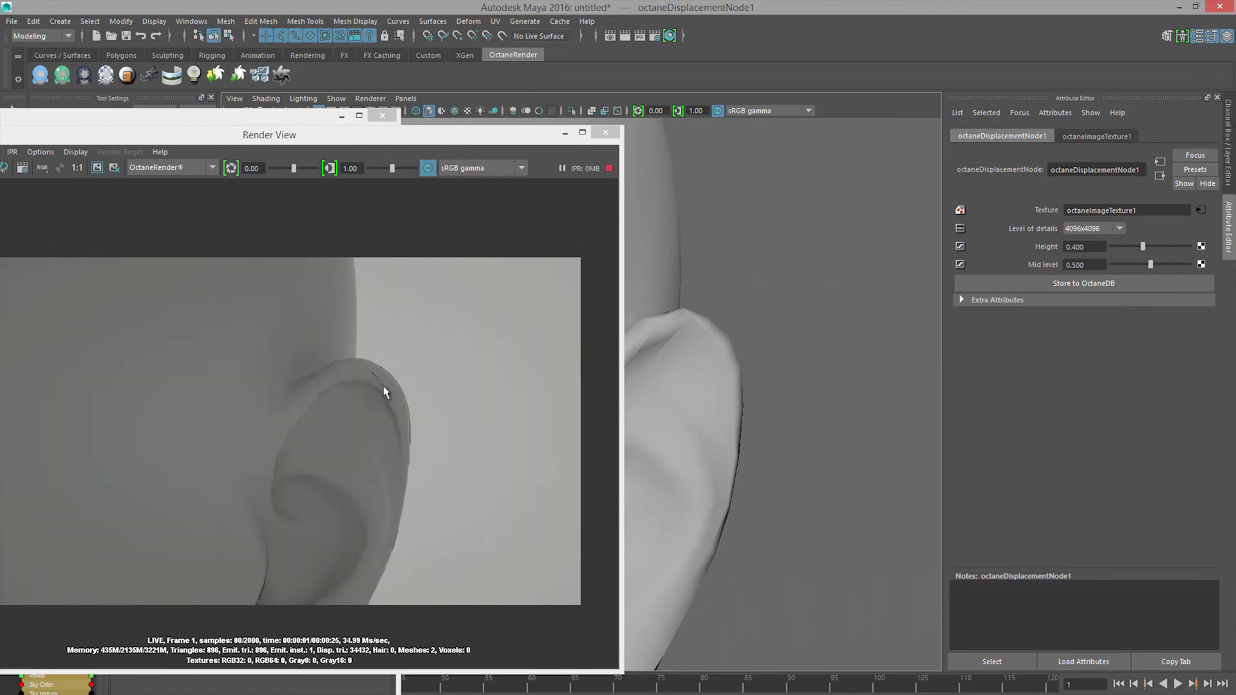
click(1083, 247)
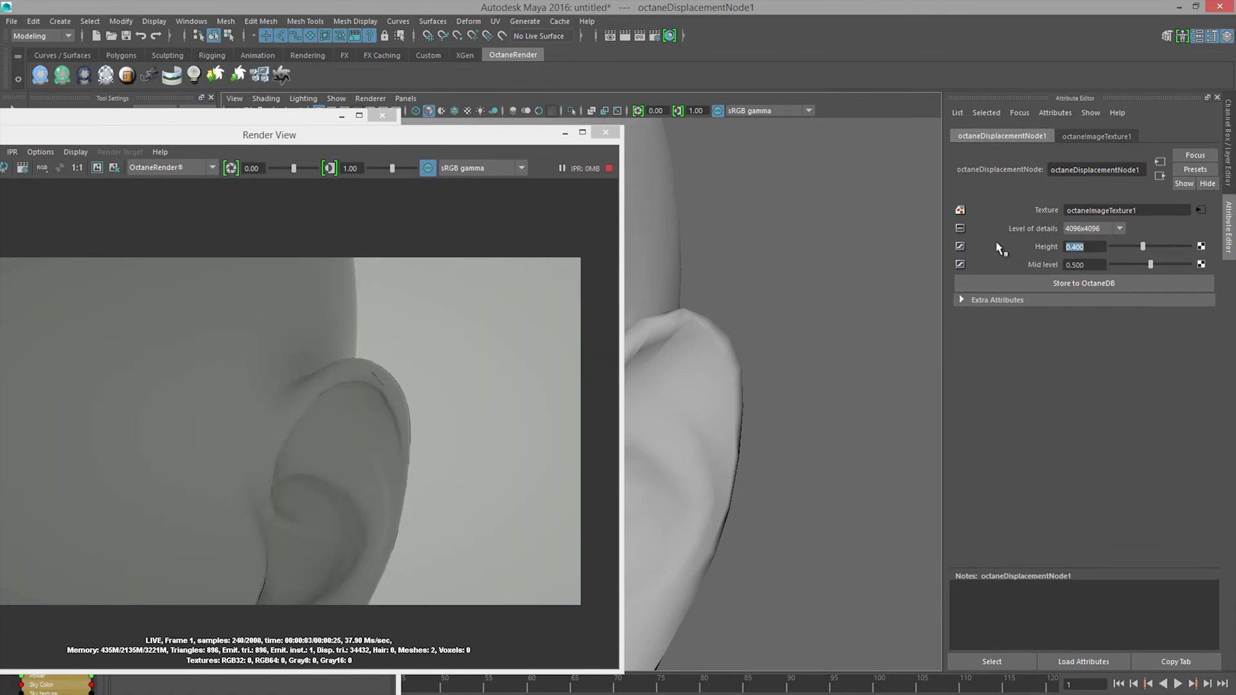
key(Return)
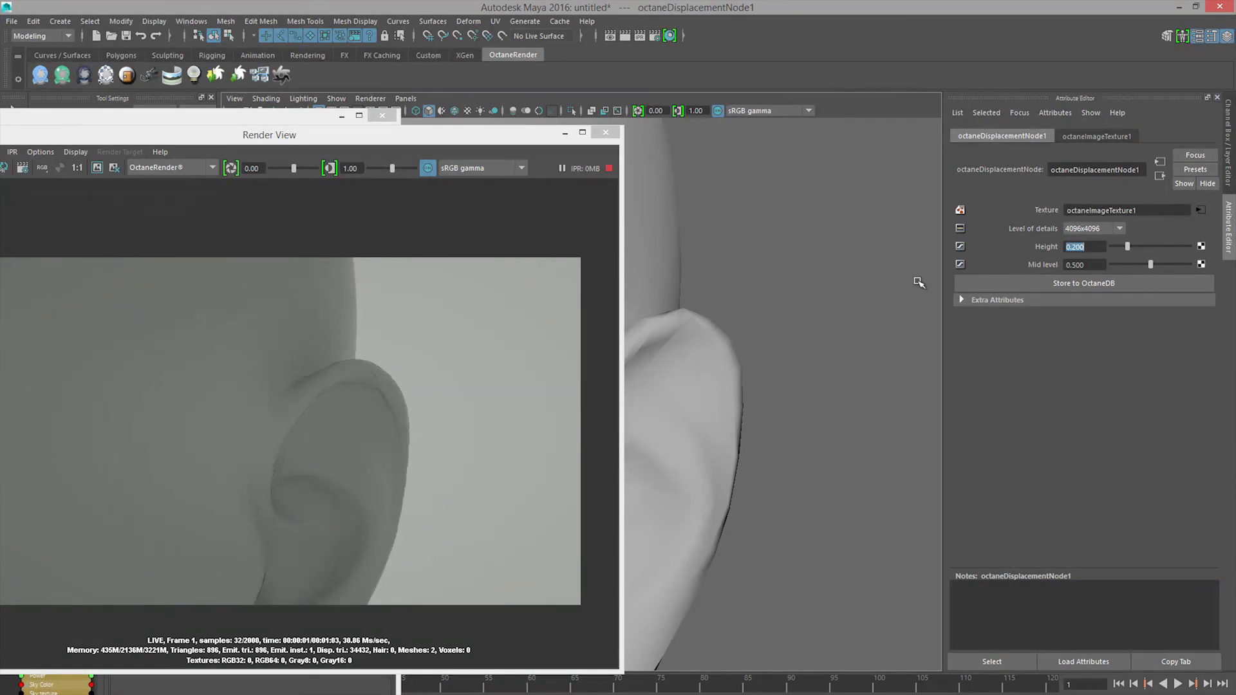
Step: Review the whole face in the live render and set the displacement height back to 0.4
alt+drag(687, 385, 847, 384)
alt+right_drag(847, 385, 778, 372)
alt+drag(778, 372, 799, 381)
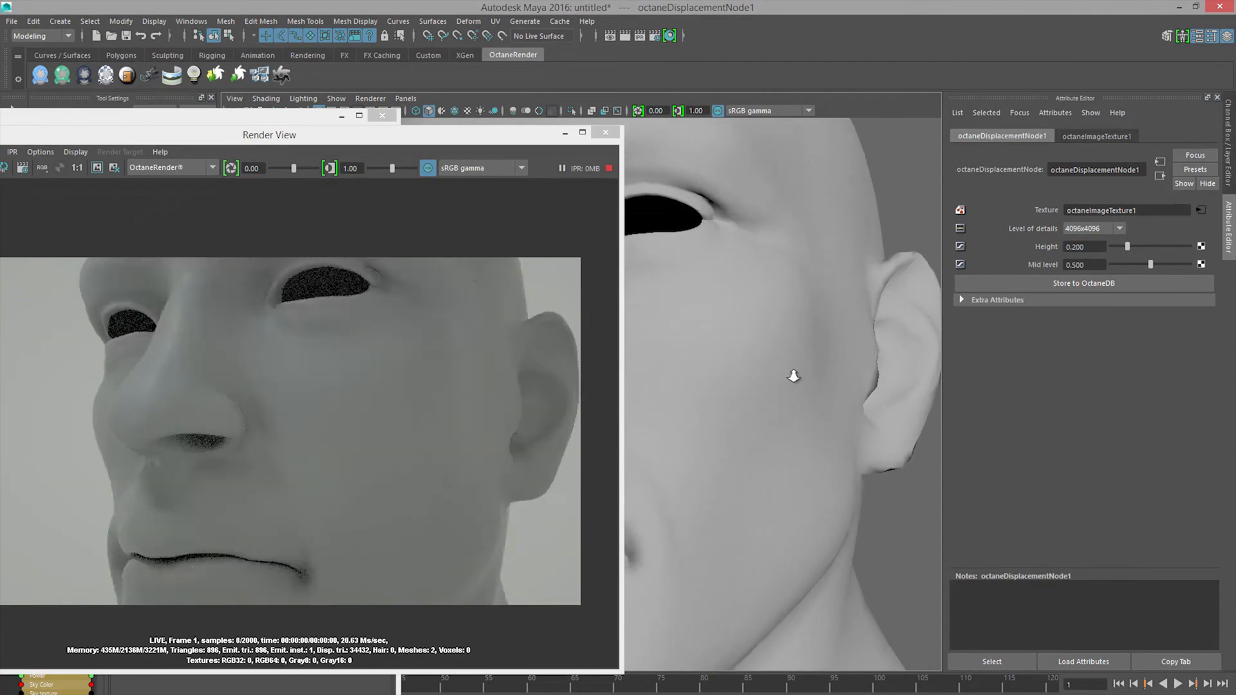
alt+right_drag(799, 382, 817, 391)
alt+drag(818, 391, 833, 423)
drag(1090, 247, 989, 245)
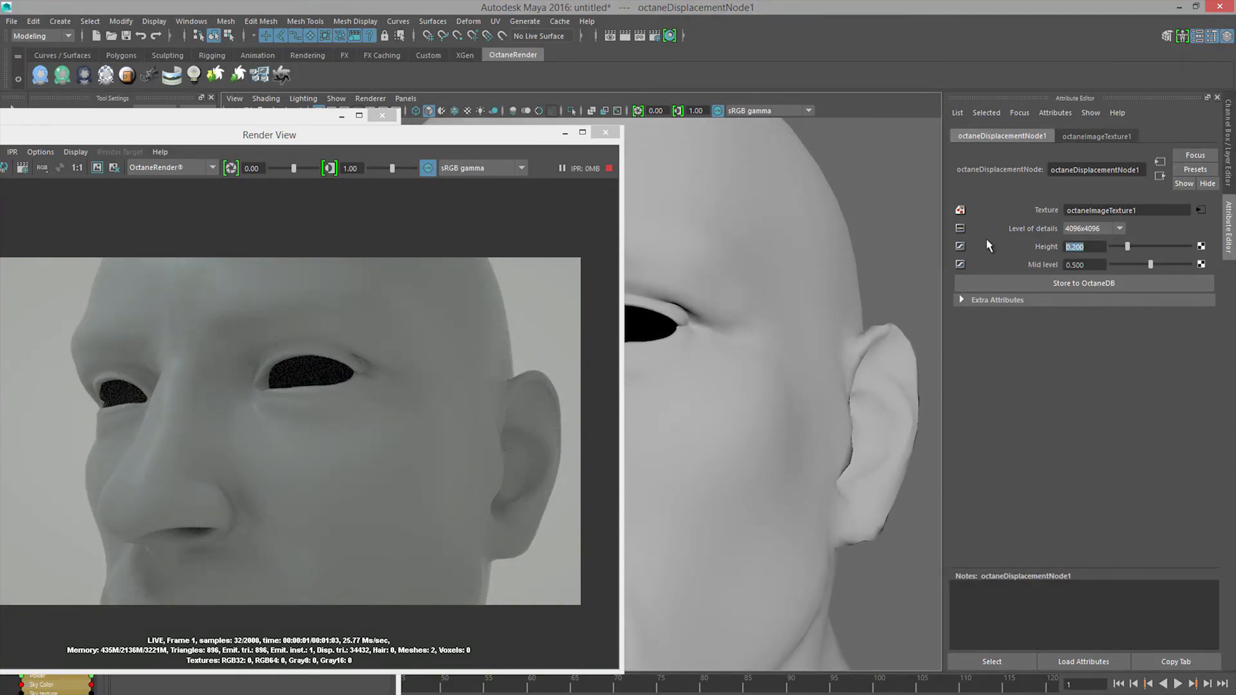
text(0.4)
key(Return)
alt+drag(789, 334, 822, 359)
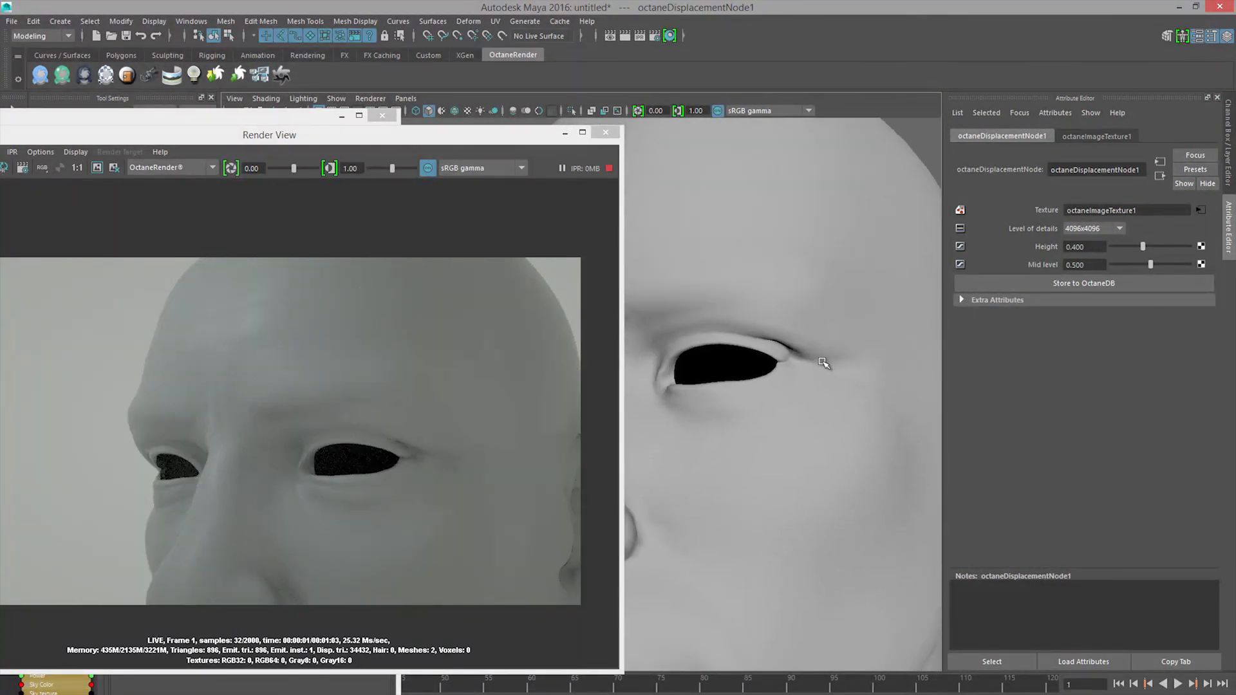
drag(501, 129, 666, 102)
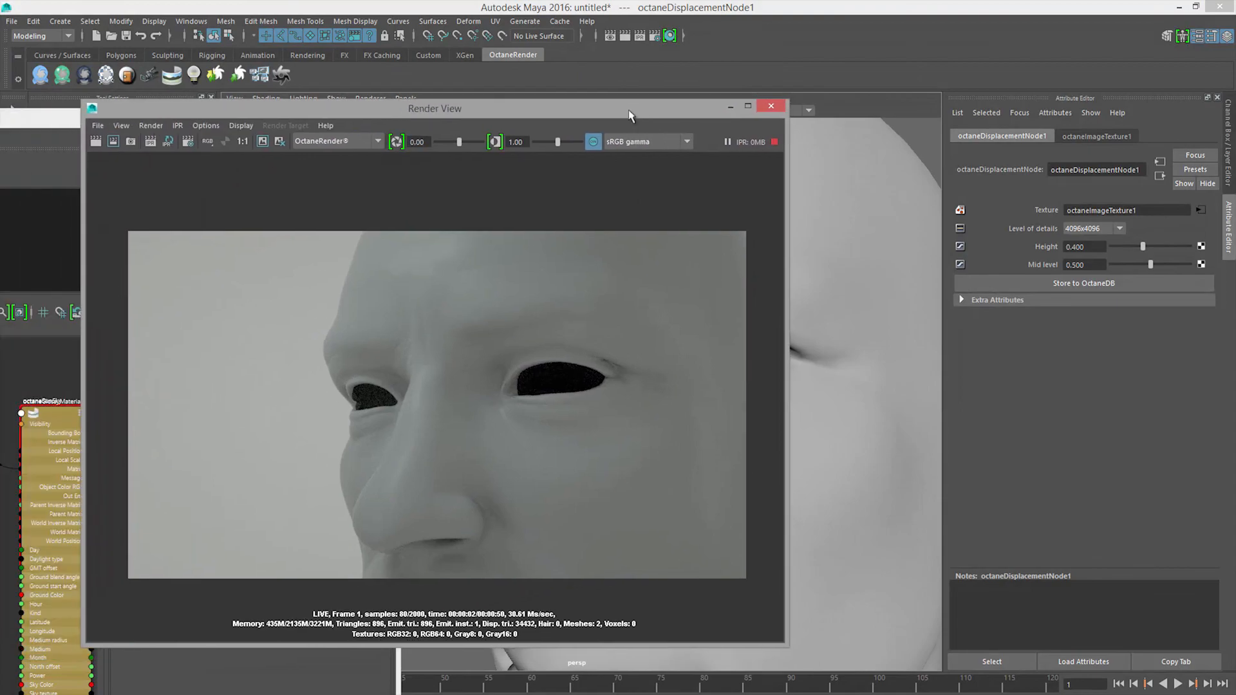